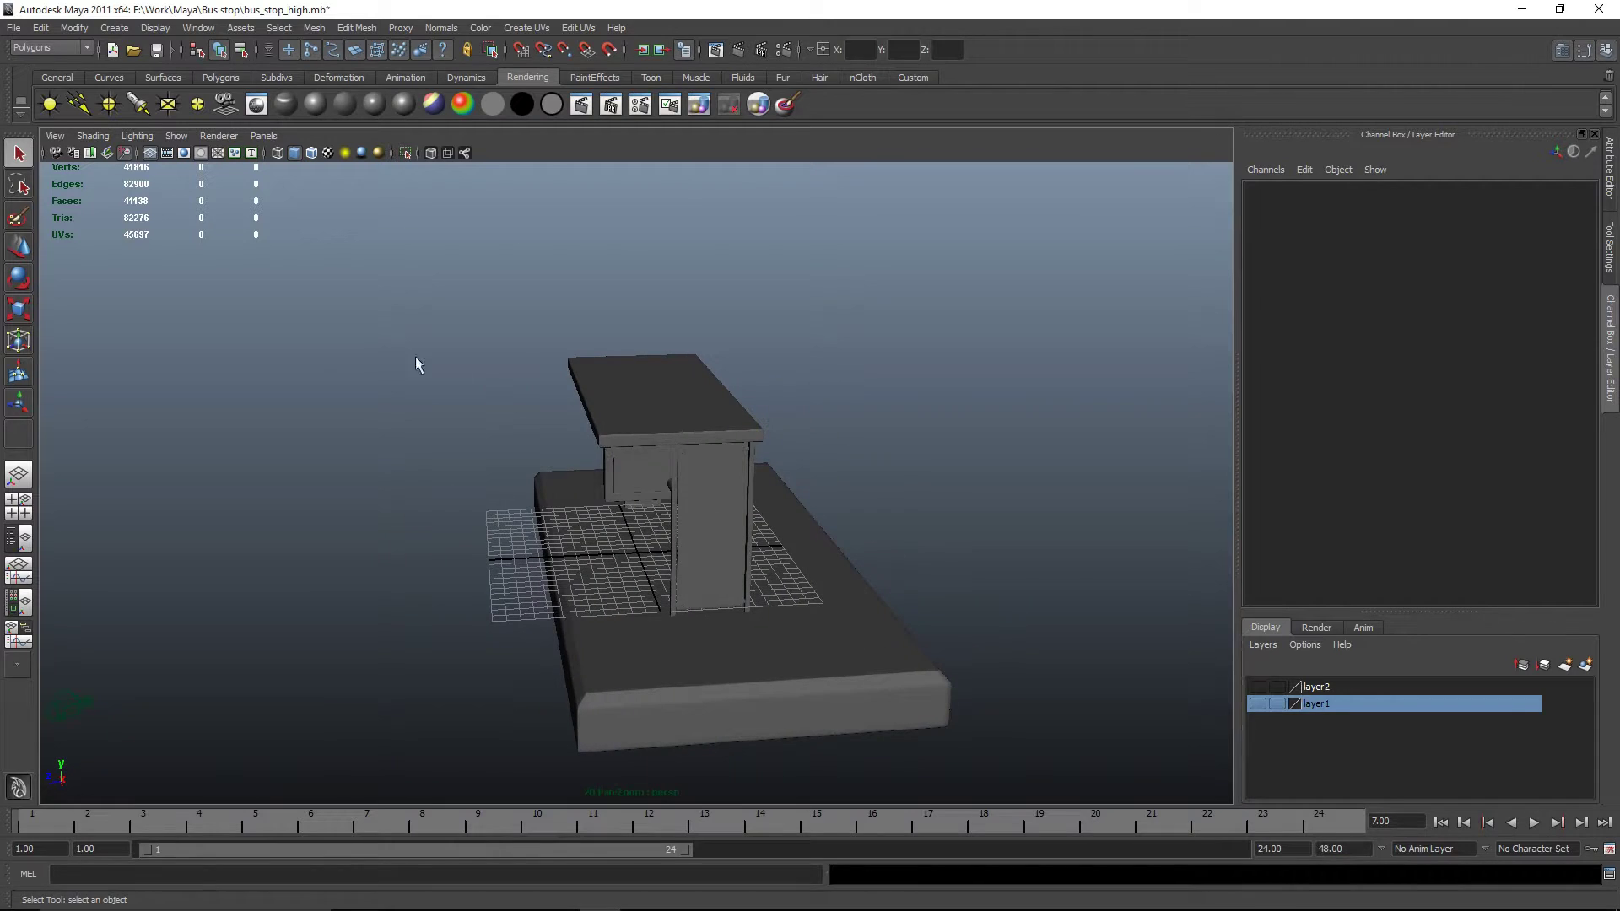
# Review which plug-ins are loaded in the Plug-in Manager, including Mayatomr.mll, and close the manager.
pyautogui.keyDown('alt'); pyautogui.moveTo(560, 286); pyautogui.dragTo(883, 622); pyautogui.keyUp('alt')
pyautogui.keyDown('alt'); pyautogui.moveTo(766, 621); pyautogui.dragTo(834, 581); pyautogui.keyUp('alt')
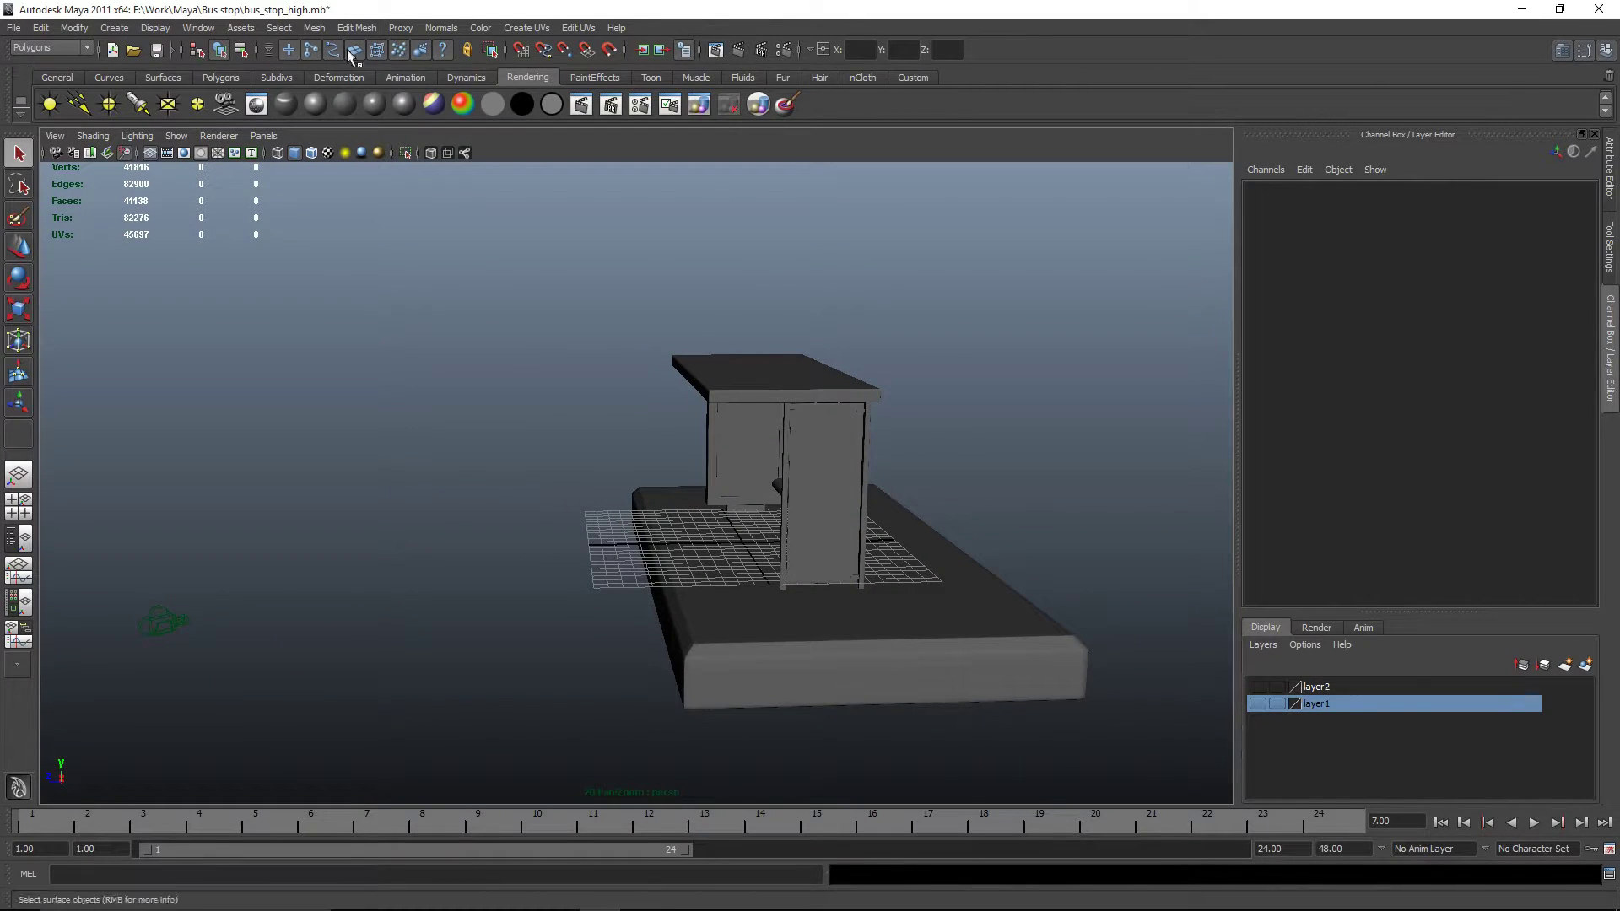
pyautogui.click(199, 30)
pyautogui.moveTo(203, 56)
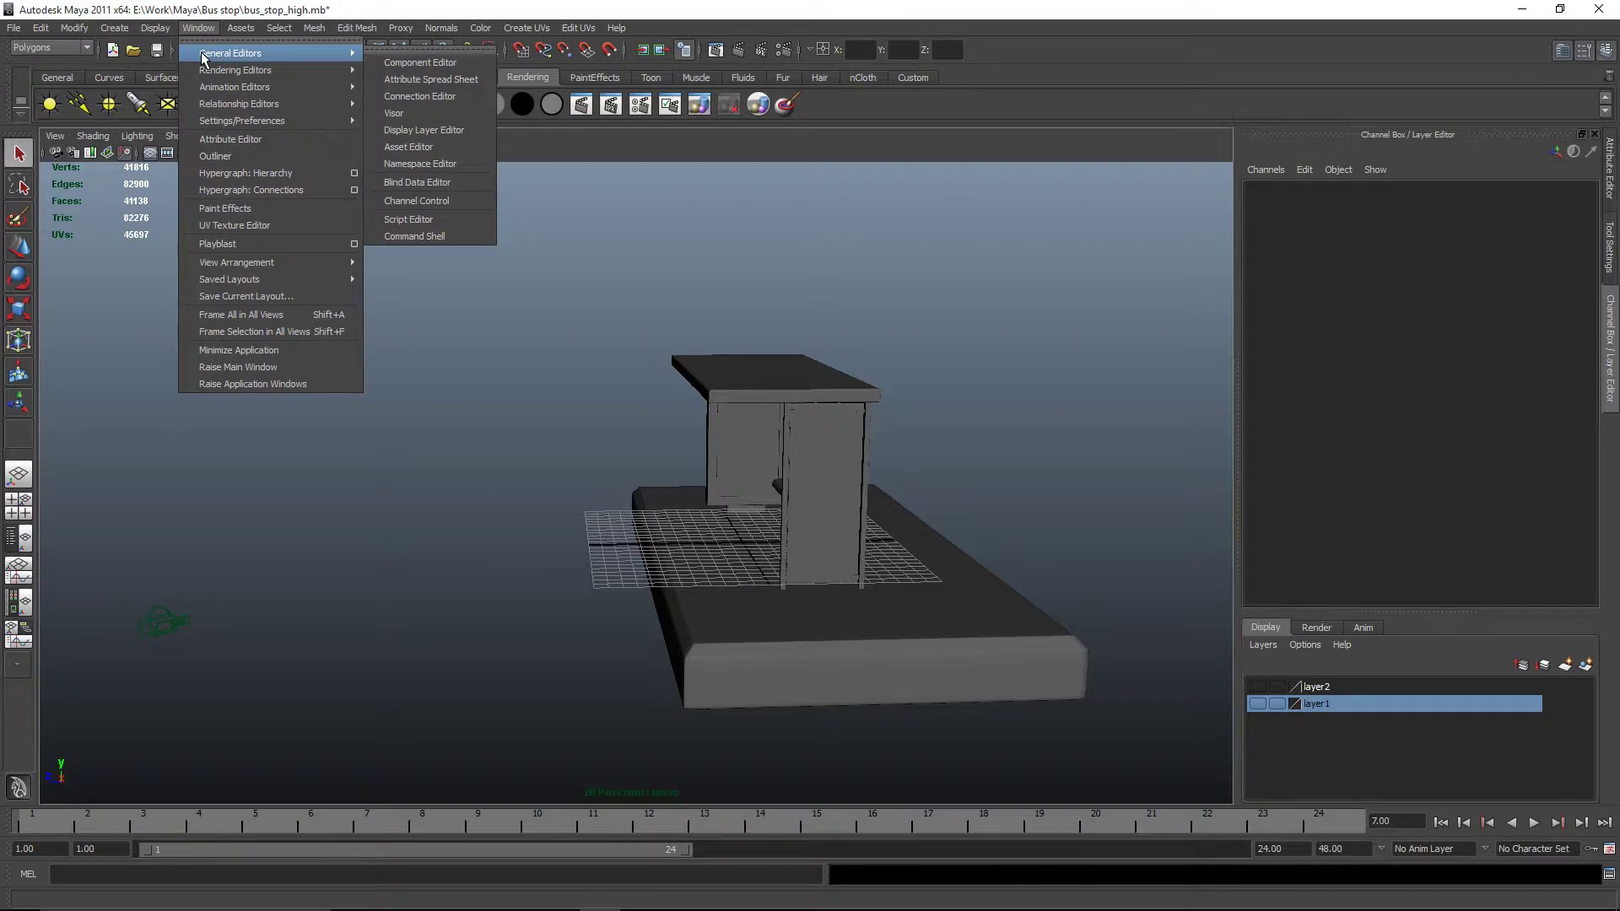
pyautogui.moveTo(293, 121)
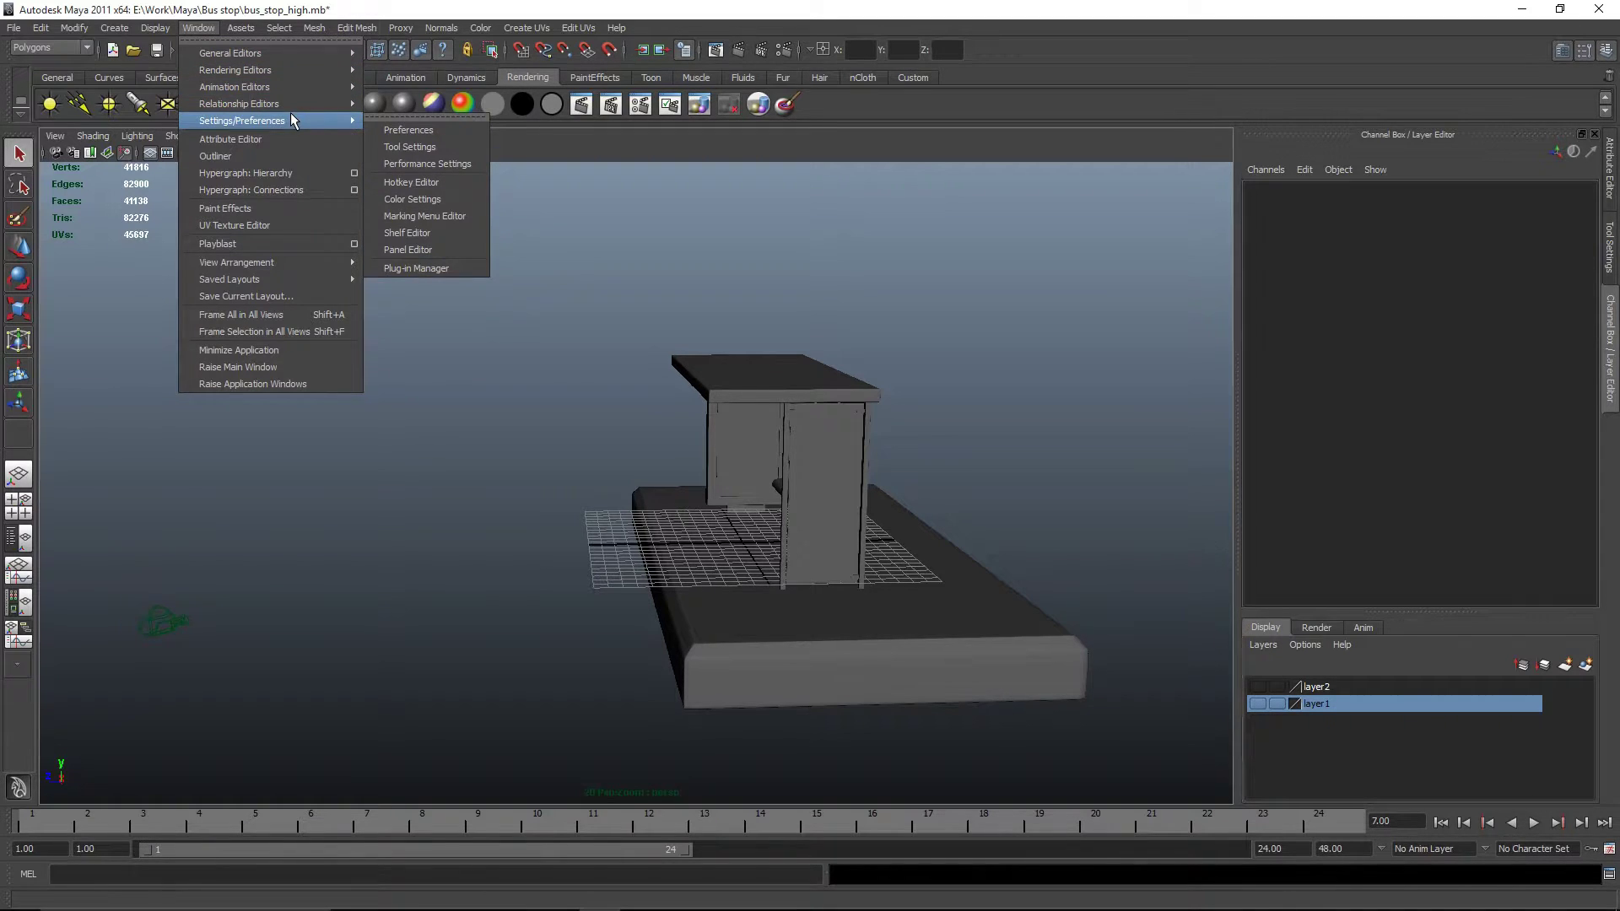
pyautogui.click(452, 274)
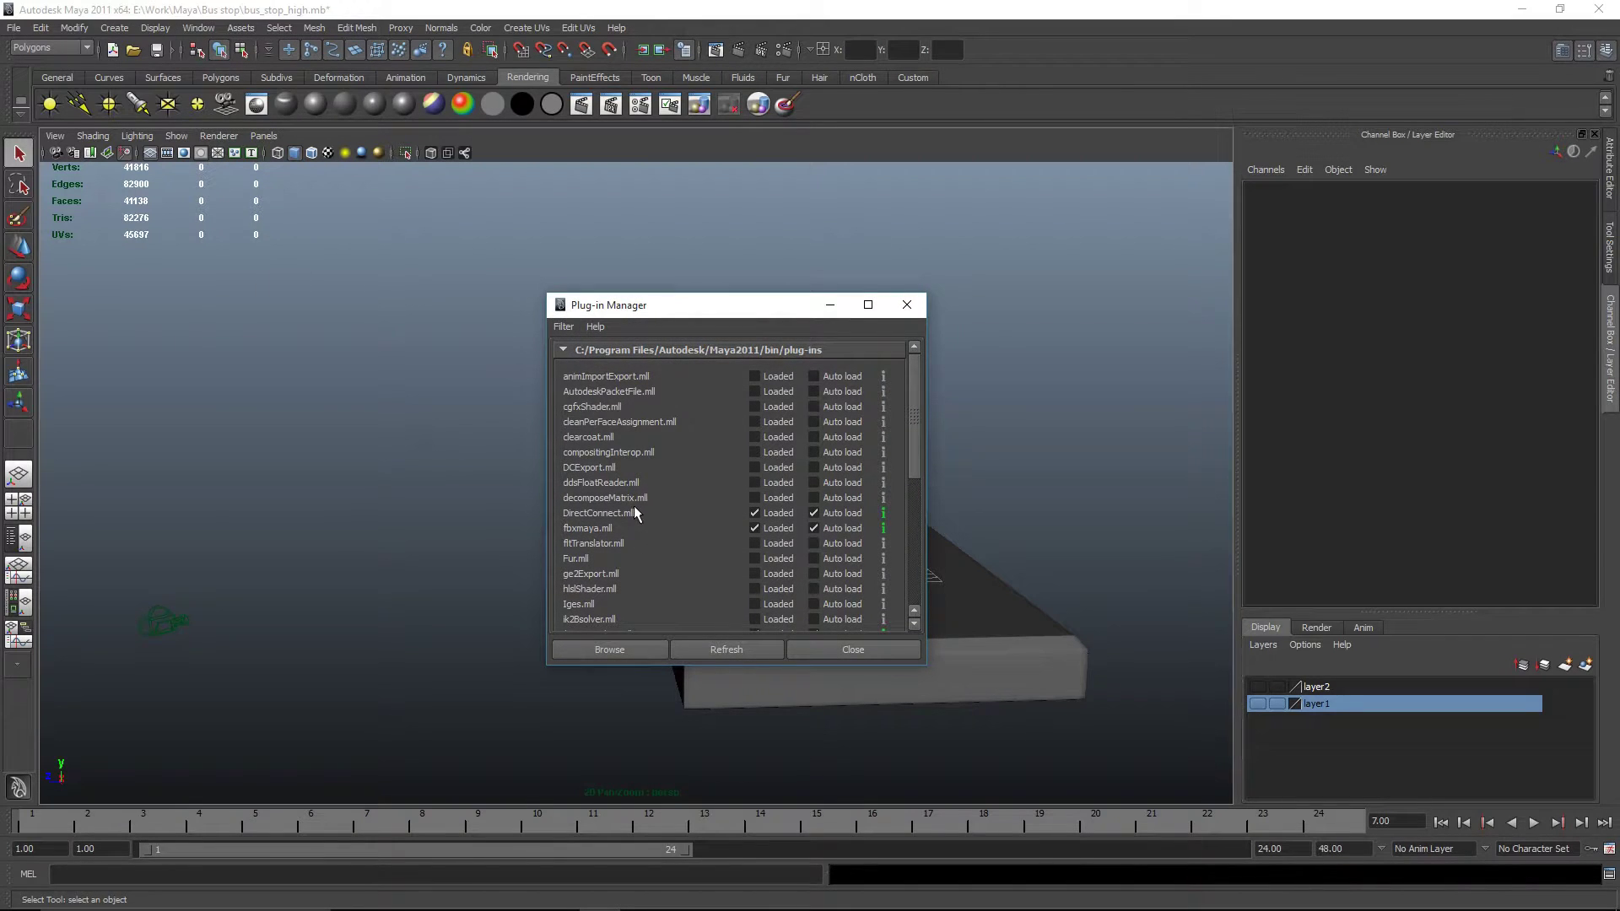
pyautogui.scroll(-5, 711, 518)
pyautogui.scroll(-2, 682, 523)
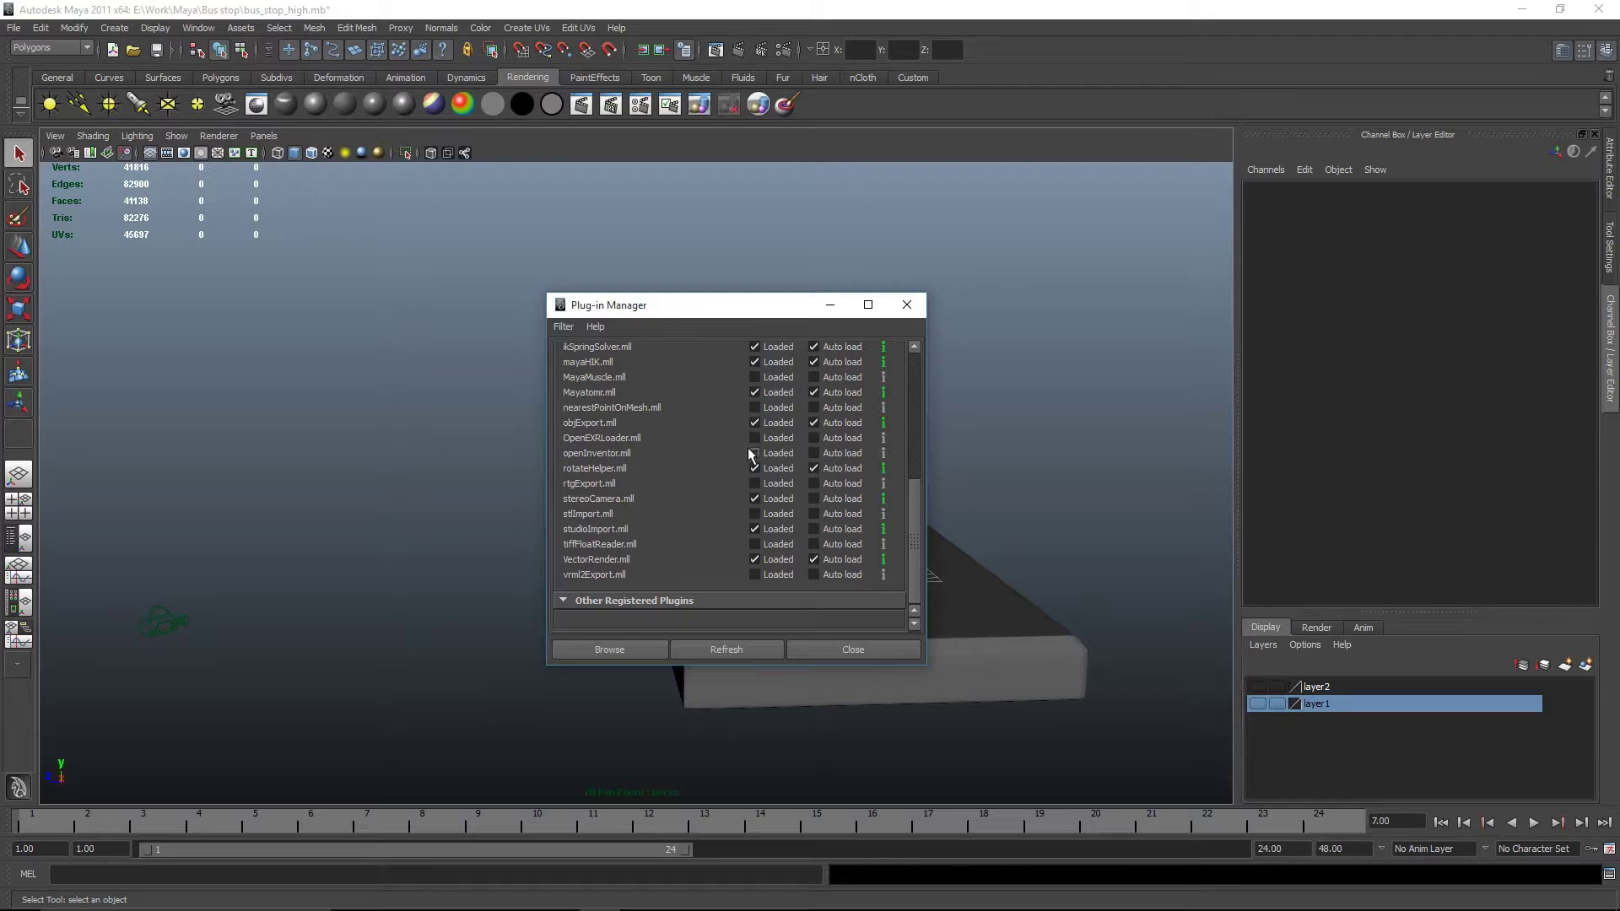
pyautogui.click(833, 648)
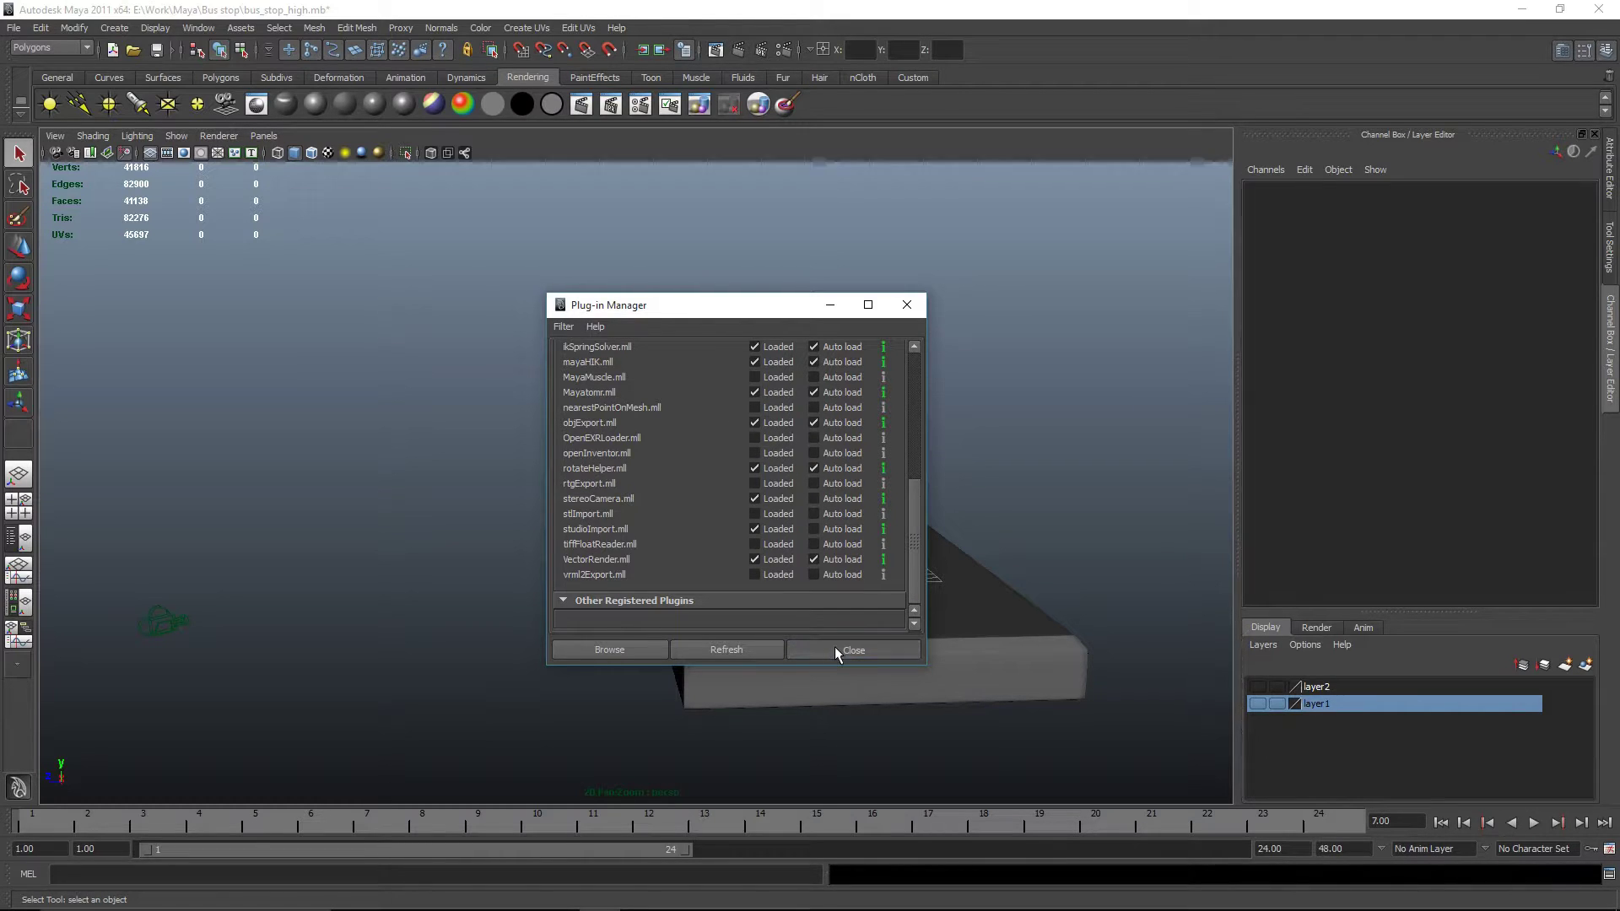
# Set the render settings to use mental ray with the HD 1080 image size preset.
pyautogui.click(785, 52)
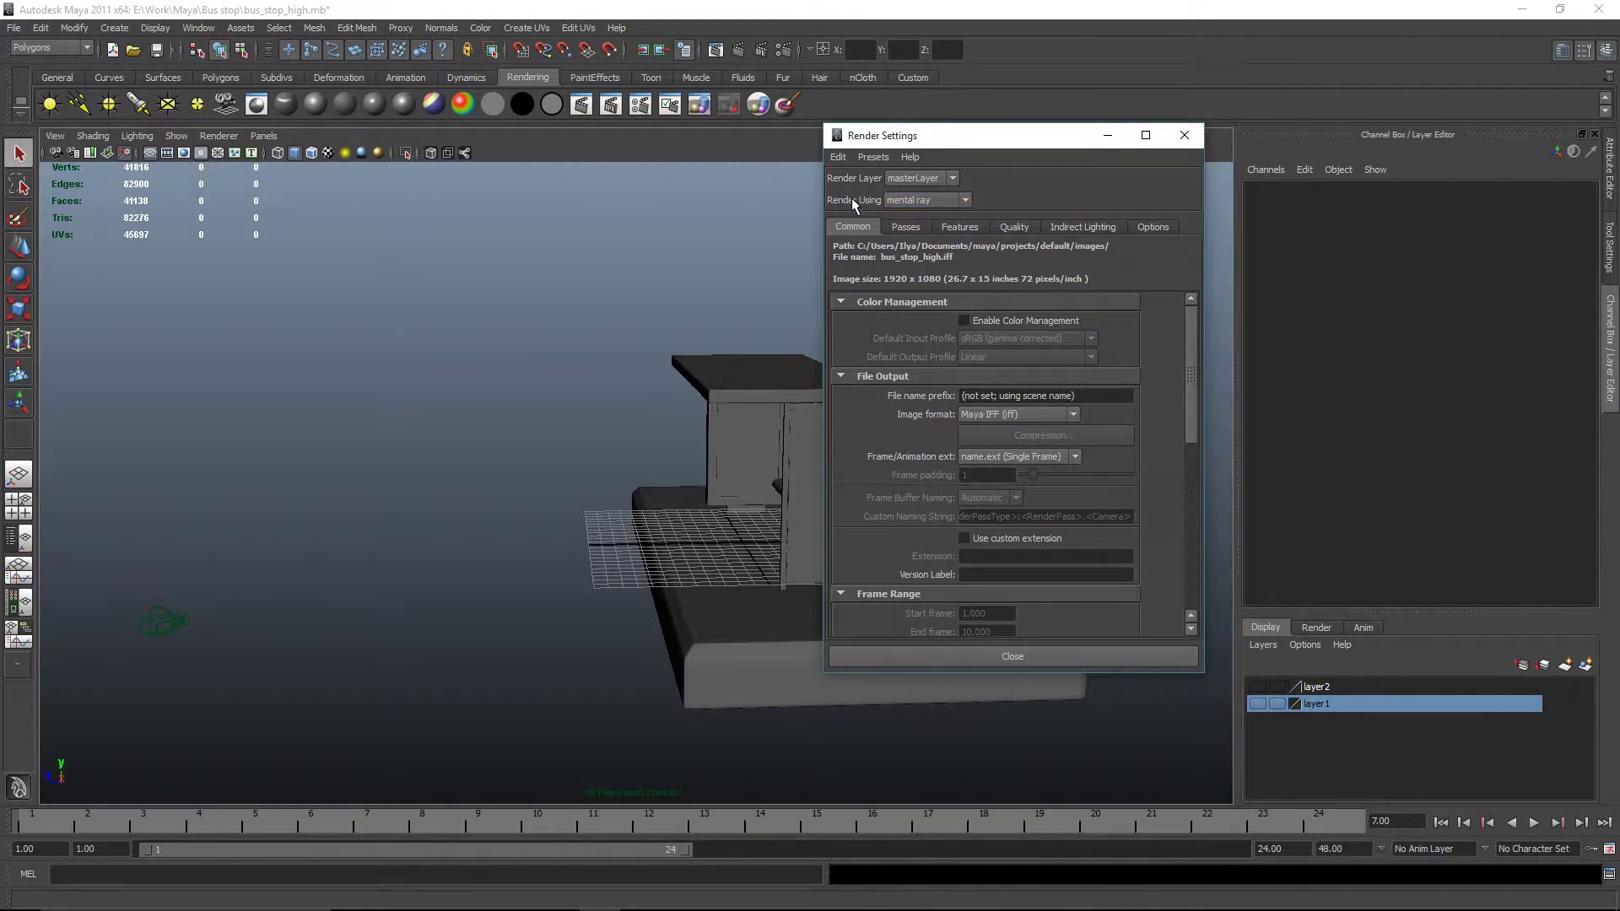
pyautogui.click(931, 203)
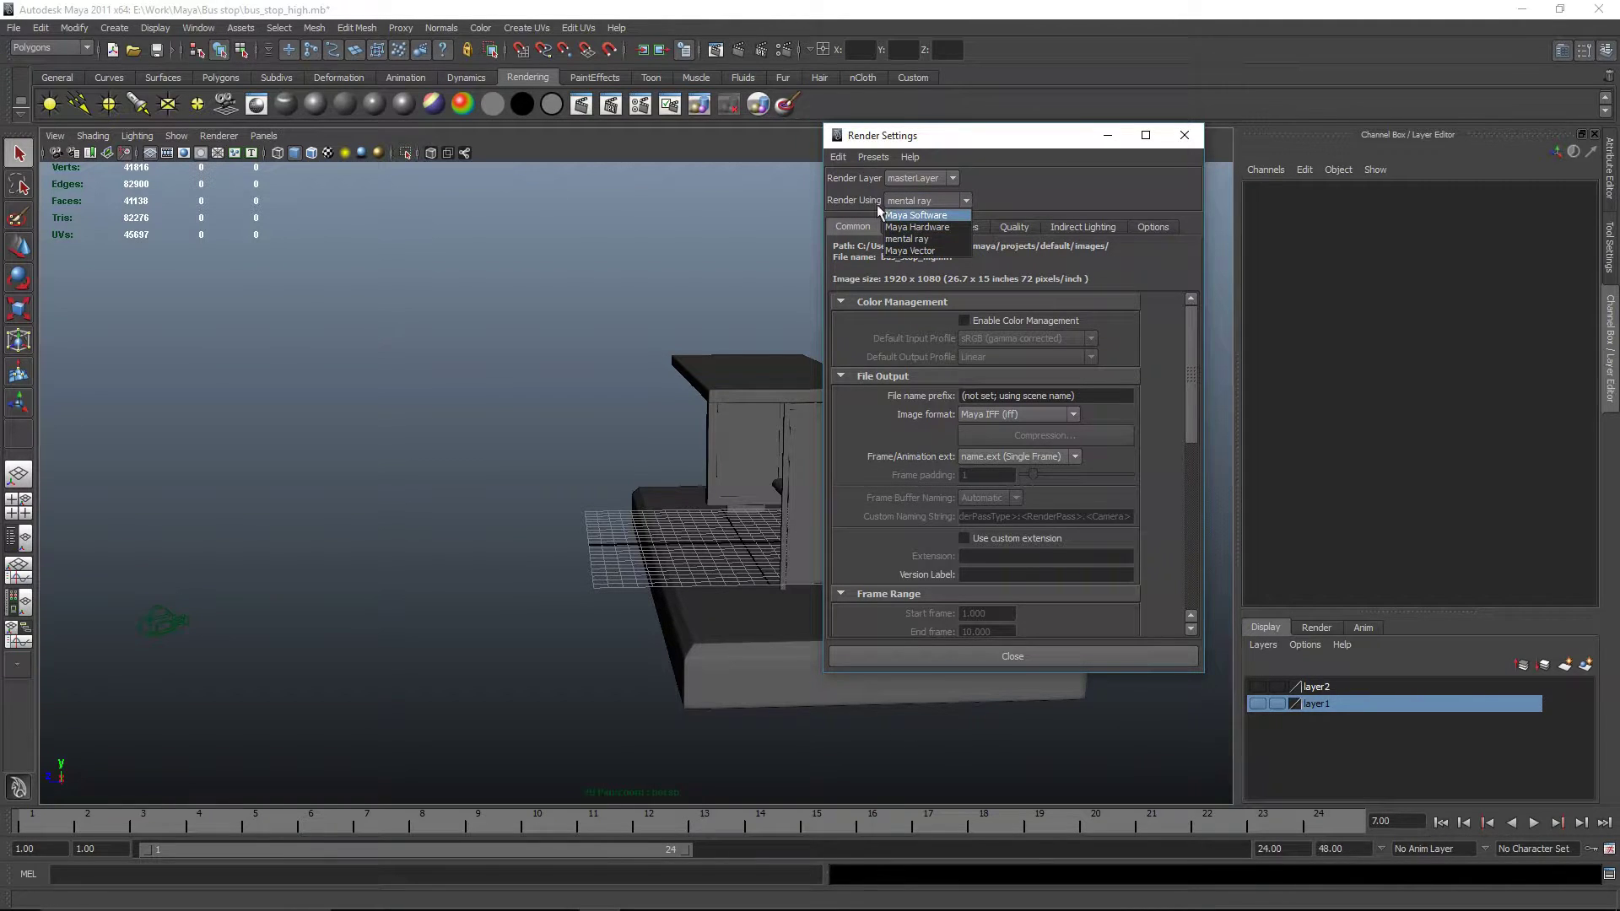
pyautogui.click(935, 239)
pyautogui.moveTo(1189, 329); pyautogui.dragTo(1193, 493)
pyautogui.click(1026, 418)
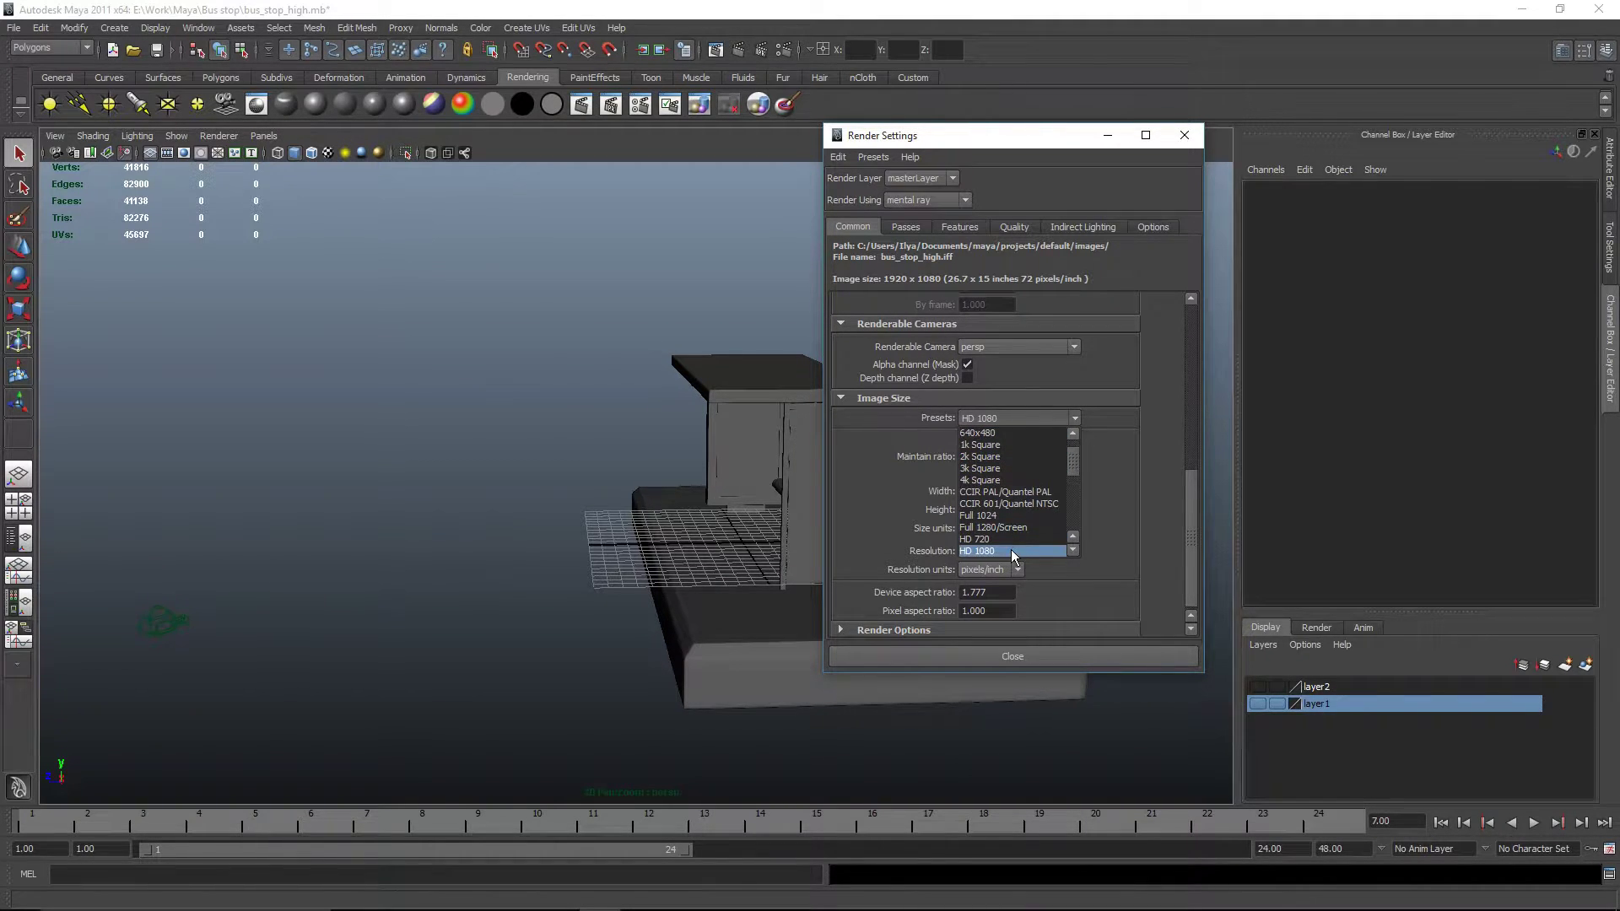
pyautogui.click(1190, 501)
pyautogui.moveTo(1189, 501); pyautogui.dragTo(1181, 302)
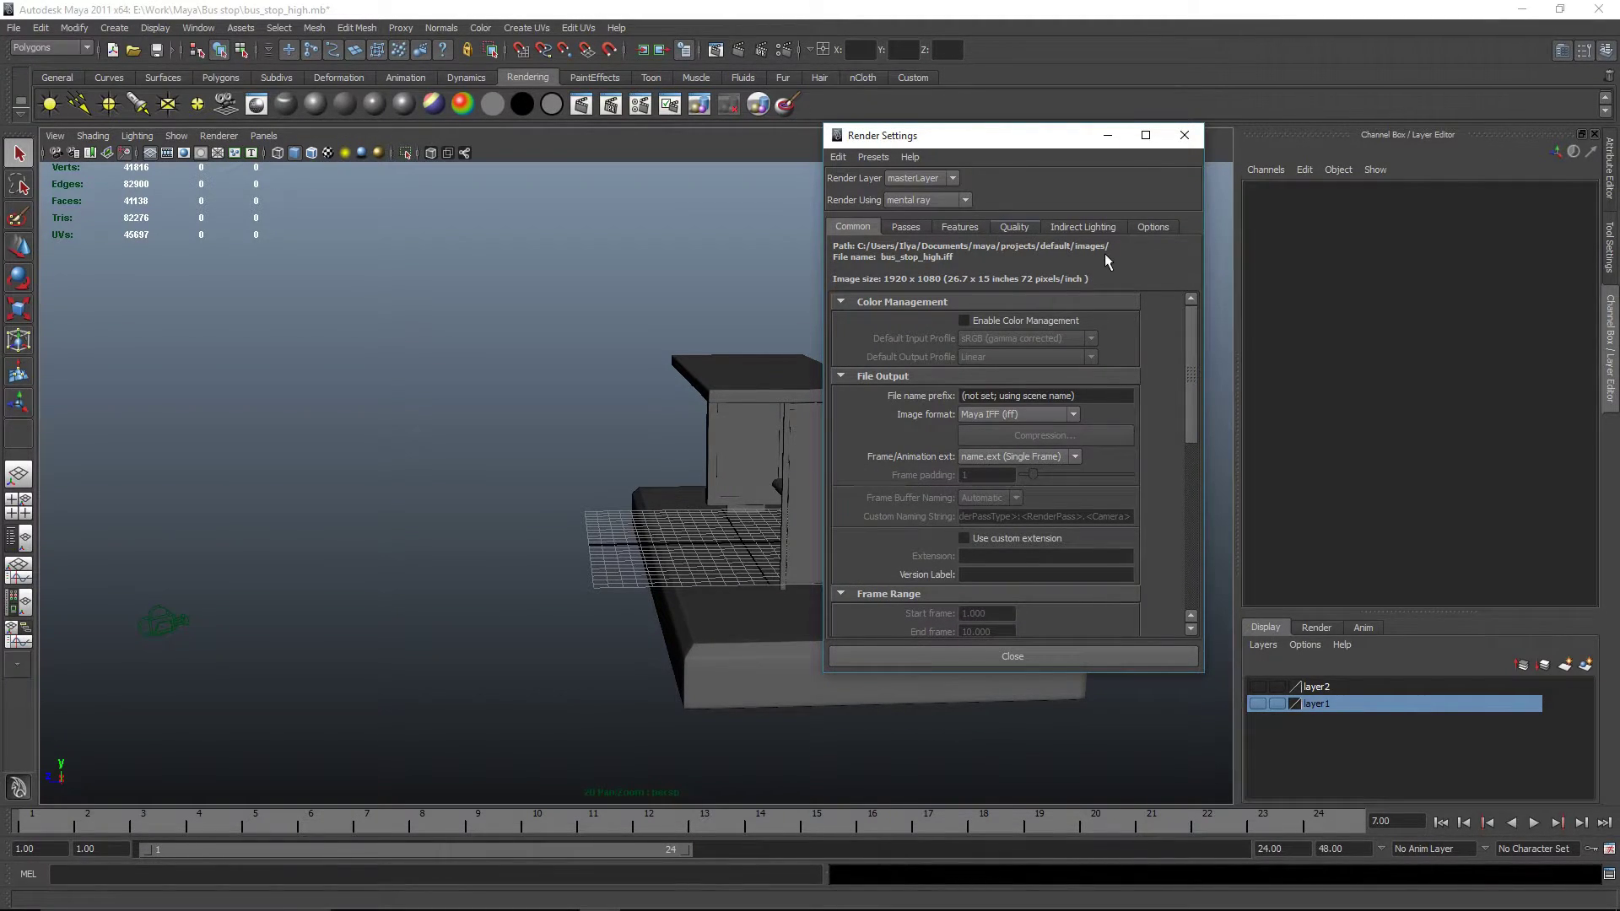
# Apply the Production quality preset, check the indirect lighting options, and close the render settings.
pyautogui.click(1014, 227)
pyautogui.click(1046, 252)
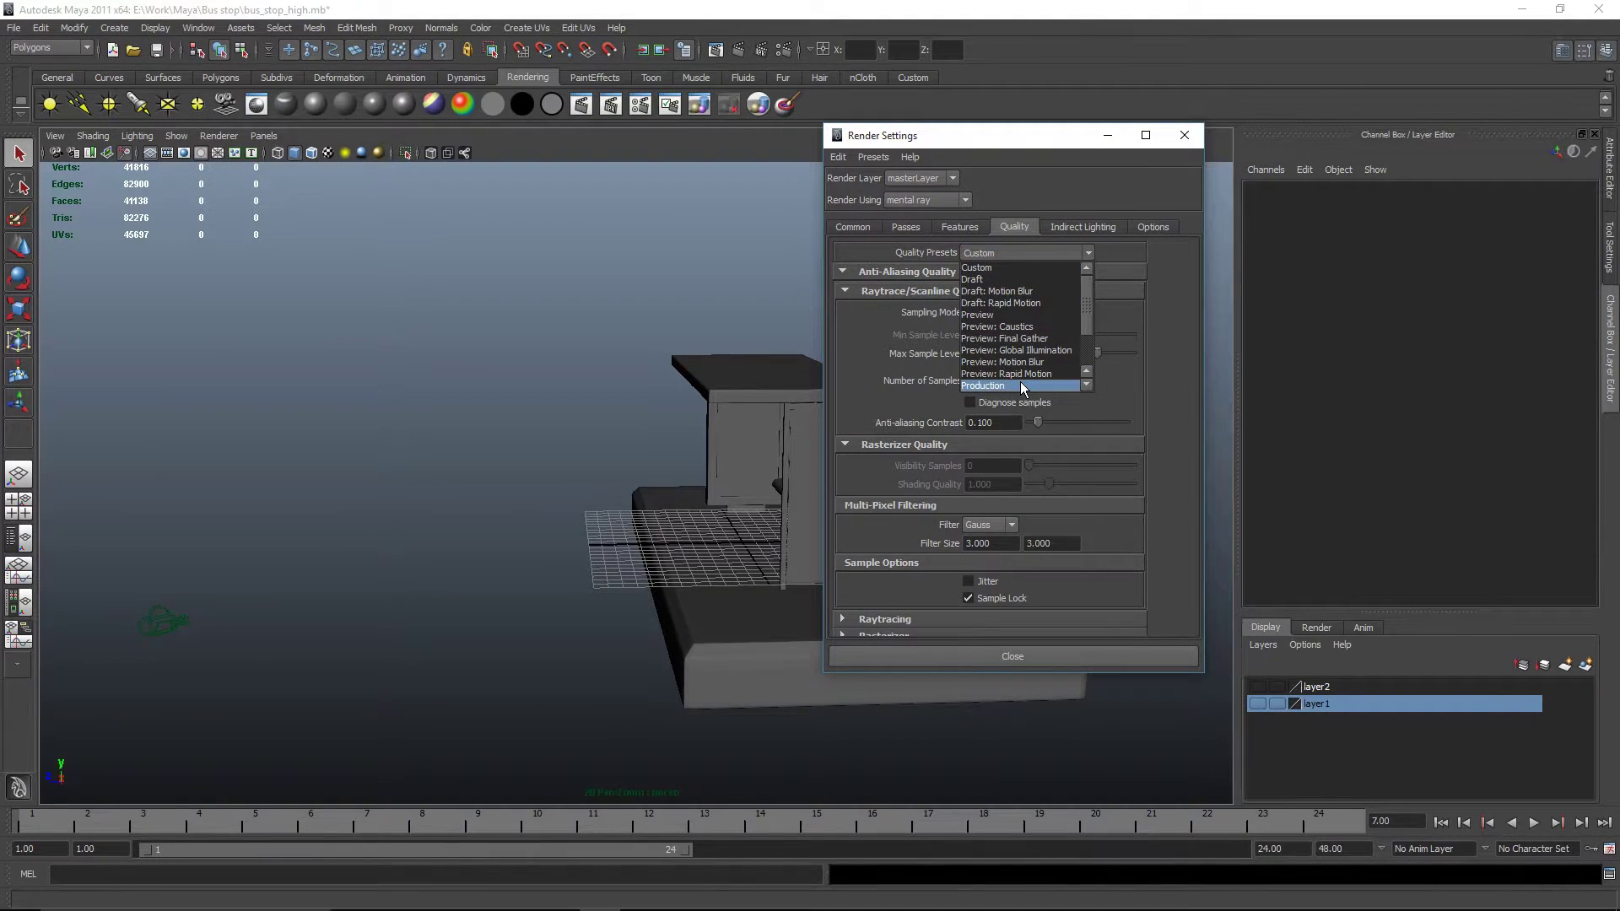
pyautogui.click(1020, 383)
pyautogui.click(1072, 229)
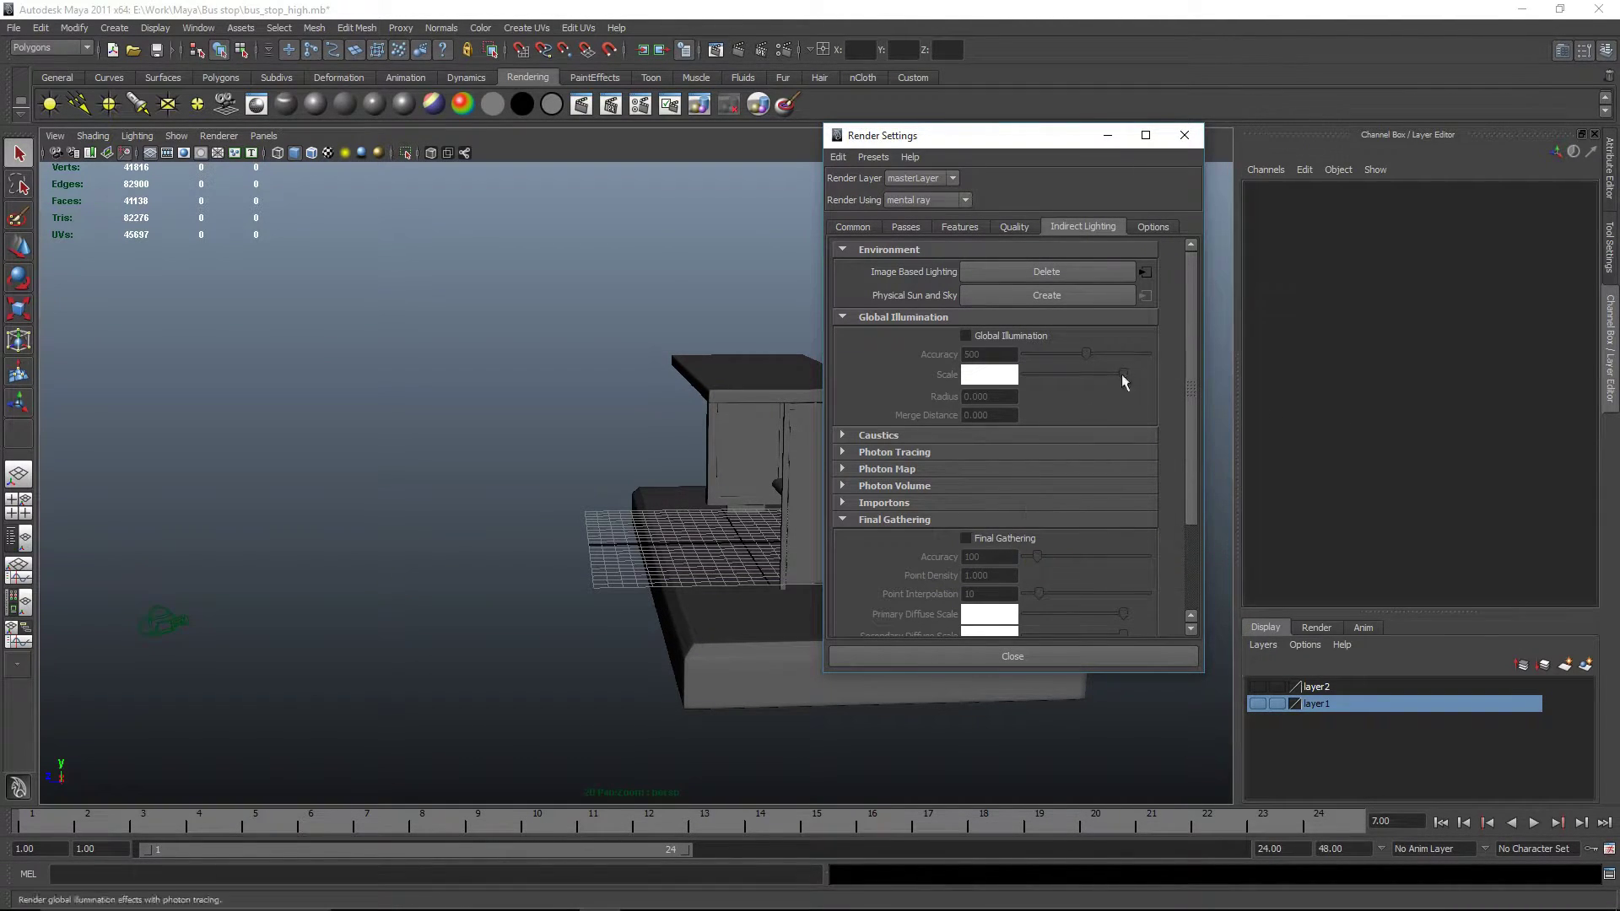
pyautogui.click(1185, 135)
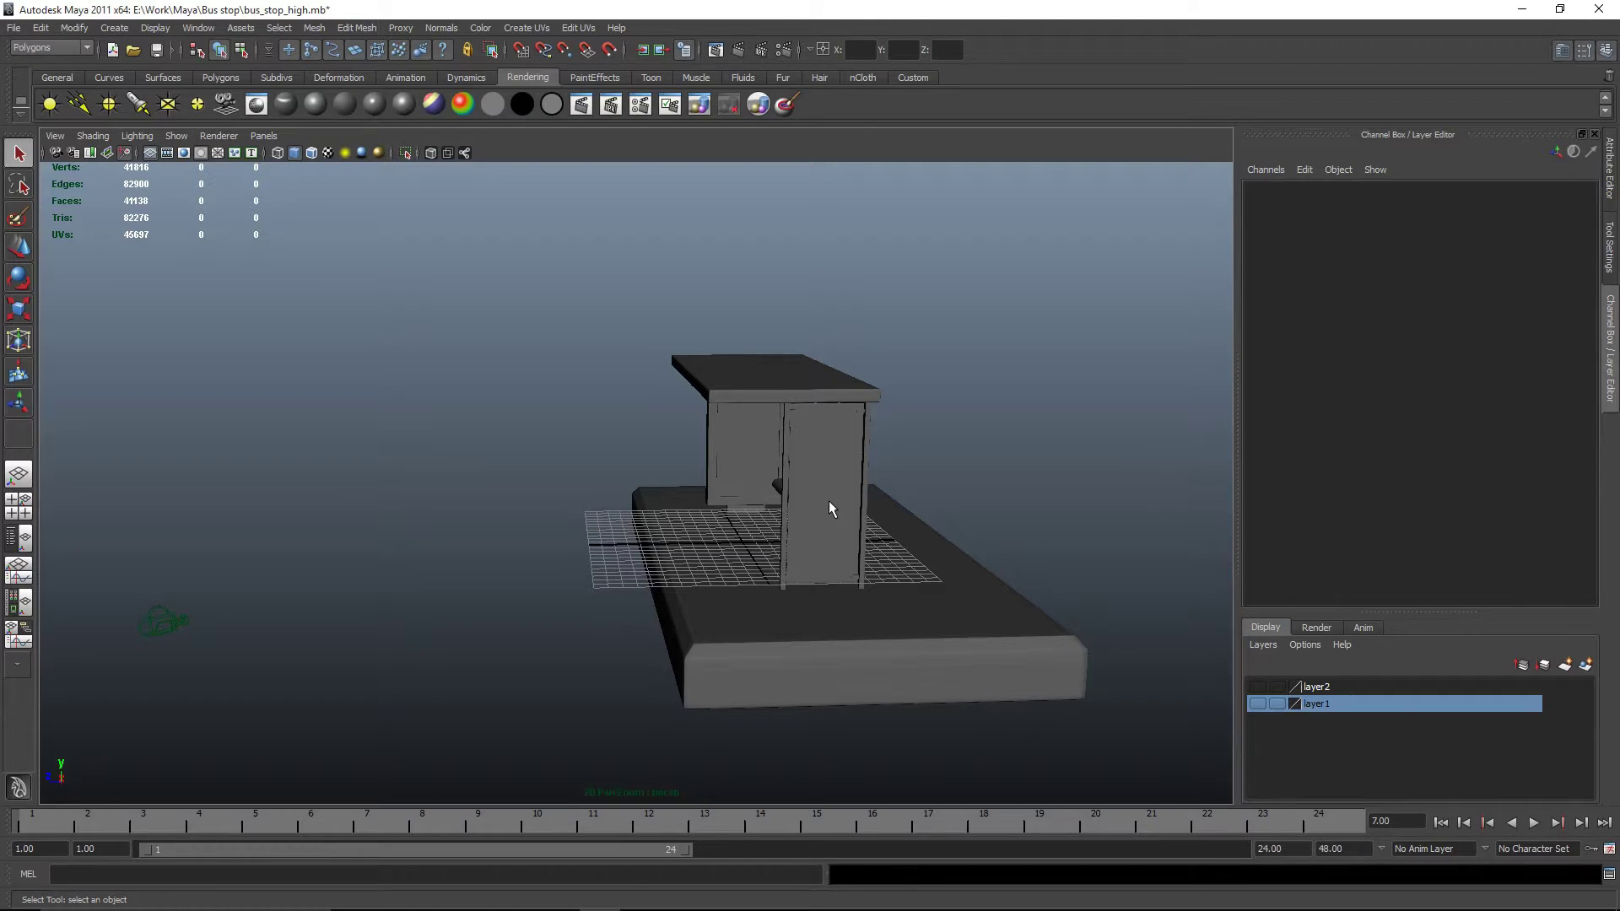
# Look through camera1 and toggle its resolution gate to compare the bus stop framing.
pyautogui.keyDown('alt'); pyautogui.moveTo(706, 516); pyautogui.dragTo(329, 503); pyautogui.keyUp('alt')
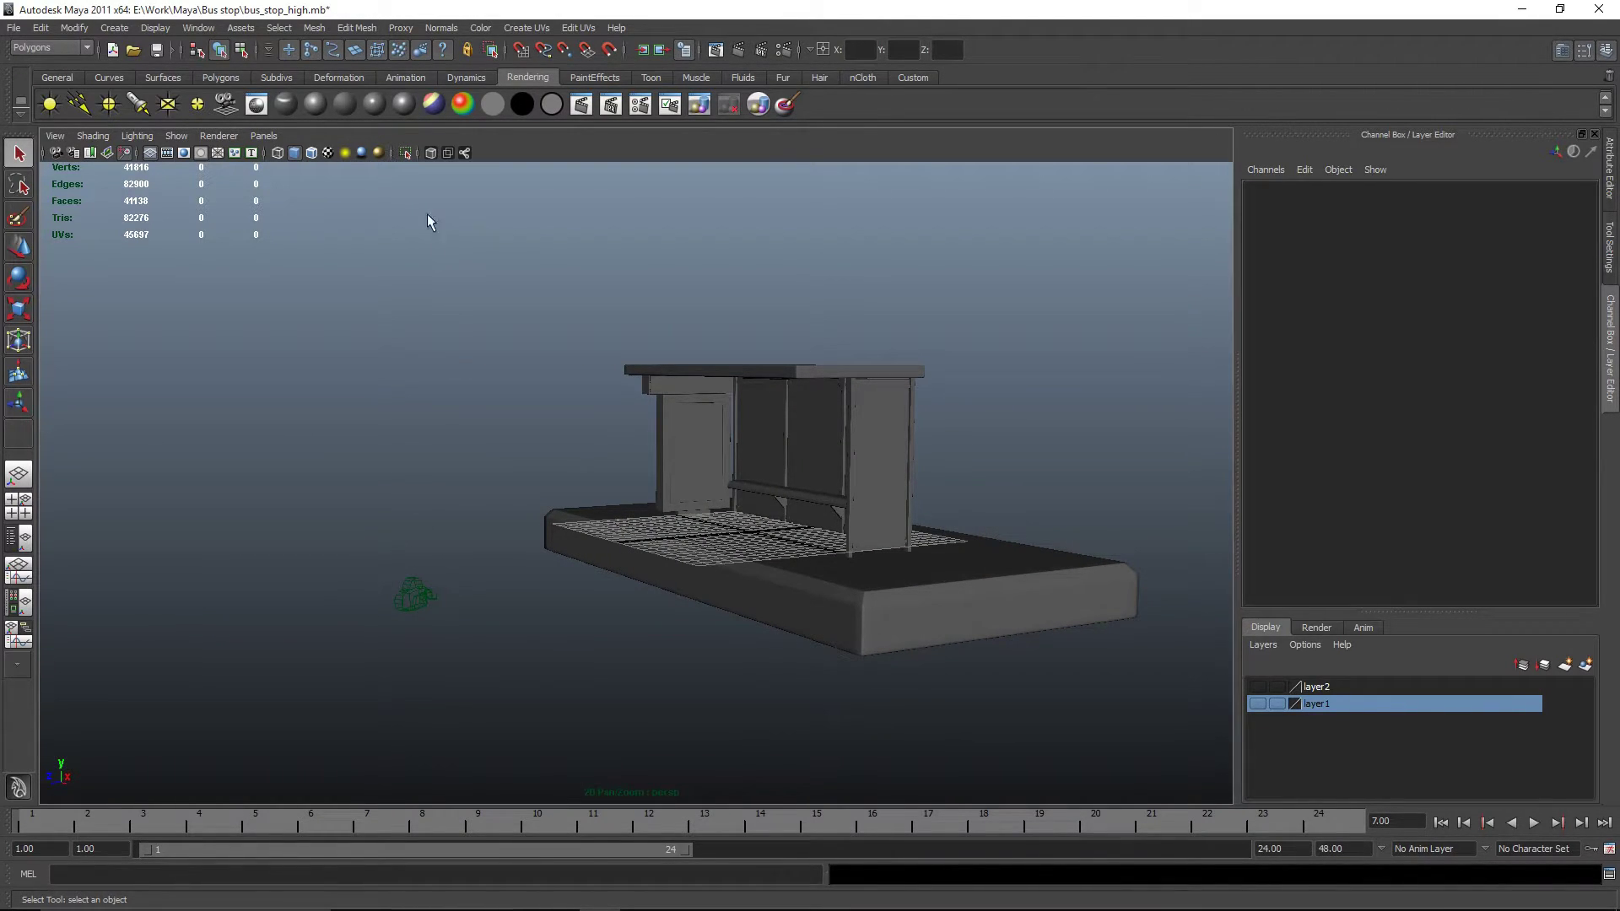
pyautogui.click(264, 136)
pyautogui.moveTo(327, 154)
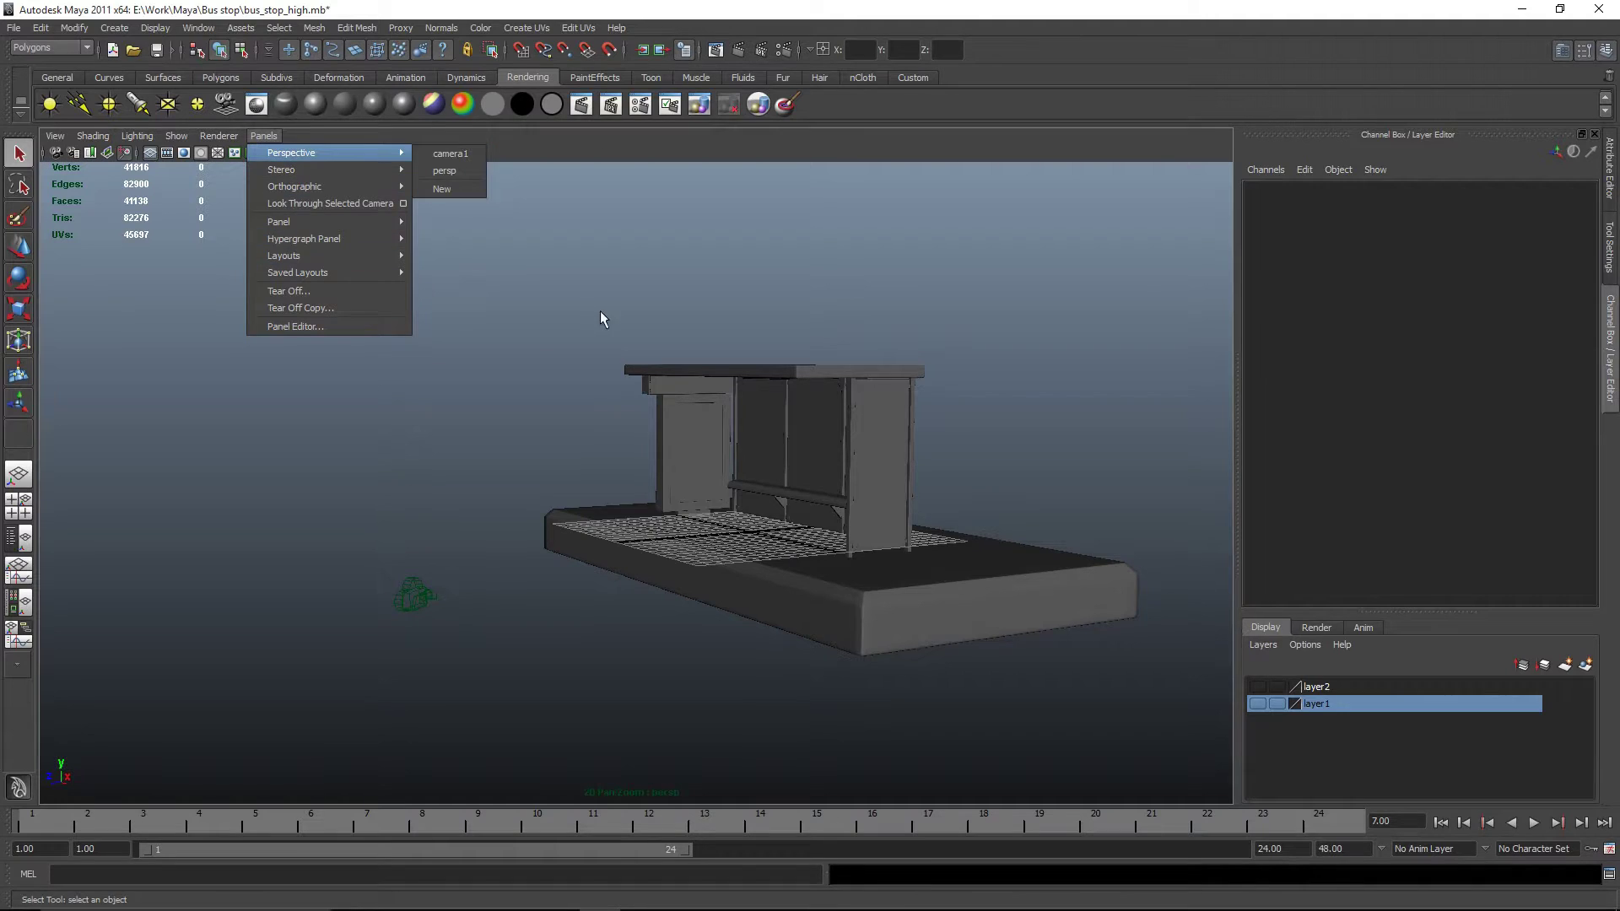
pyautogui.click(439, 154)
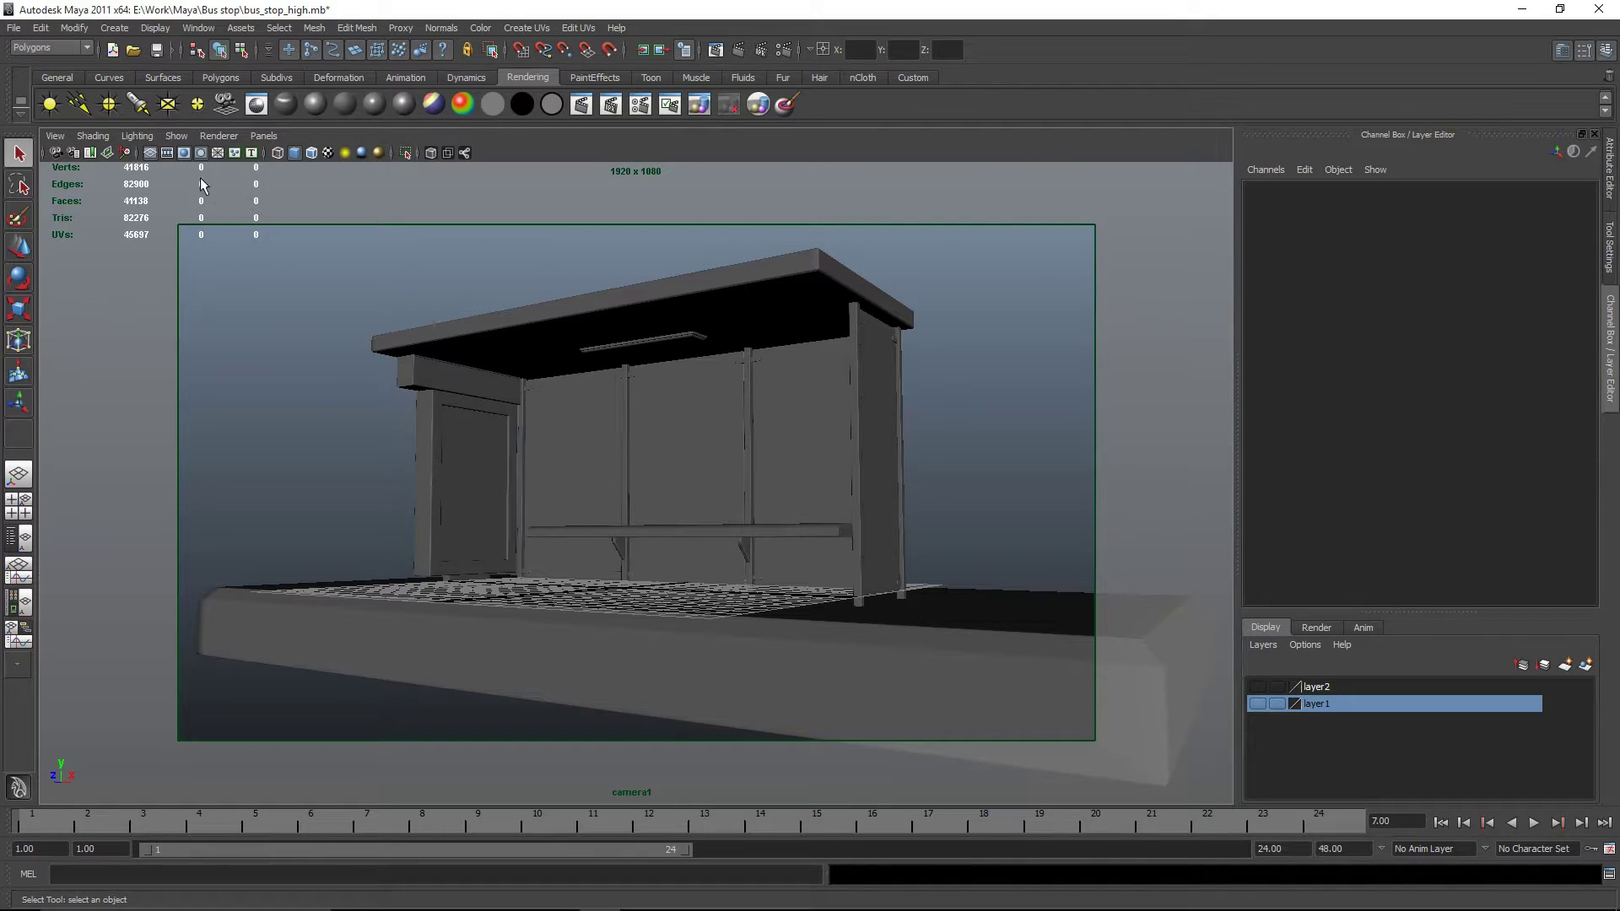
pyautogui.click(189, 157)
pyautogui.click(189, 157)
pyautogui.click(189, 157)
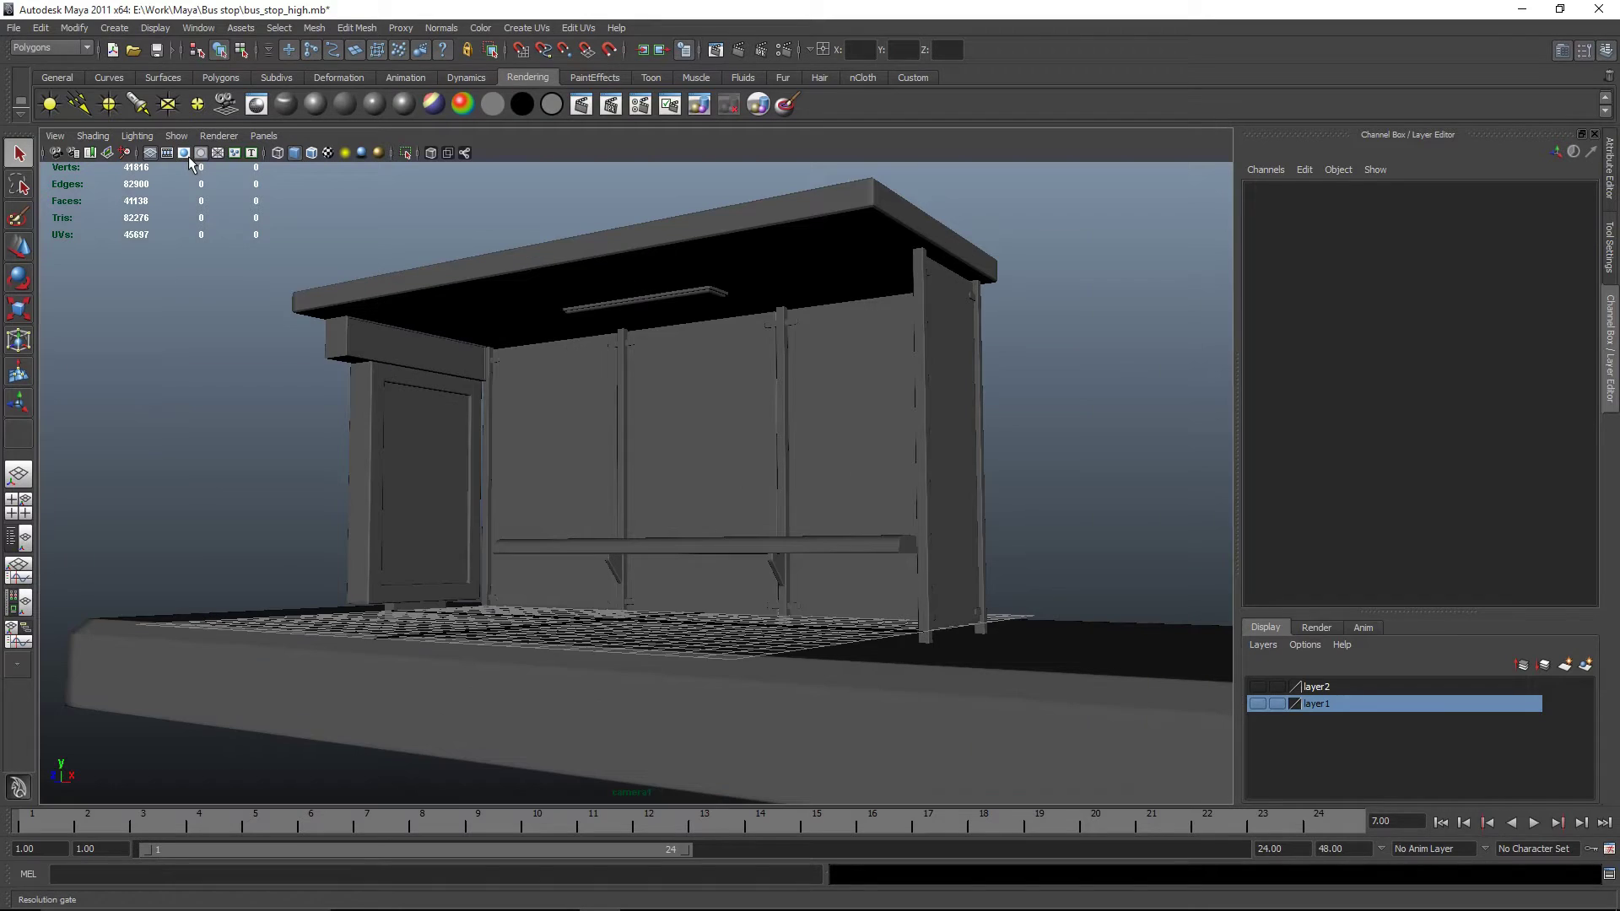
pyautogui.click(182, 155)
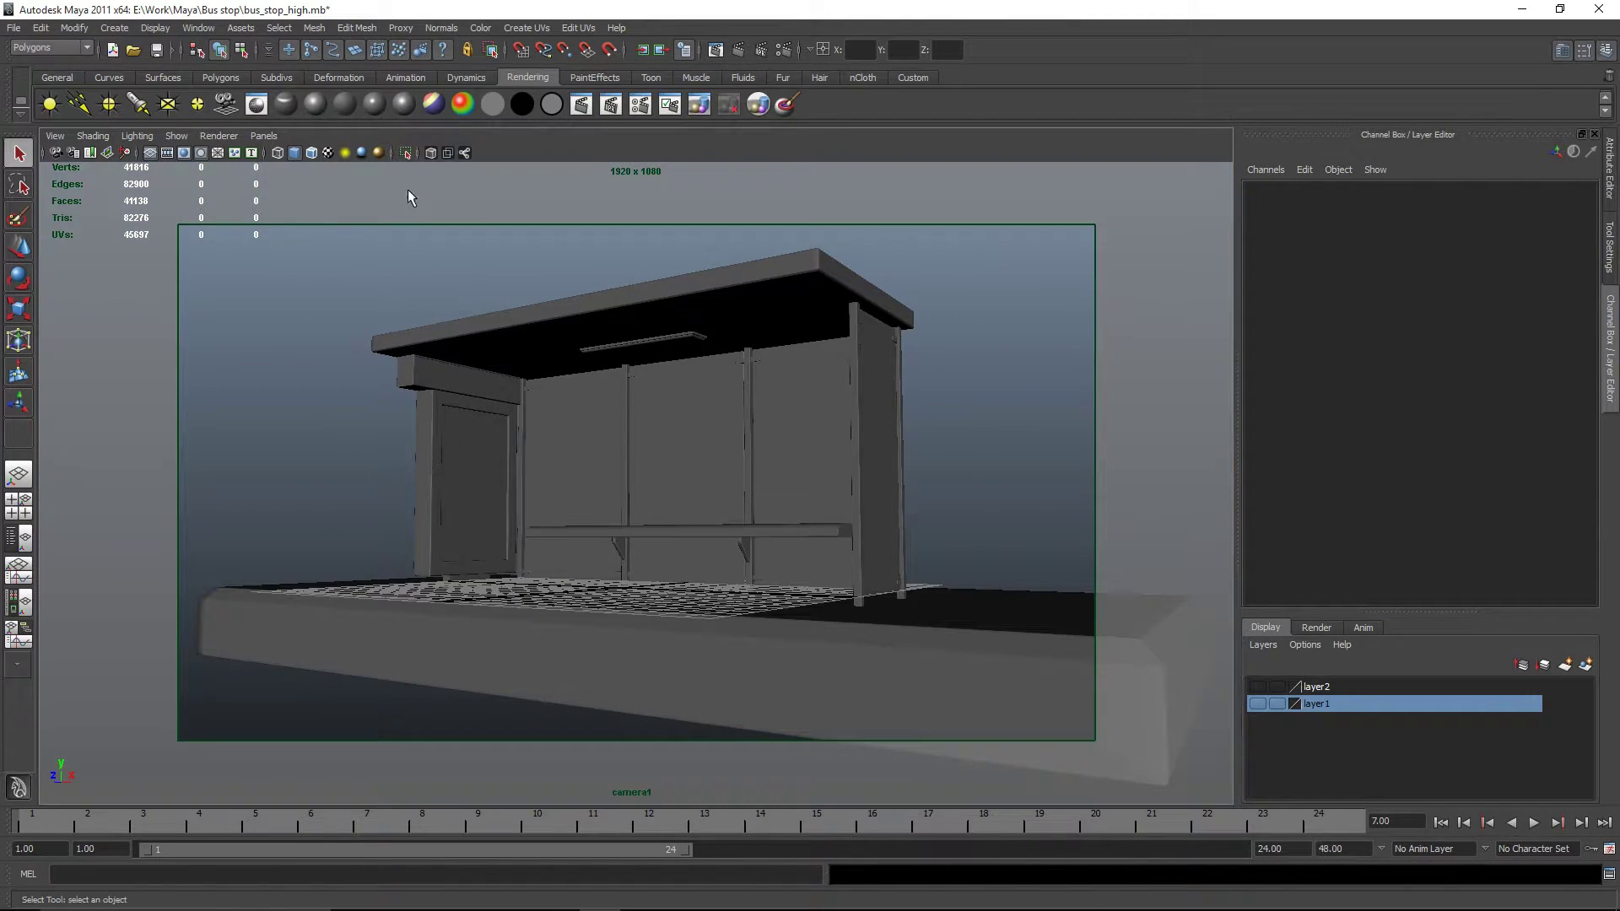
# Return to the persp view and examine the existing camera's placement relative to the bus stop.
pyautogui.click(265, 137)
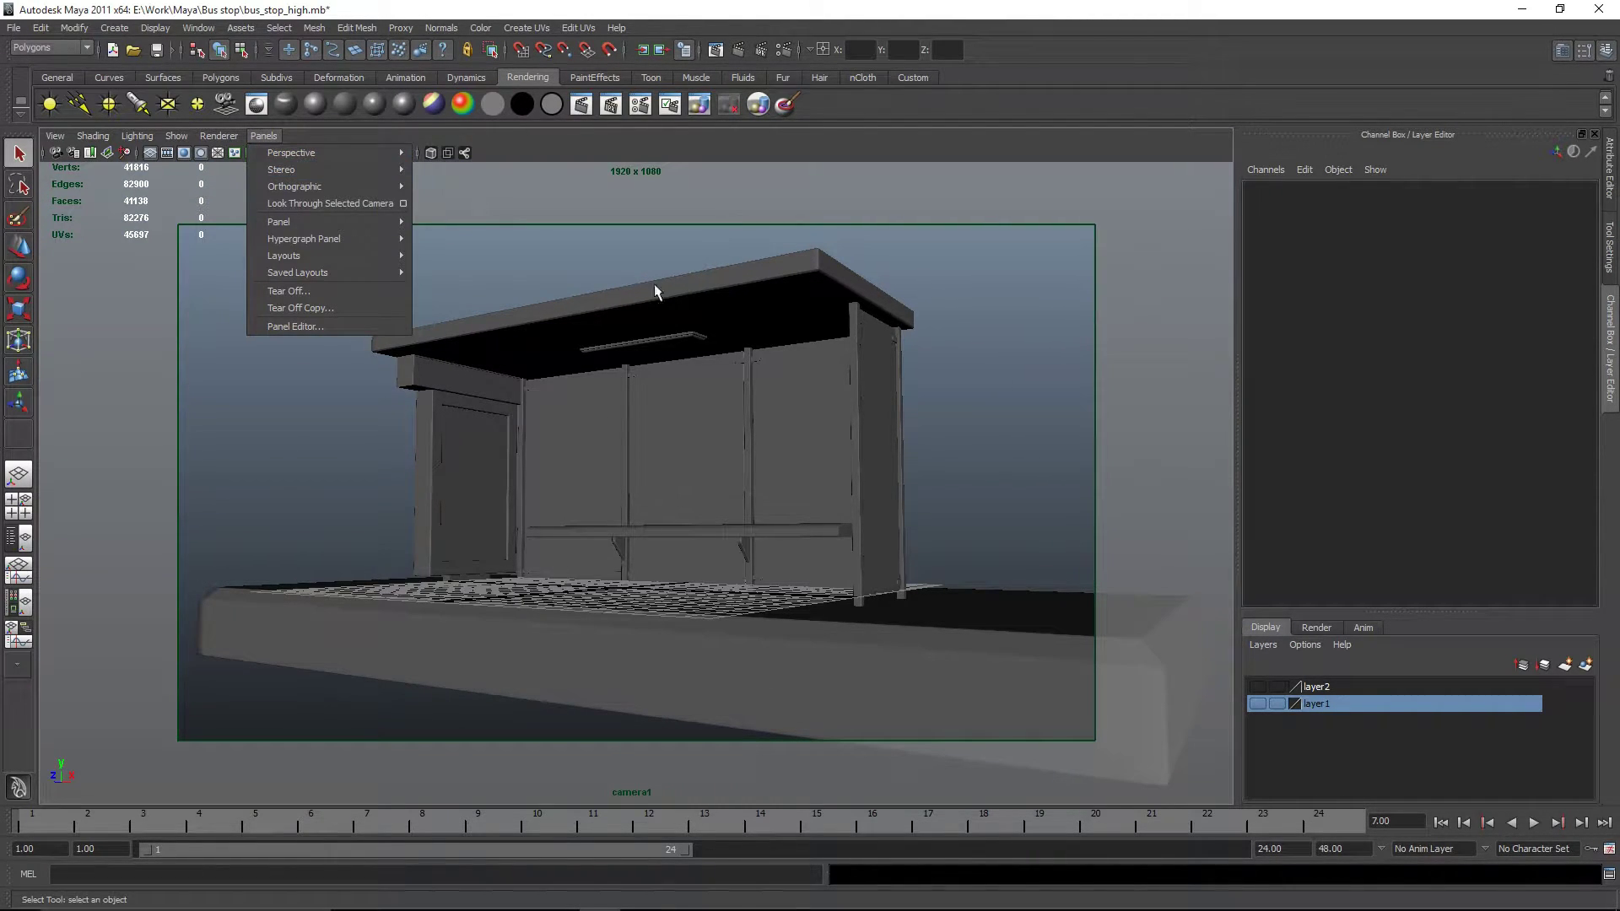
pyautogui.moveTo(412, 172)
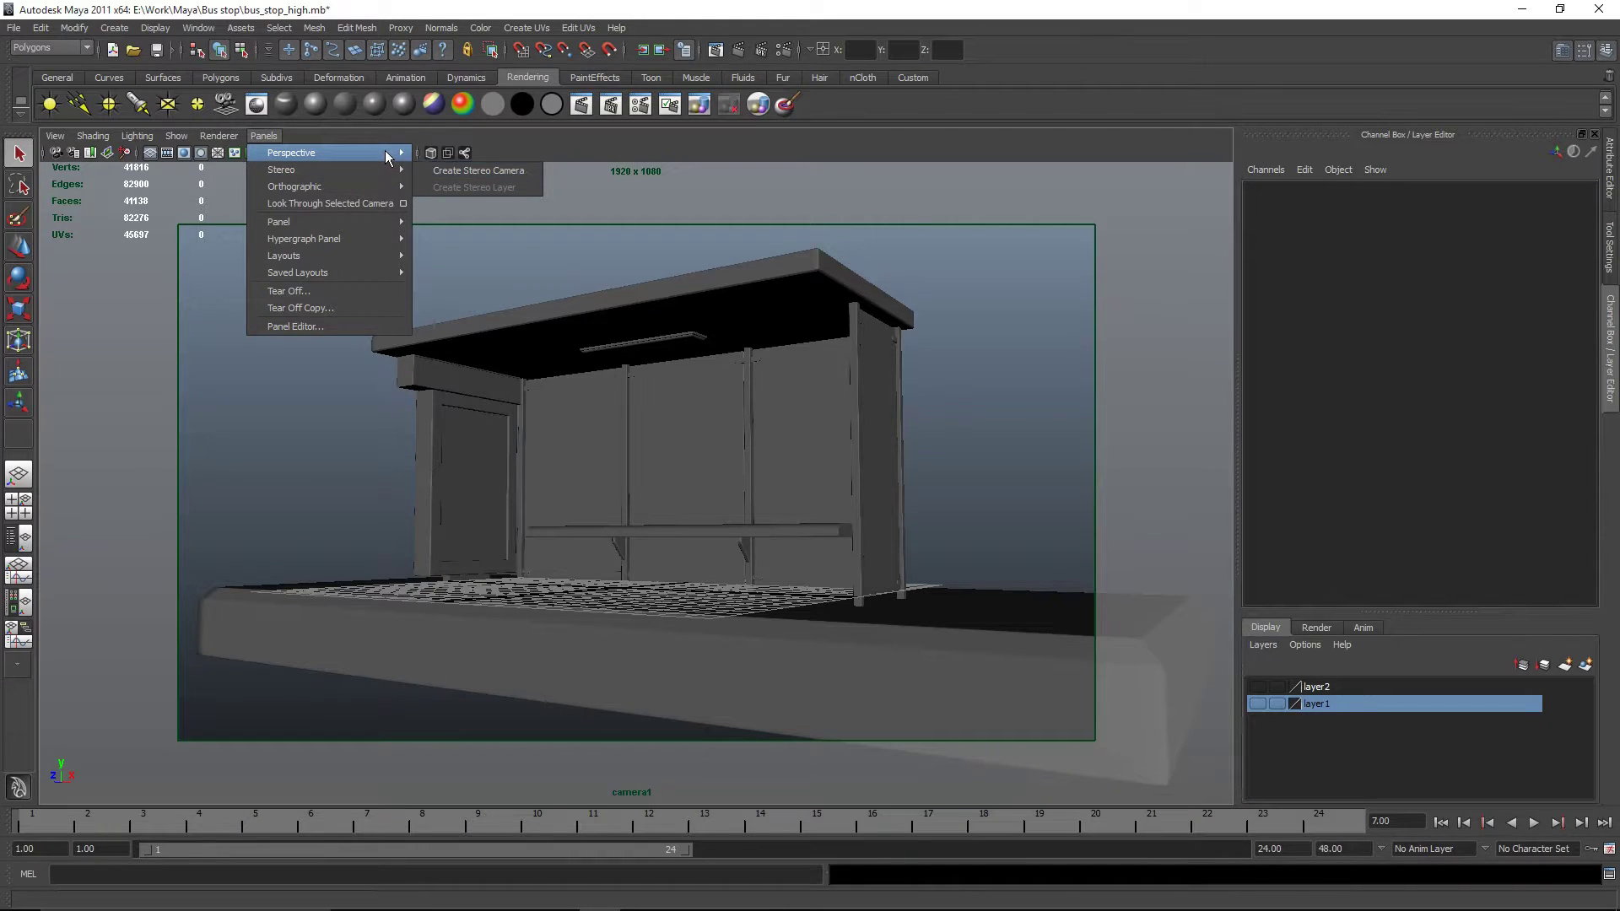
pyautogui.click(455, 167)
pyautogui.keyDown('alt'); pyautogui.moveTo(659, 506); pyautogui.dragTo(680, 501); pyautogui.keyUp('alt')
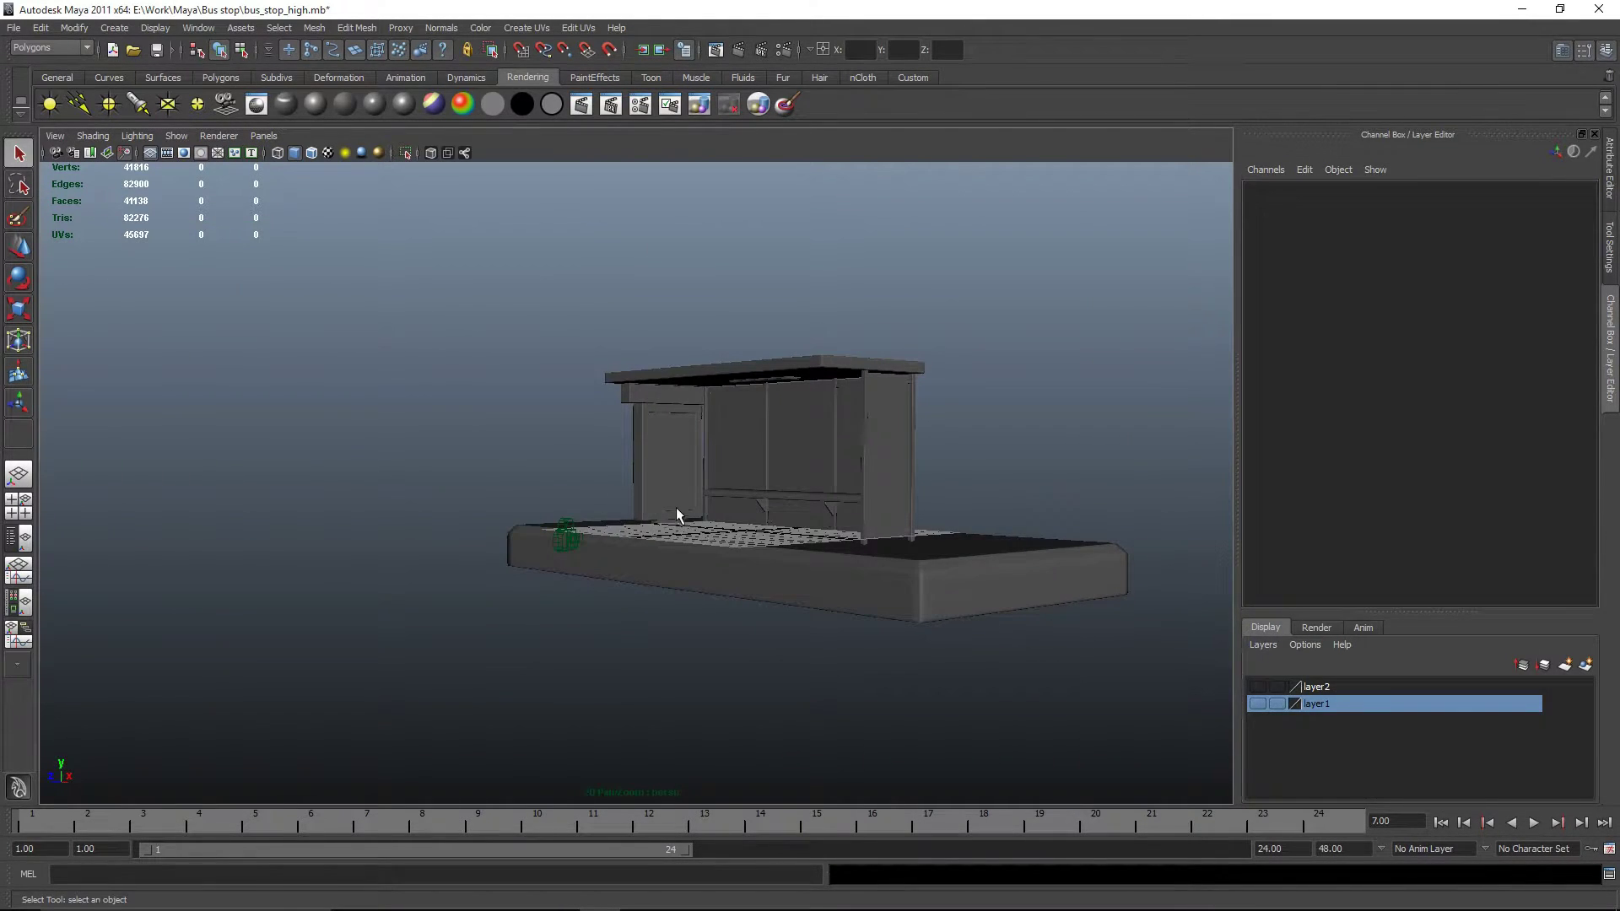
pyautogui.keyDown('alt'); pyautogui.moveTo(766, 533); pyautogui.dragTo(761, 483); pyautogui.keyUp('alt')
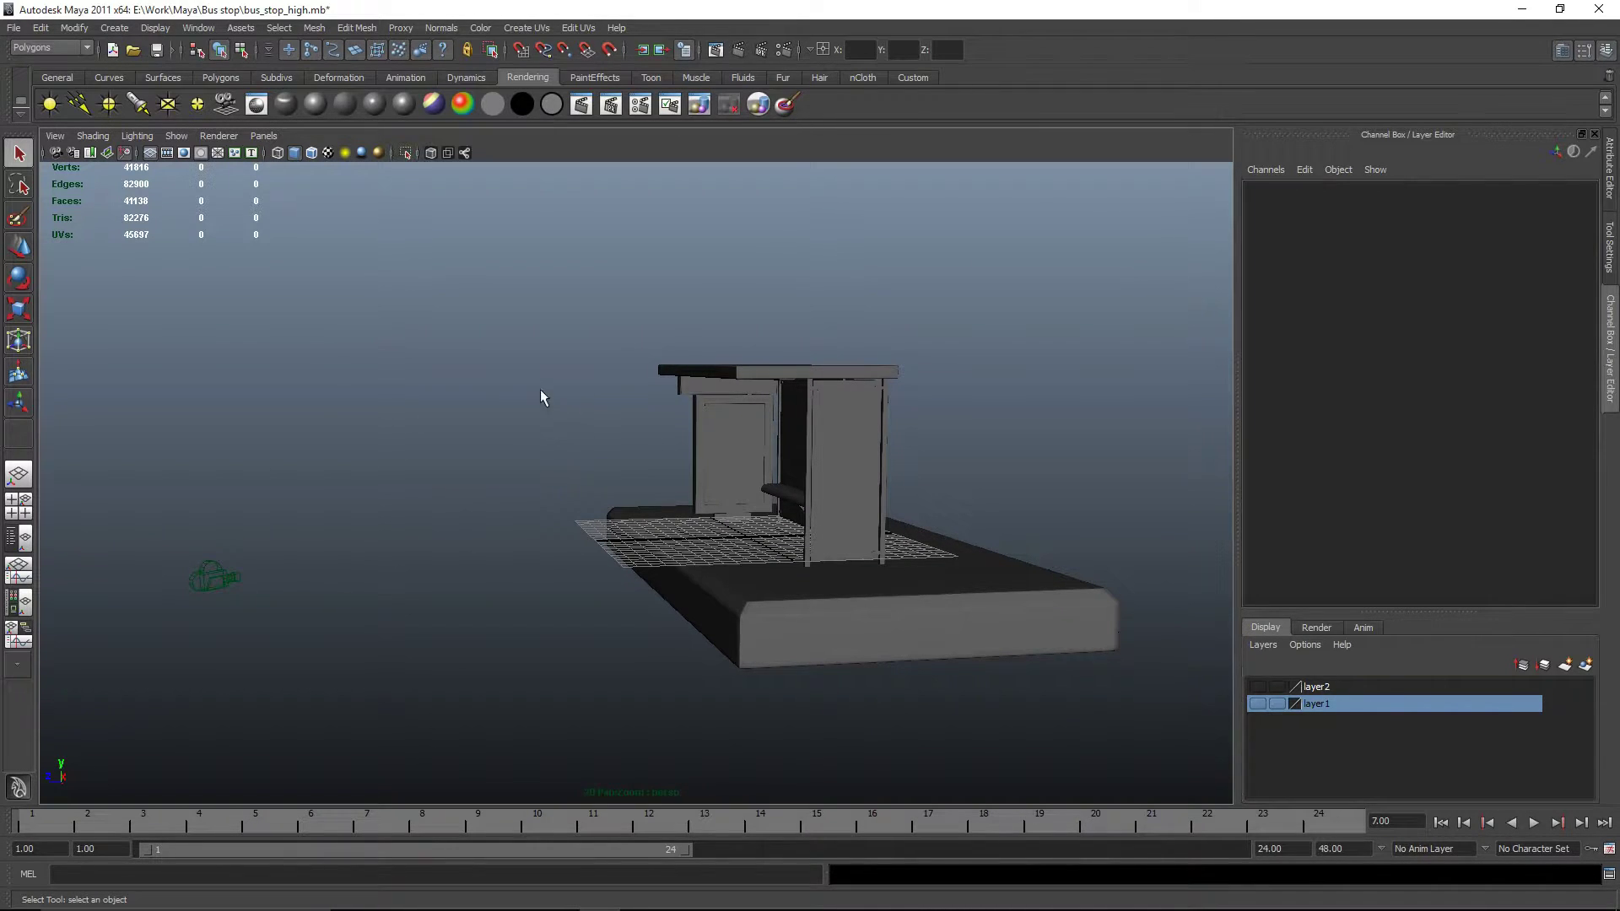
pyautogui.keyDown('alt'); pyautogui.moveTo(768, 457); pyautogui.dragTo(712, 339); pyautogui.keyUp('alt')
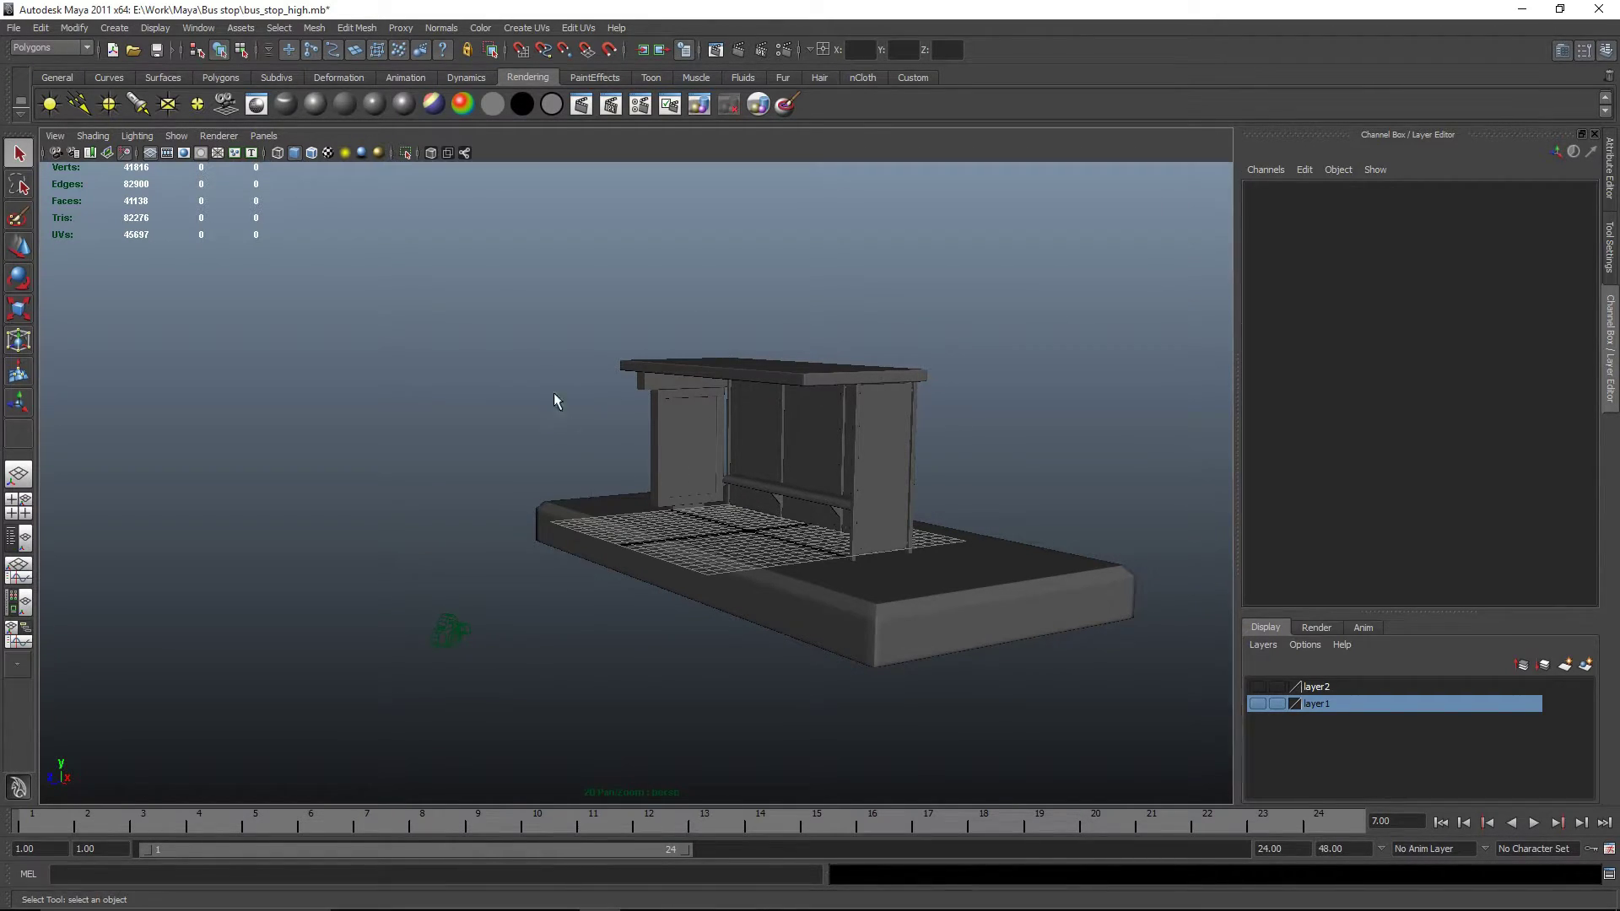
pyautogui.keyDown('alt'); pyautogui.moveTo(753, 481); pyautogui.dragTo(958, 481); pyautogui.keyUp('alt')
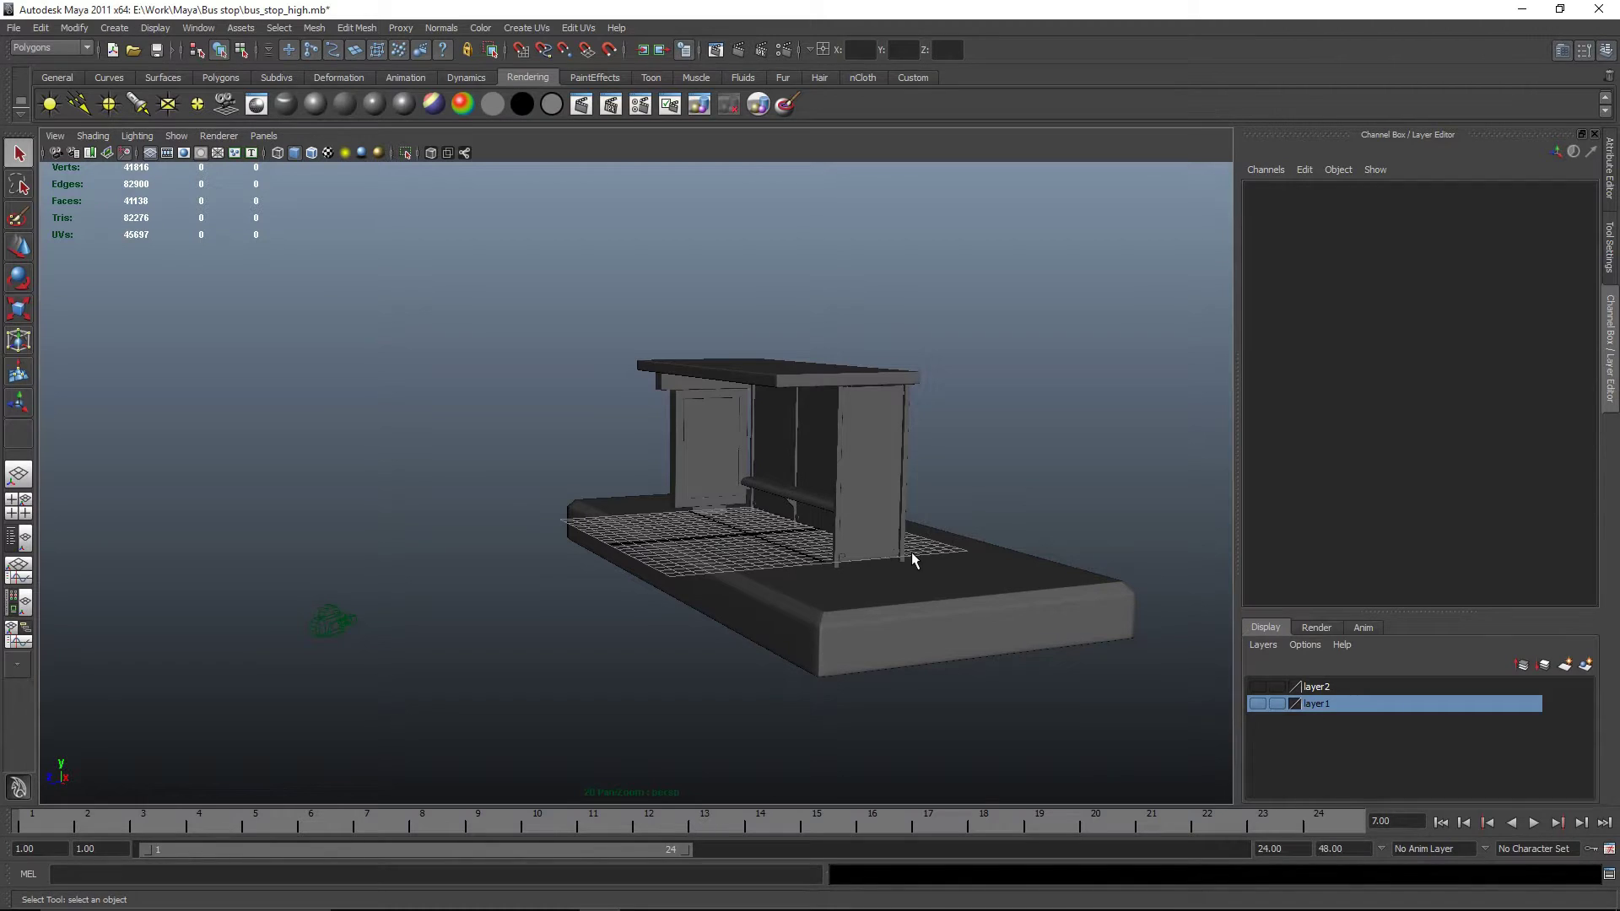
pyautogui.click(250, 135)
pyautogui.moveTo(312, 153)
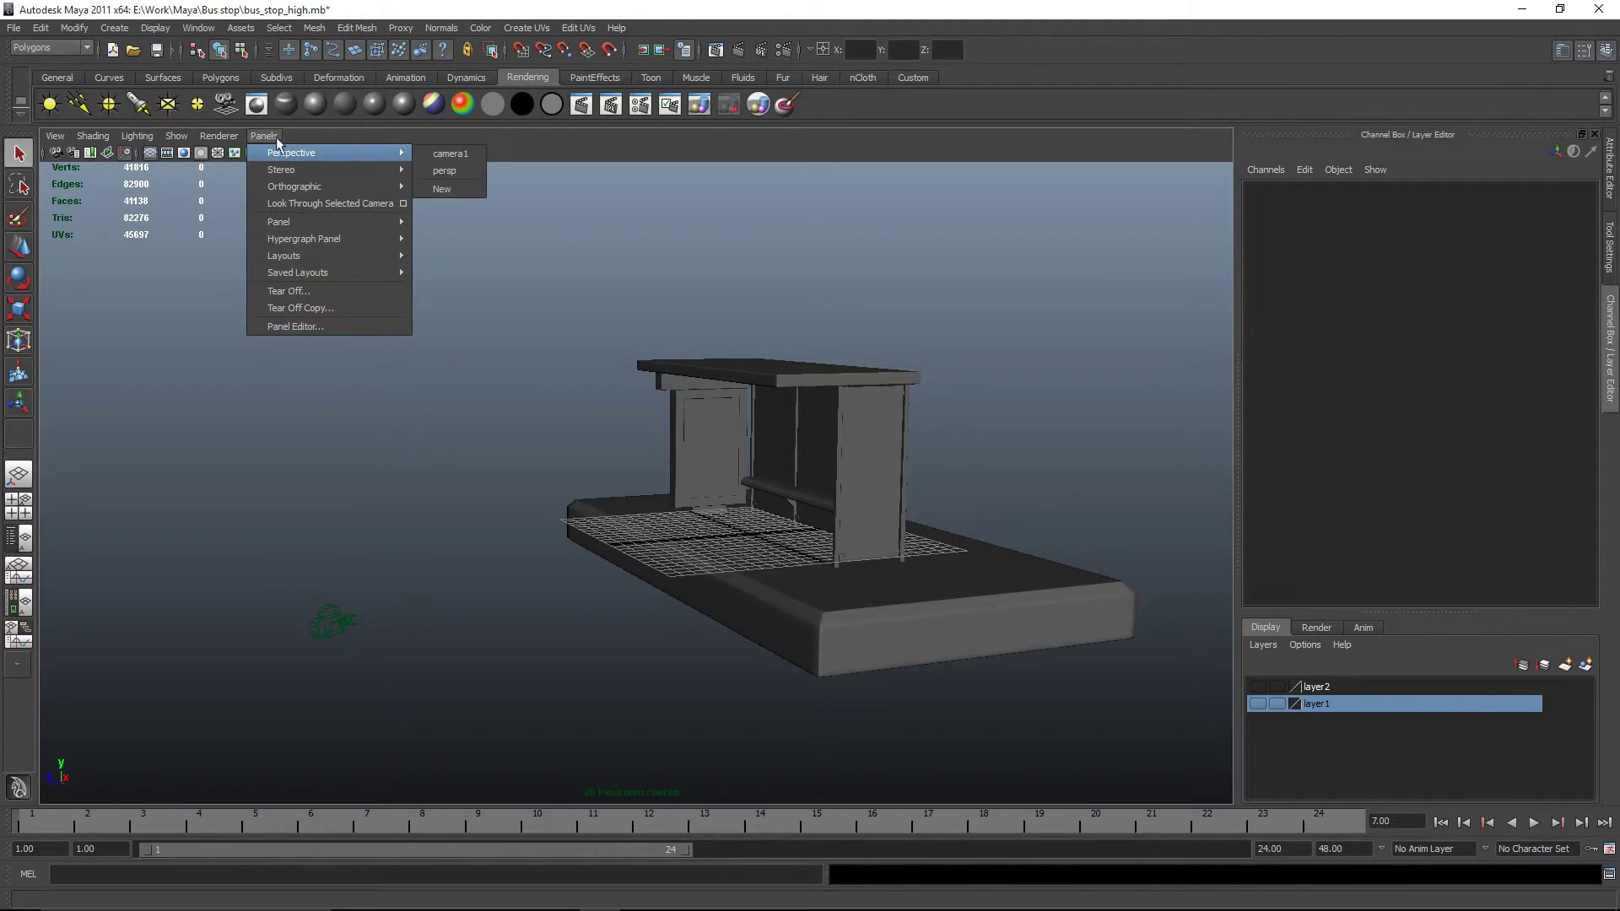
pyautogui.click(548, 355)
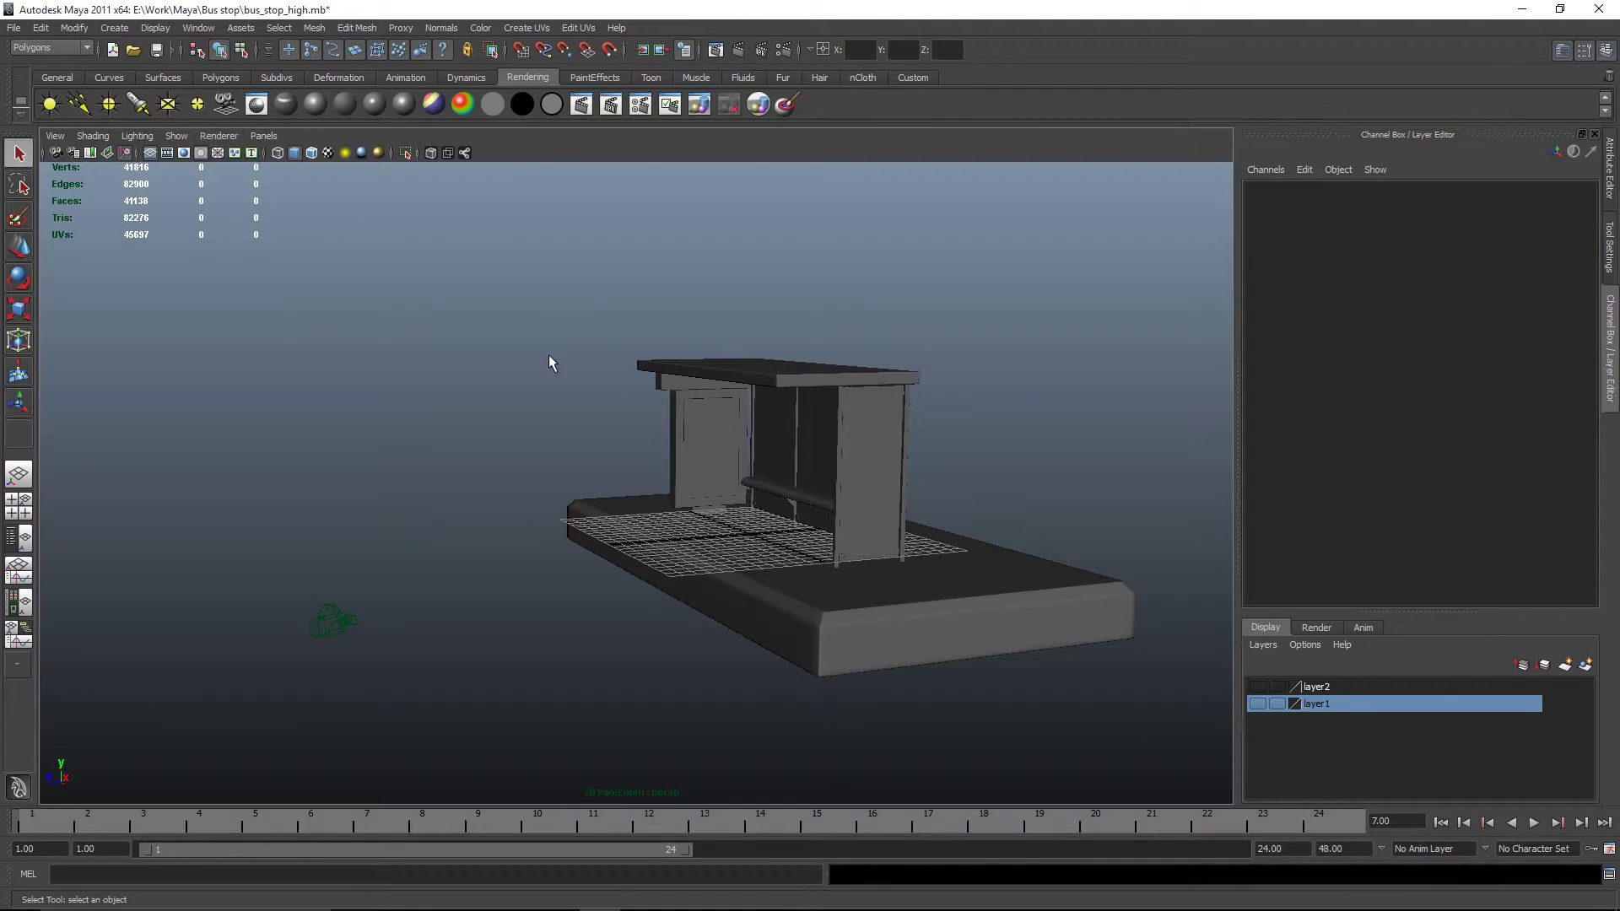
# Create a new camera and look through it in the viewport.
pyautogui.click(235, 101)
pyautogui.keyDown('alt'); pyautogui.moveTo(716, 433); pyautogui.dragTo(726, 444); pyautogui.keyUp('alt')
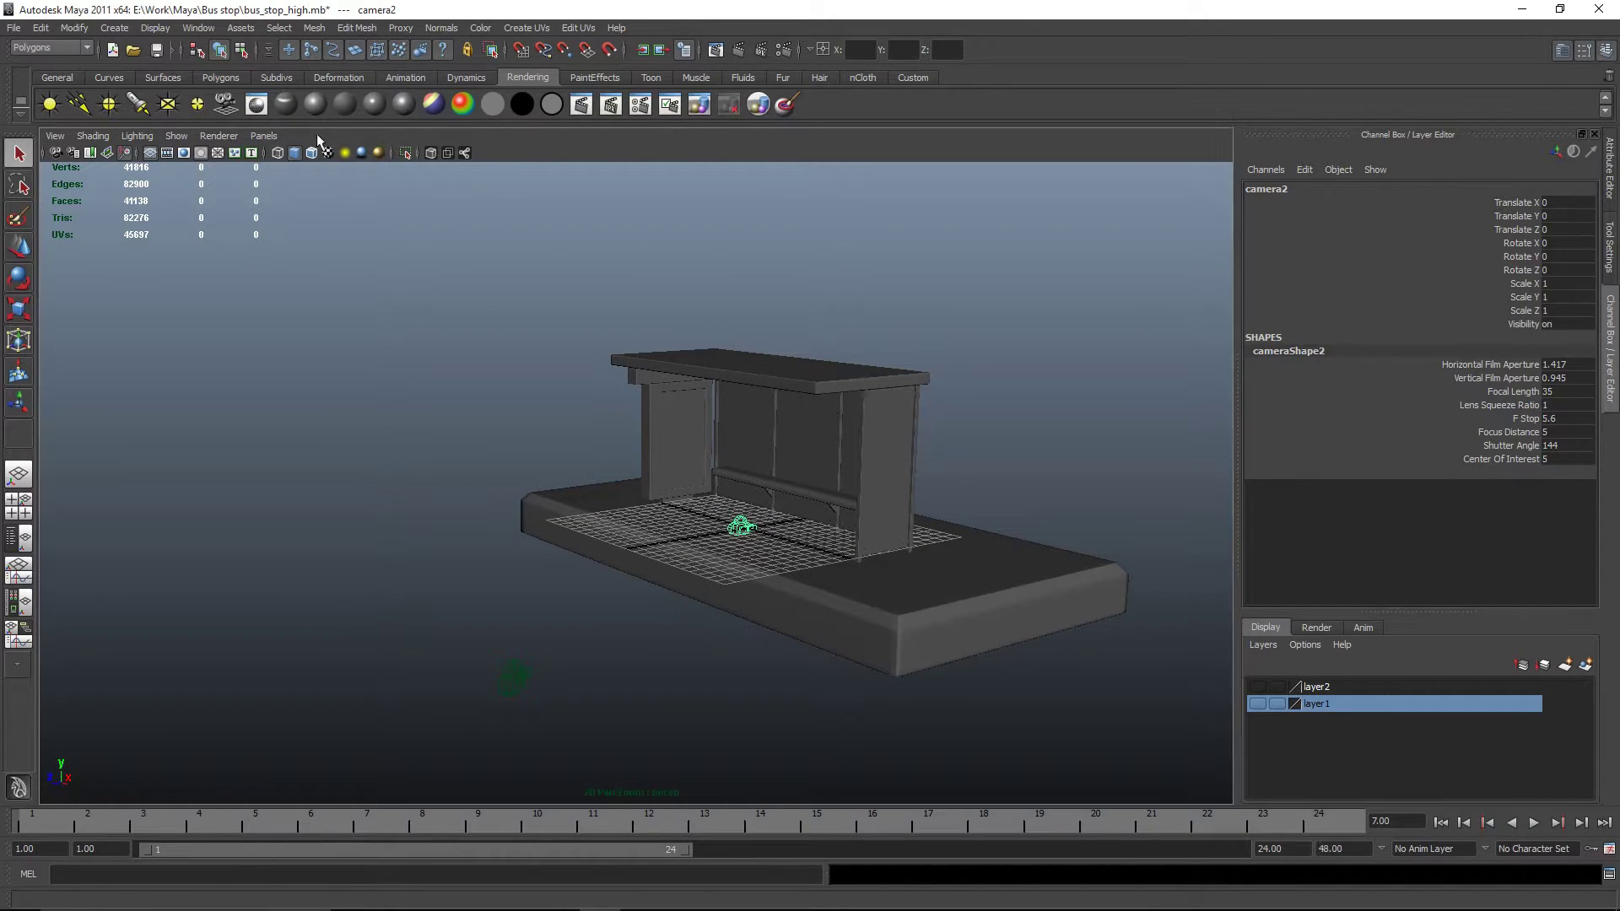
pyautogui.click(268, 138)
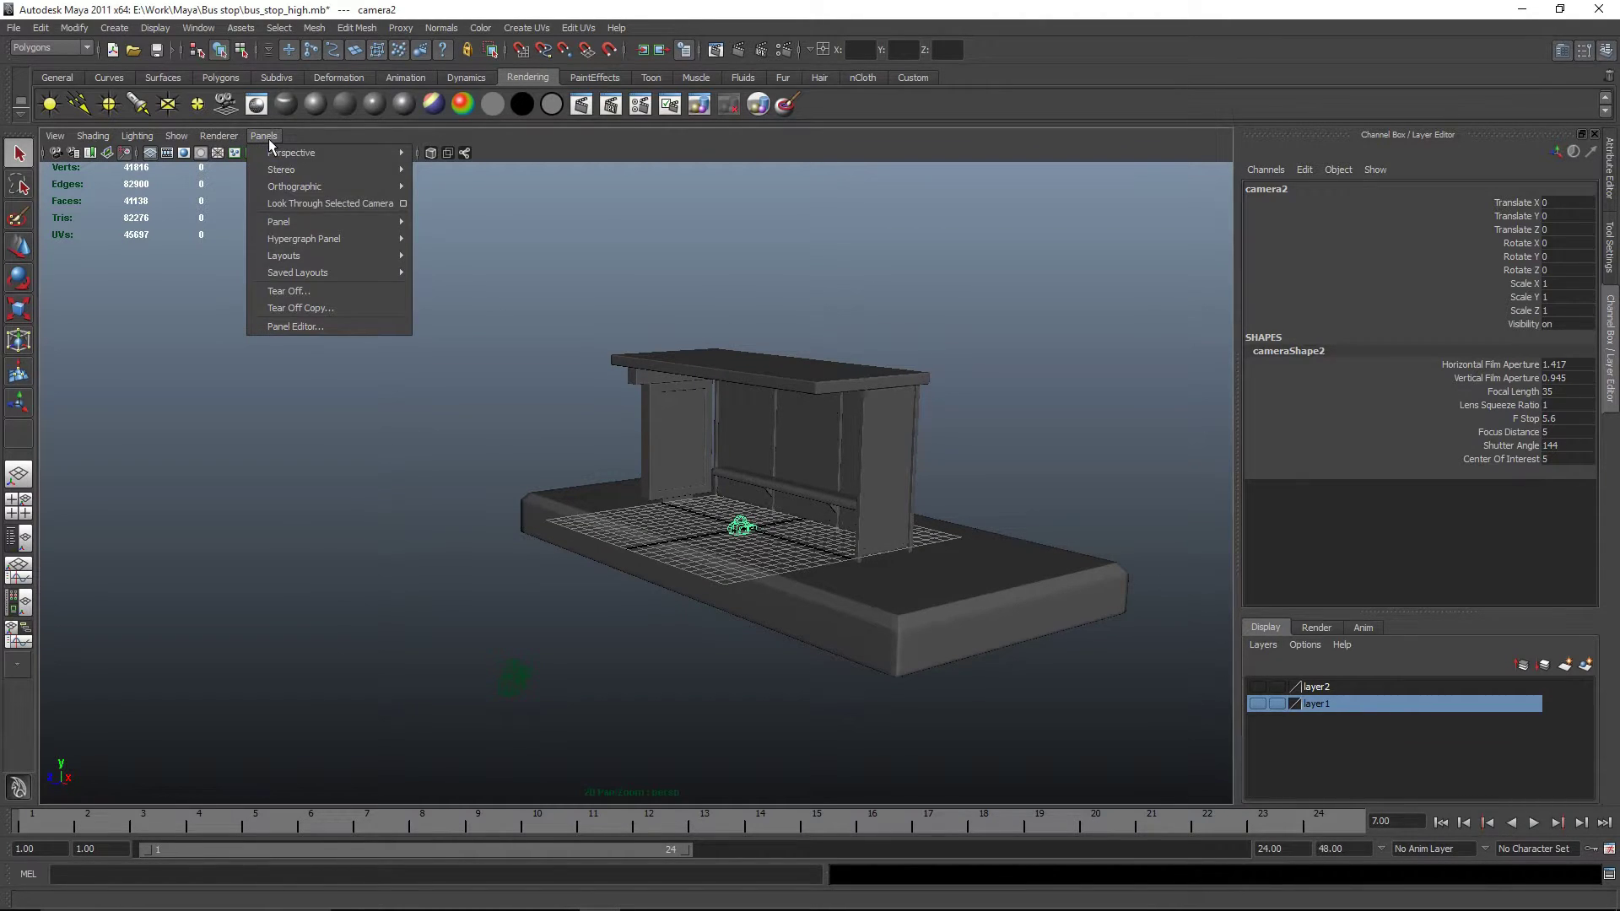
pyautogui.moveTo(280, 150)
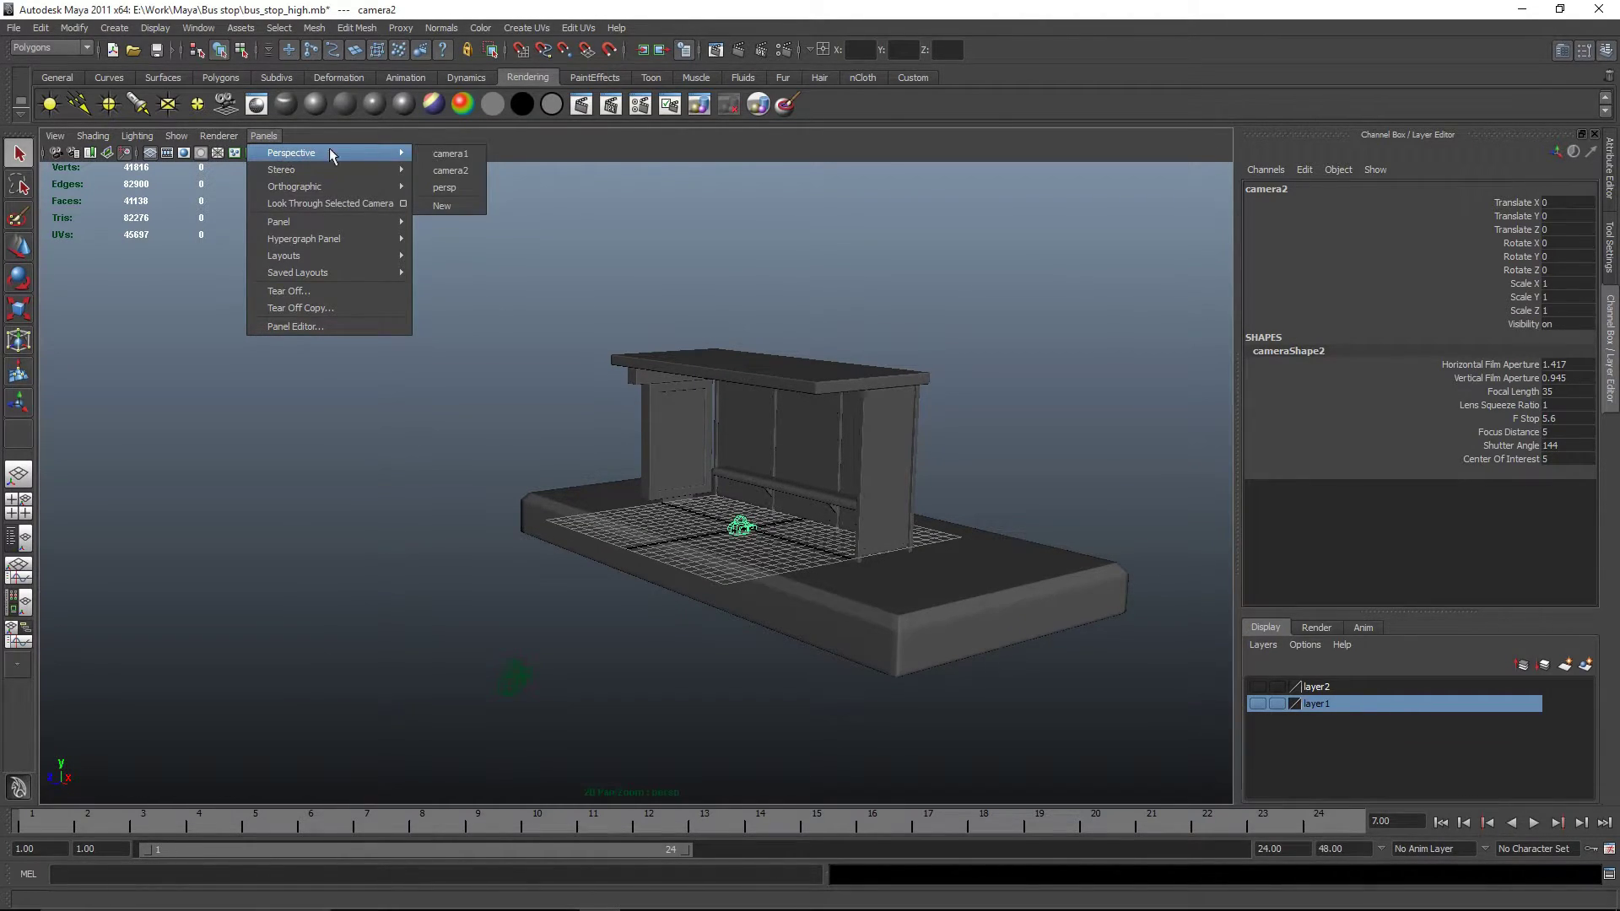
pyautogui.click(454, 169)
# Frame the whole bus stop in a low three-quarter camera view, at about X 32, Y 4.6, Z 38, rotated about 39° around Y.
pyautogui.scroll(-10, 778, 423)
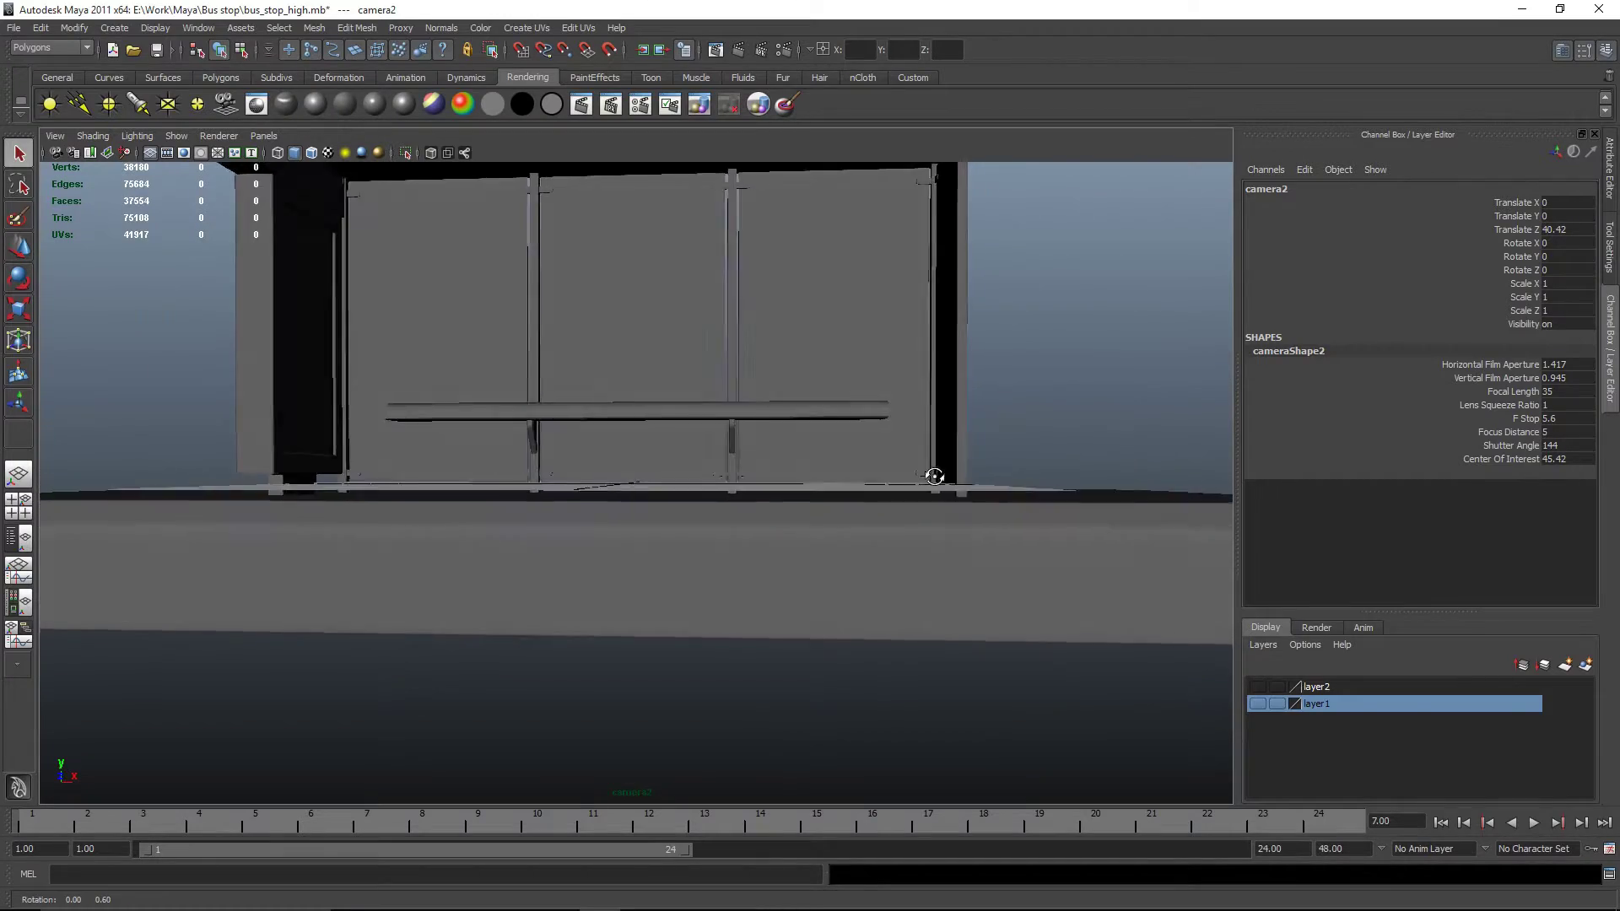
pyautogui.keyDown('alt'); pyautogui.moveTo(934, 477); pyautogui.dragTo(858, 489); pyautogui.keyUp('alt')
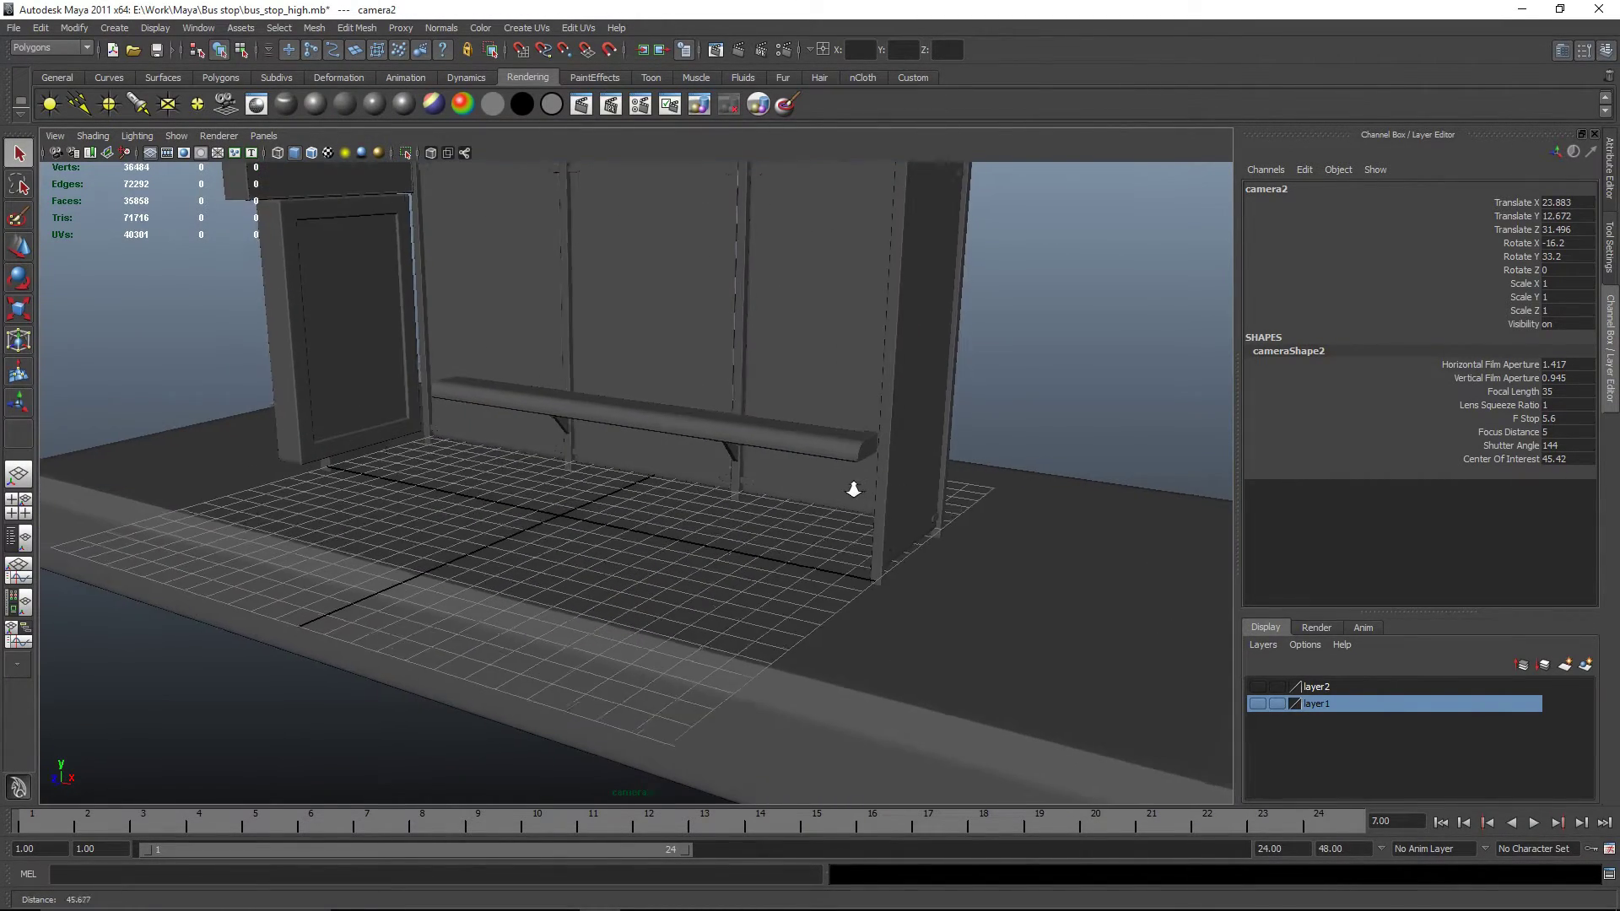
pyautogui.scroll(-3, 857, 489)
pyautogui.moveTo(723, 517)
pyautogui.keyDown('alt'); pyautogui.mouseDown()
pyautogui.moveTo(695, 513)
pyautogui.moveTo(770, 517)
pyautogui.moveTo(715, 516)
pyautogui.moveTo(719, 548)
pyautogui.moveTo(706, 505)
pyautogui.moveTo(741, 514)
pyautogui.moveTo(728, 503)
pyautogui.moveTo(748, 539)
pyautogui.moveTo(731, 537)
pyautogui.mouseUp(); pyautogui.keyUp('alt')
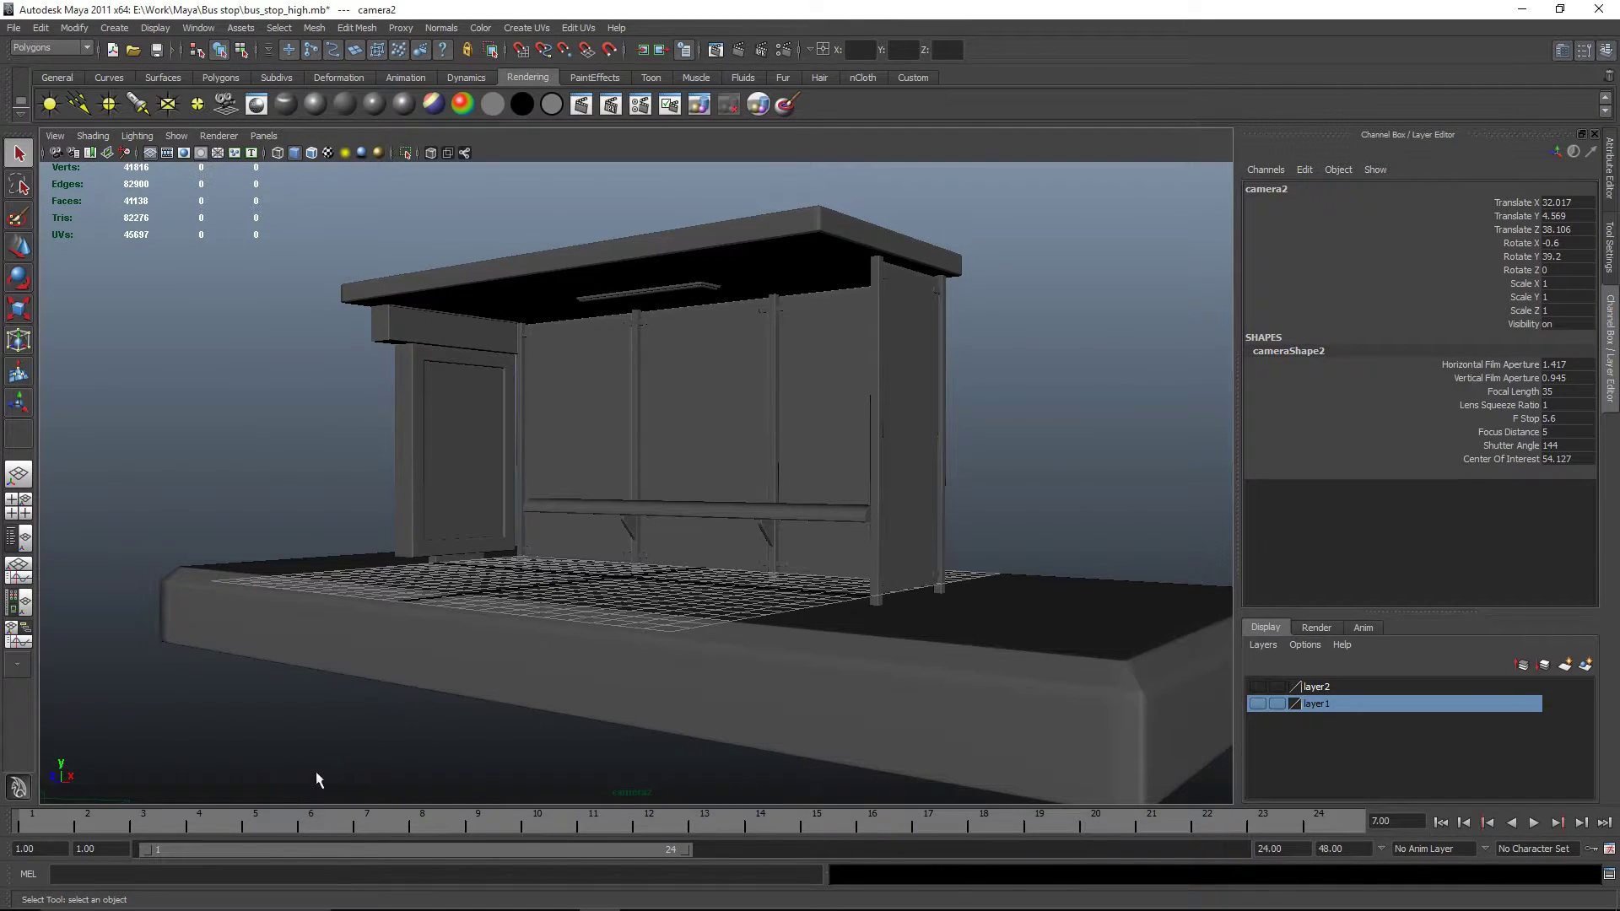
# Switch the viewport back to persp and check where the new camera sits around the bus stop.
pyautogui.click(263, 135)
pyautogui.moveTo(337, 153)
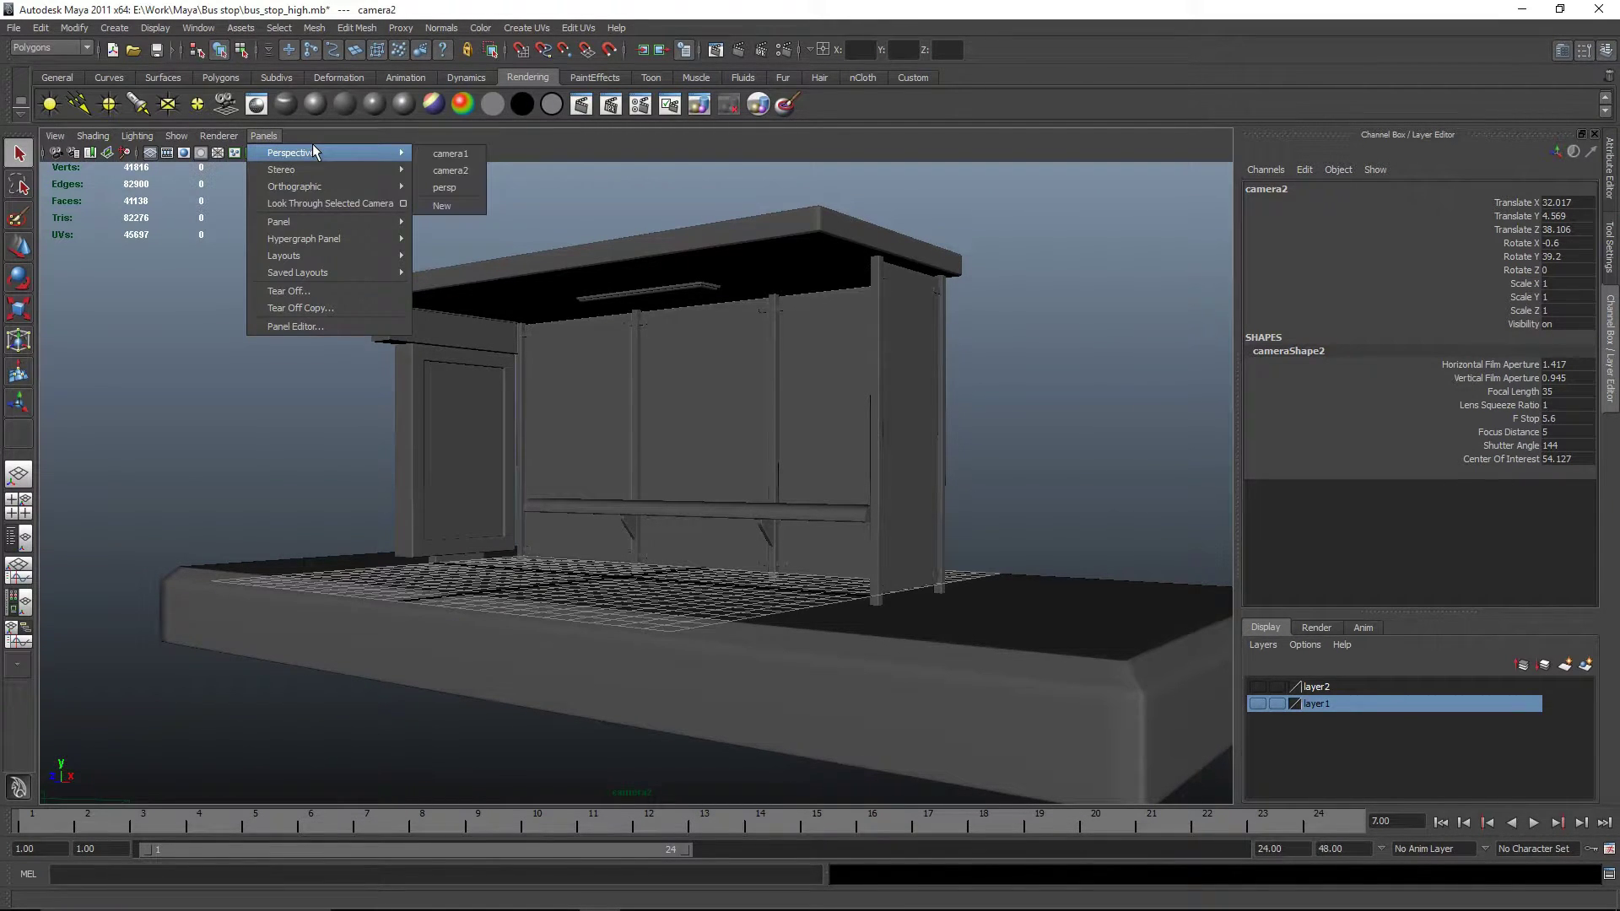
pyautogui.click(444, 187)
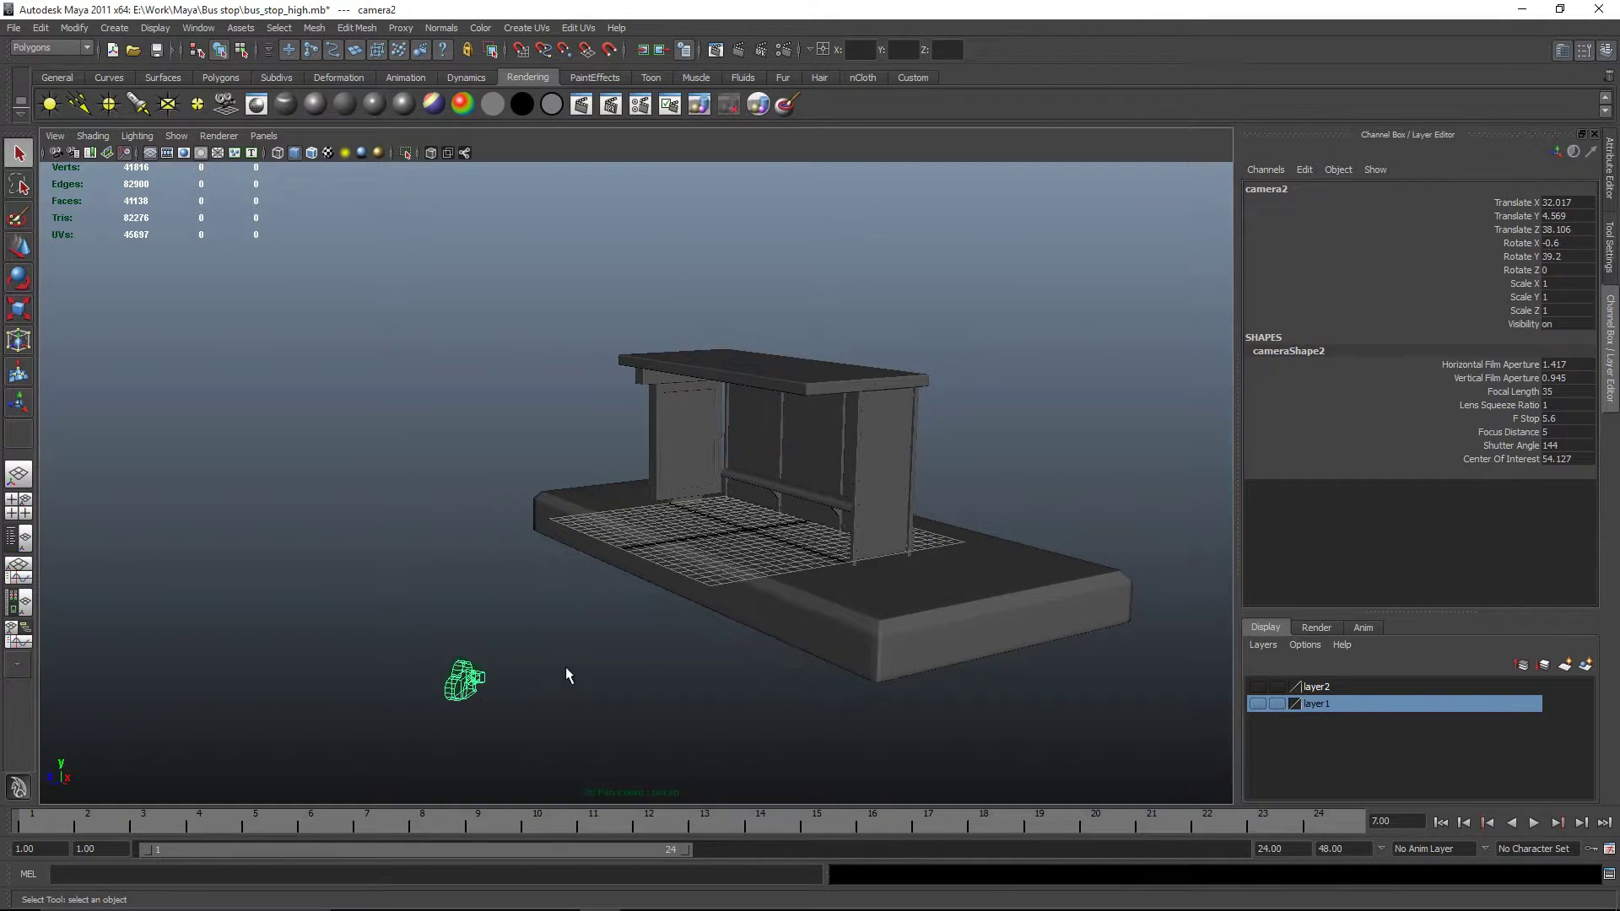
pyautogui.keyDown('alt'); pyautogui.moveTo(558, 673); pyautogui.dragTo(688, 684); pyautogui.keyUp('alt')
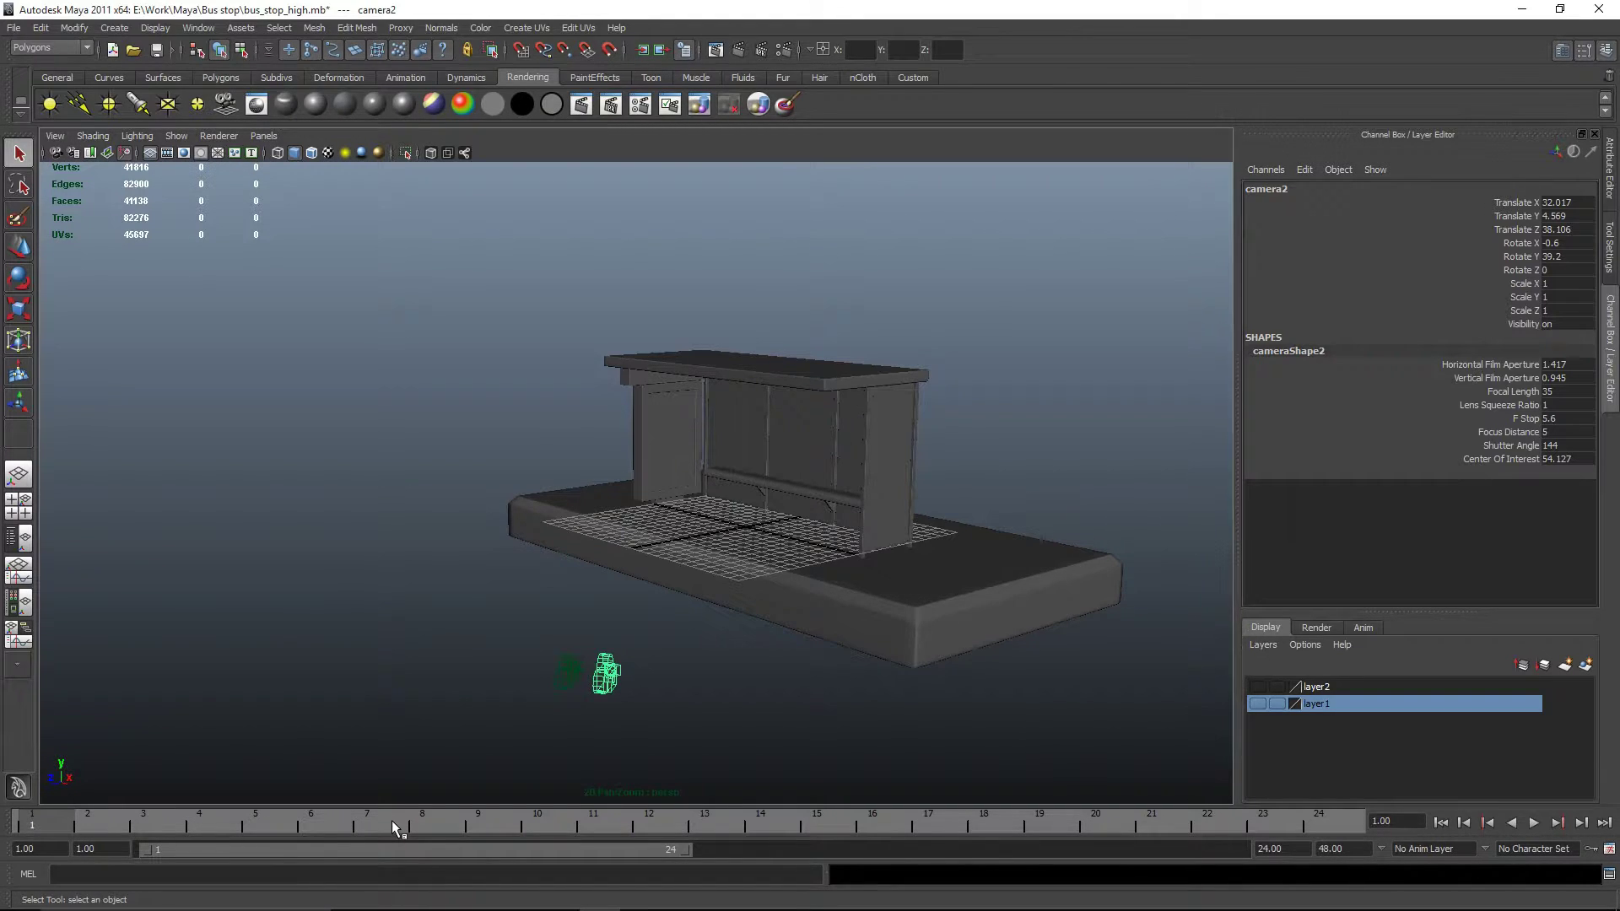
# Key the new camera's transform at frame 1, look through it, orbit off the framing and go to frame 6 to restore the keyed view.
pyautogui.press('s')
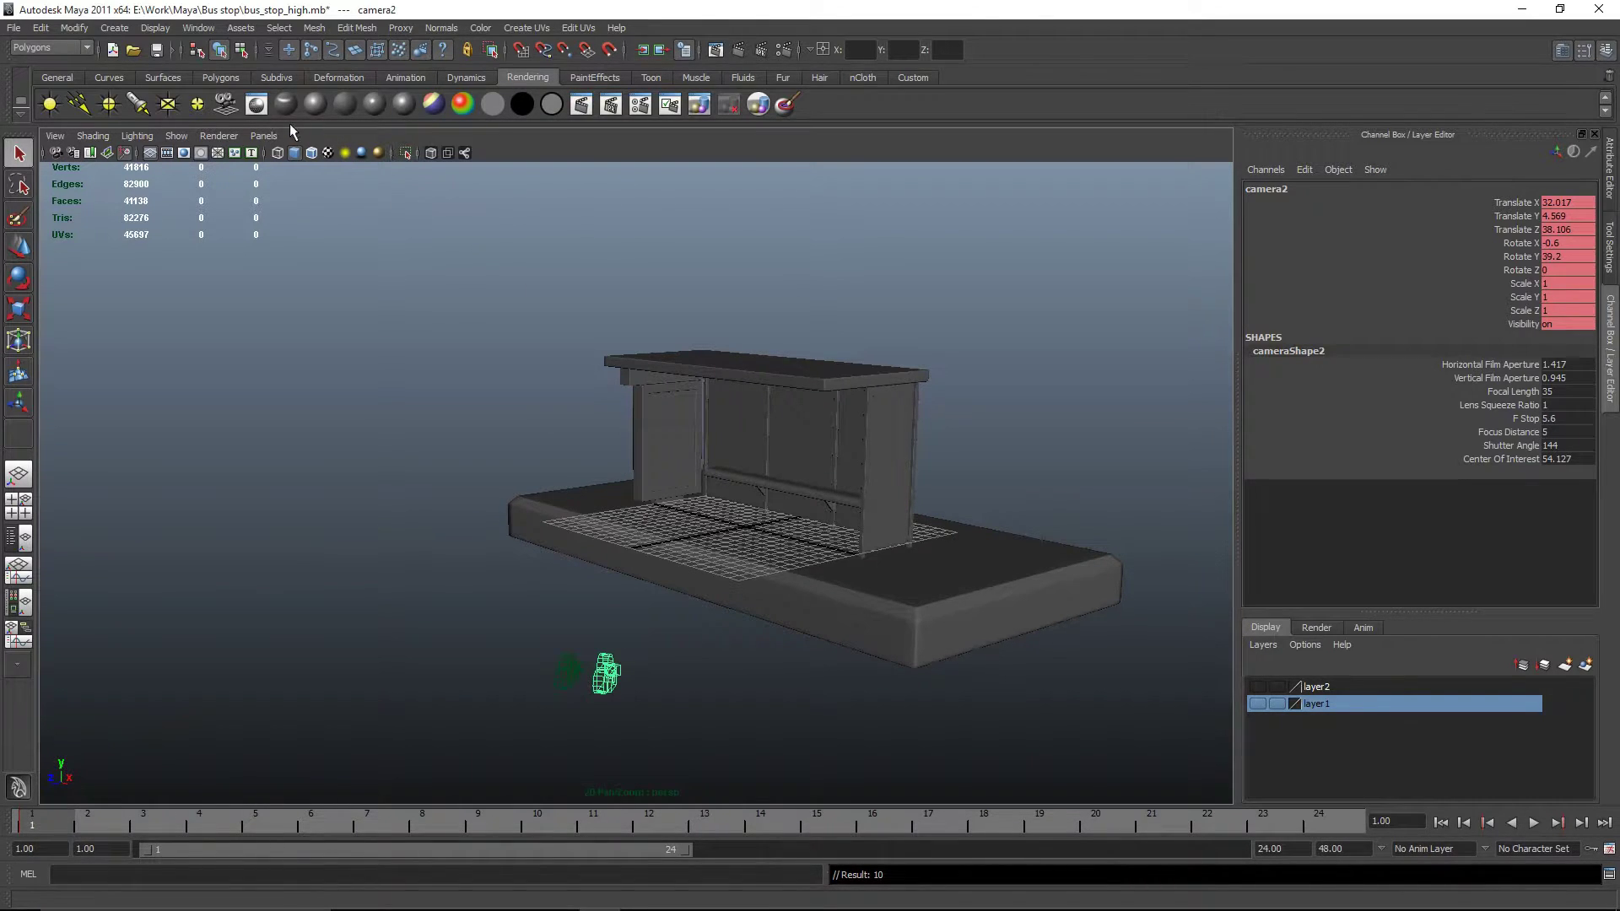
pyautogui.click(264, 135)
pyautogui.moveTo(317, 153)
pyautogui.click(468, 171)
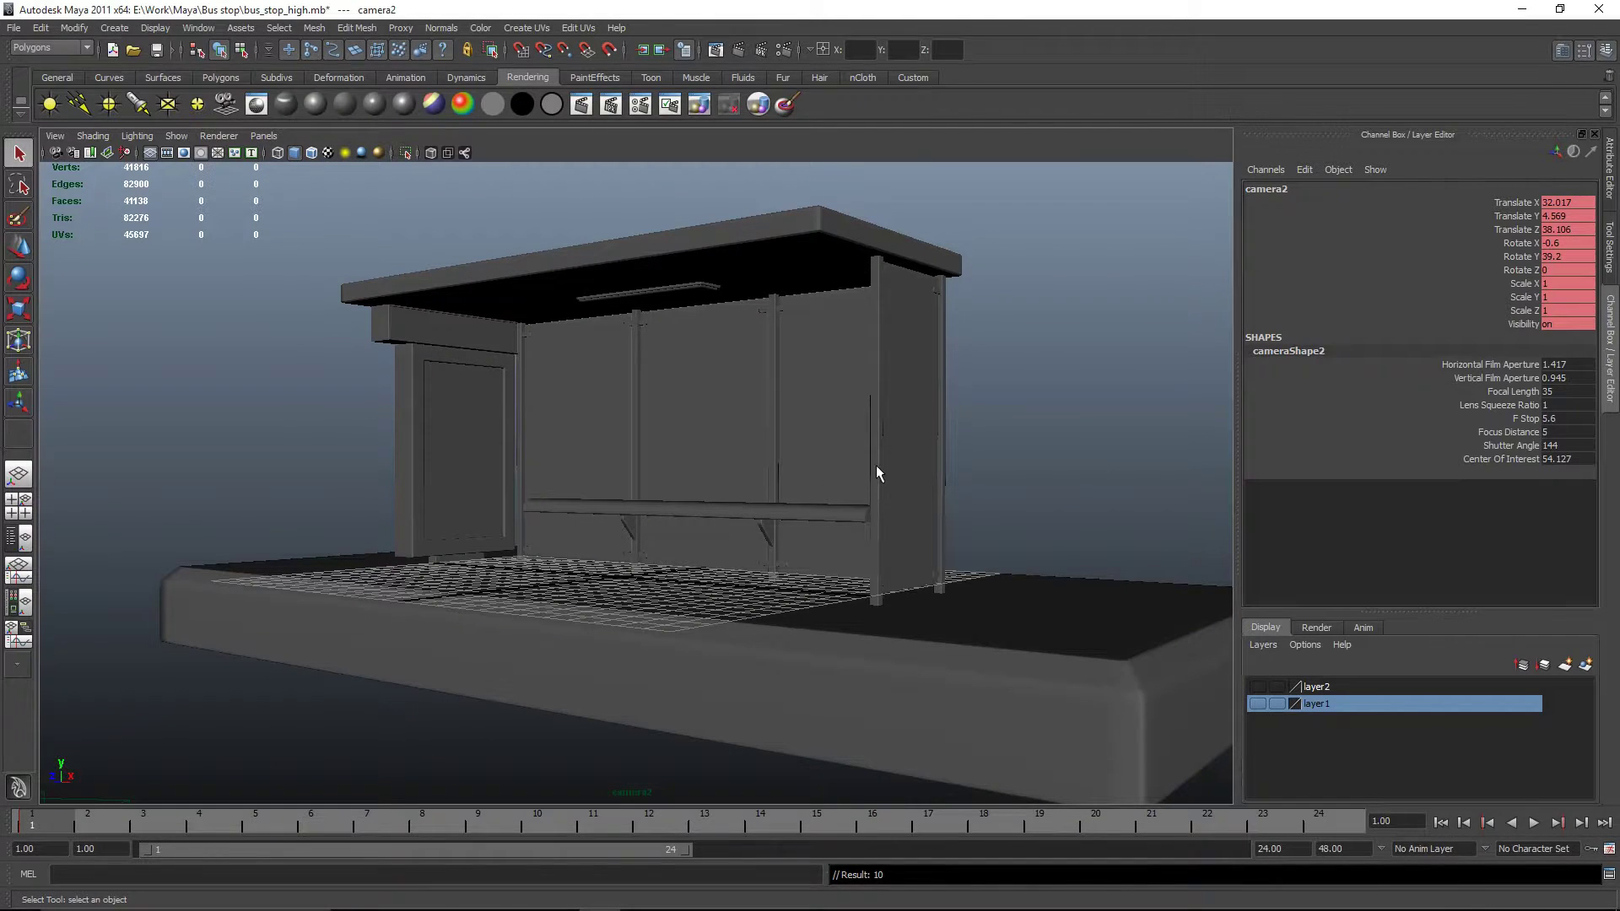
pyautogui.keyDown('alt'); pyautogui.moveTo(970, 459); pyautogui.dragTo(1030, 491); pyautogui.keyUp('alt')
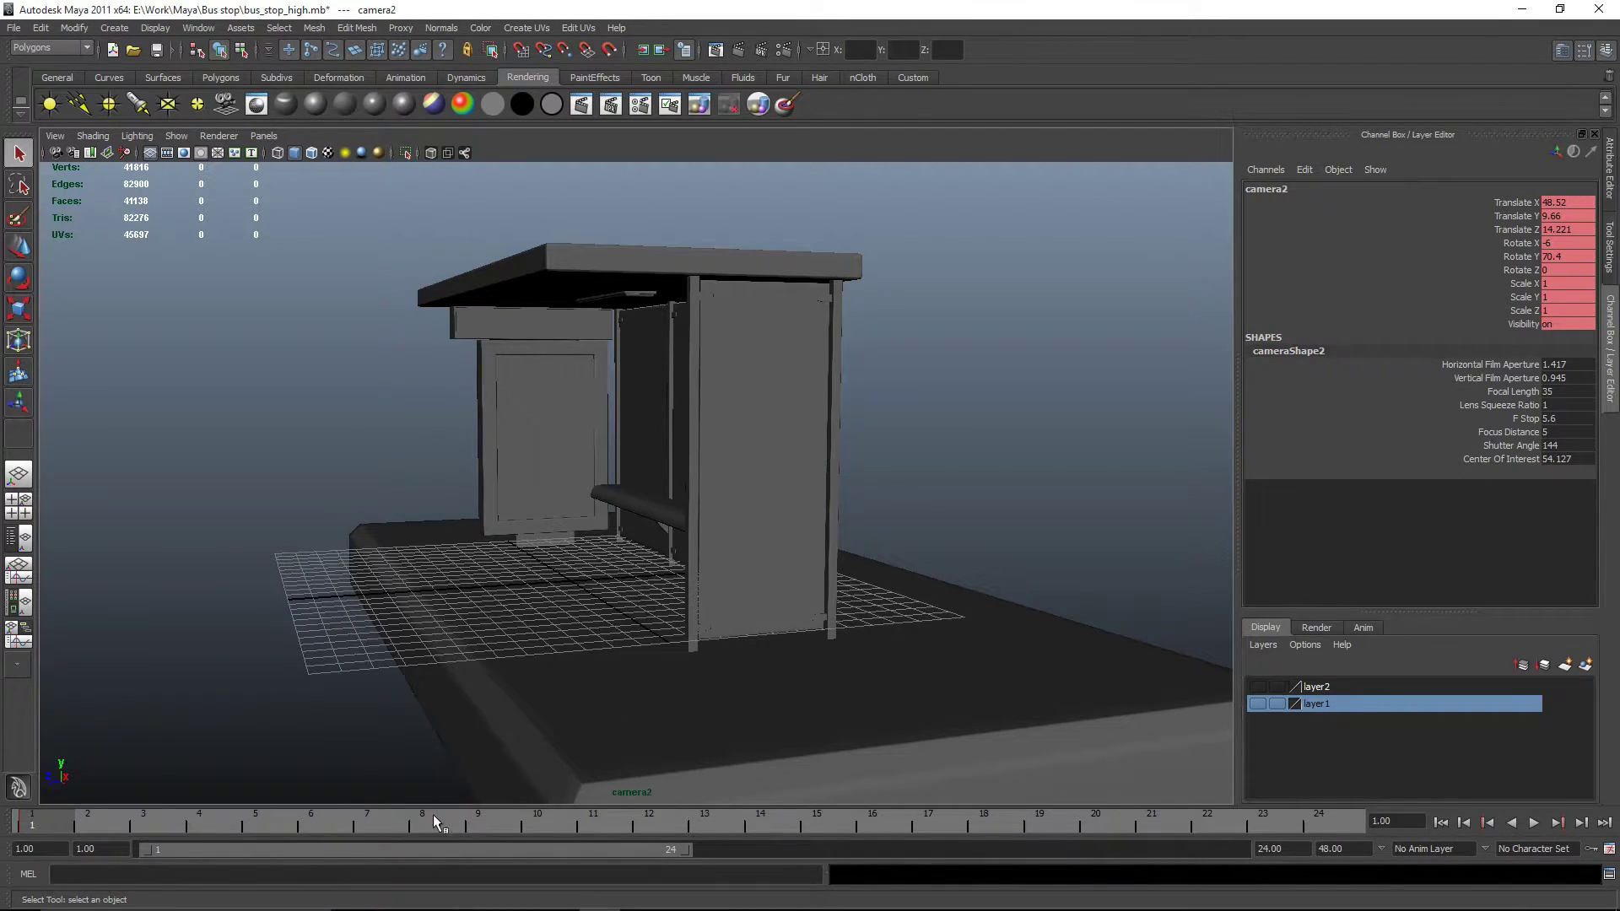
pyautogui.click(311, 823)
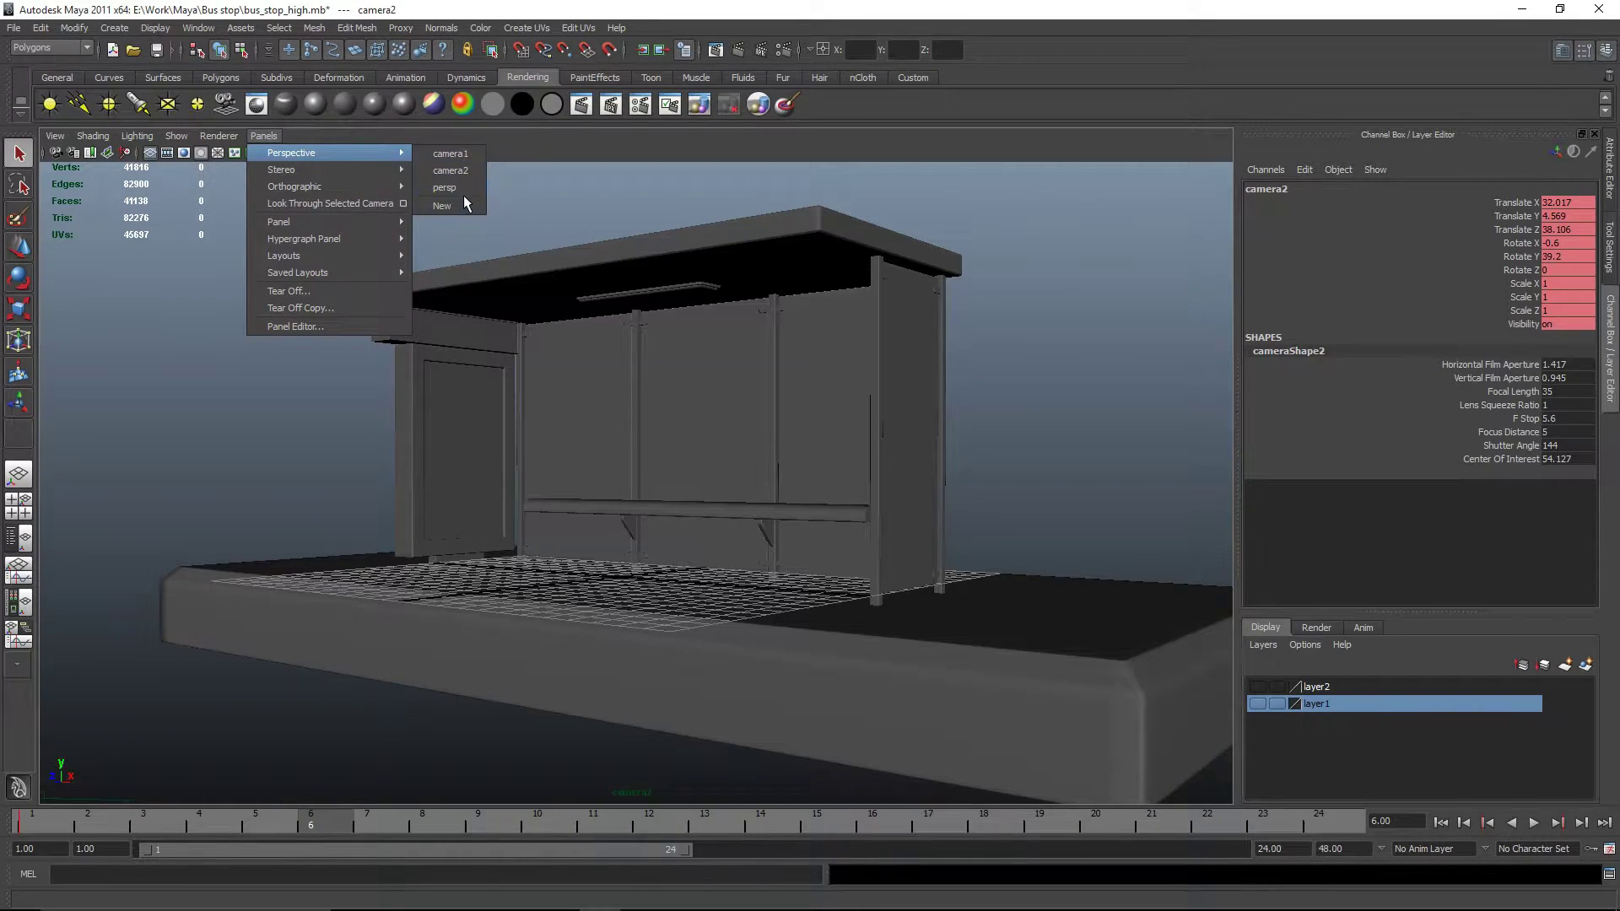
# Return to the persp view and delete the newly created second camera.
pyautogui.click(463, 203)
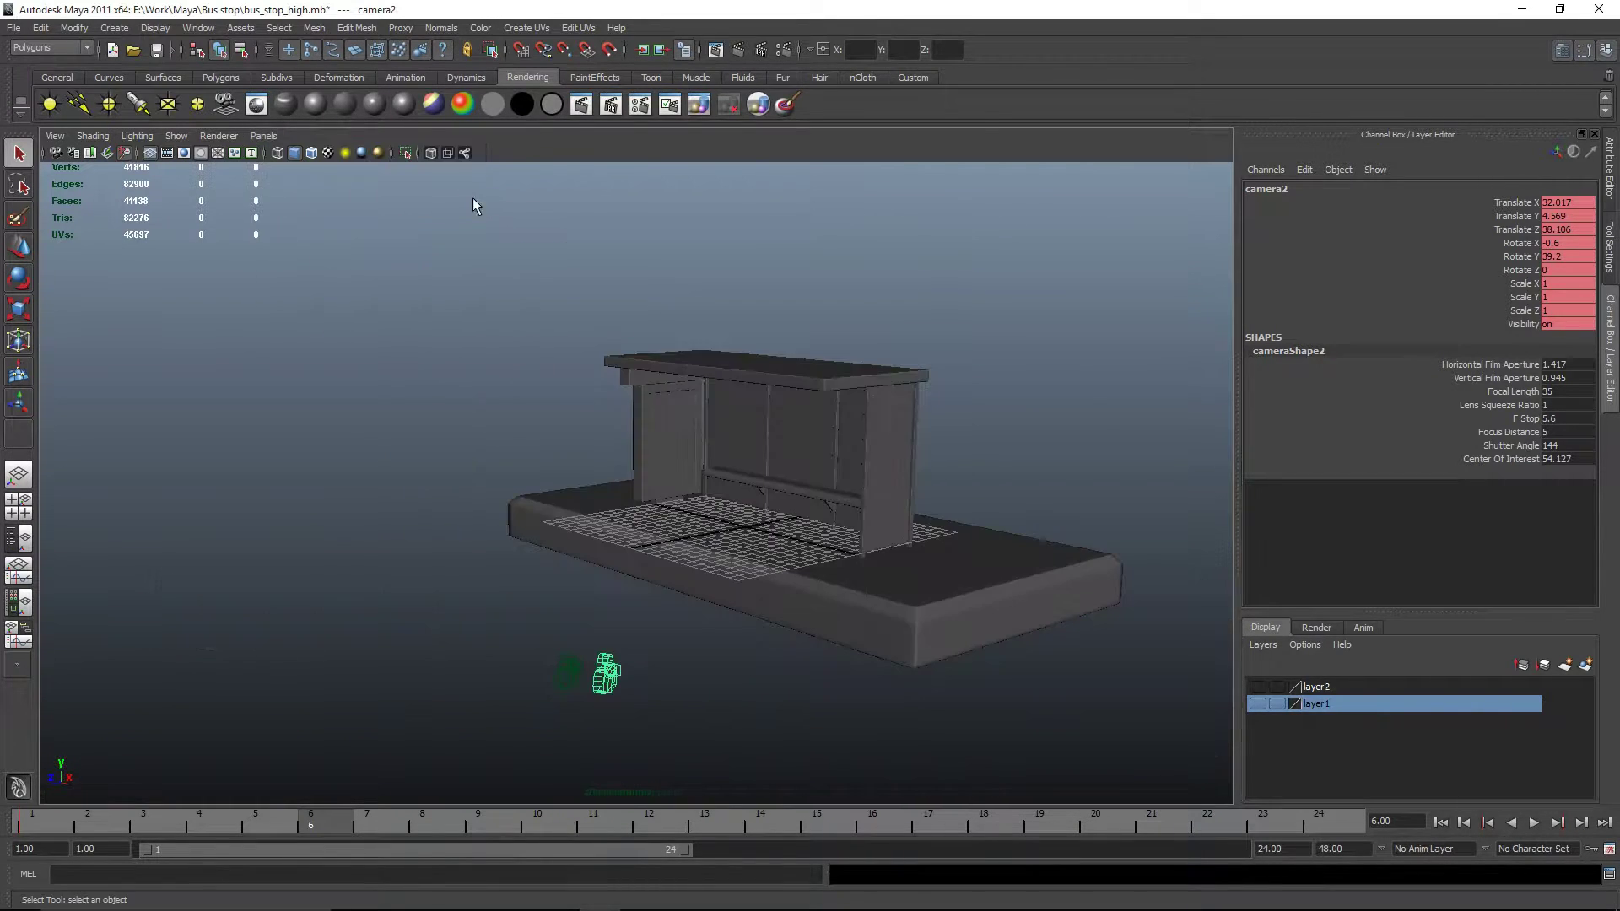
pyautogui.click(635, 577)
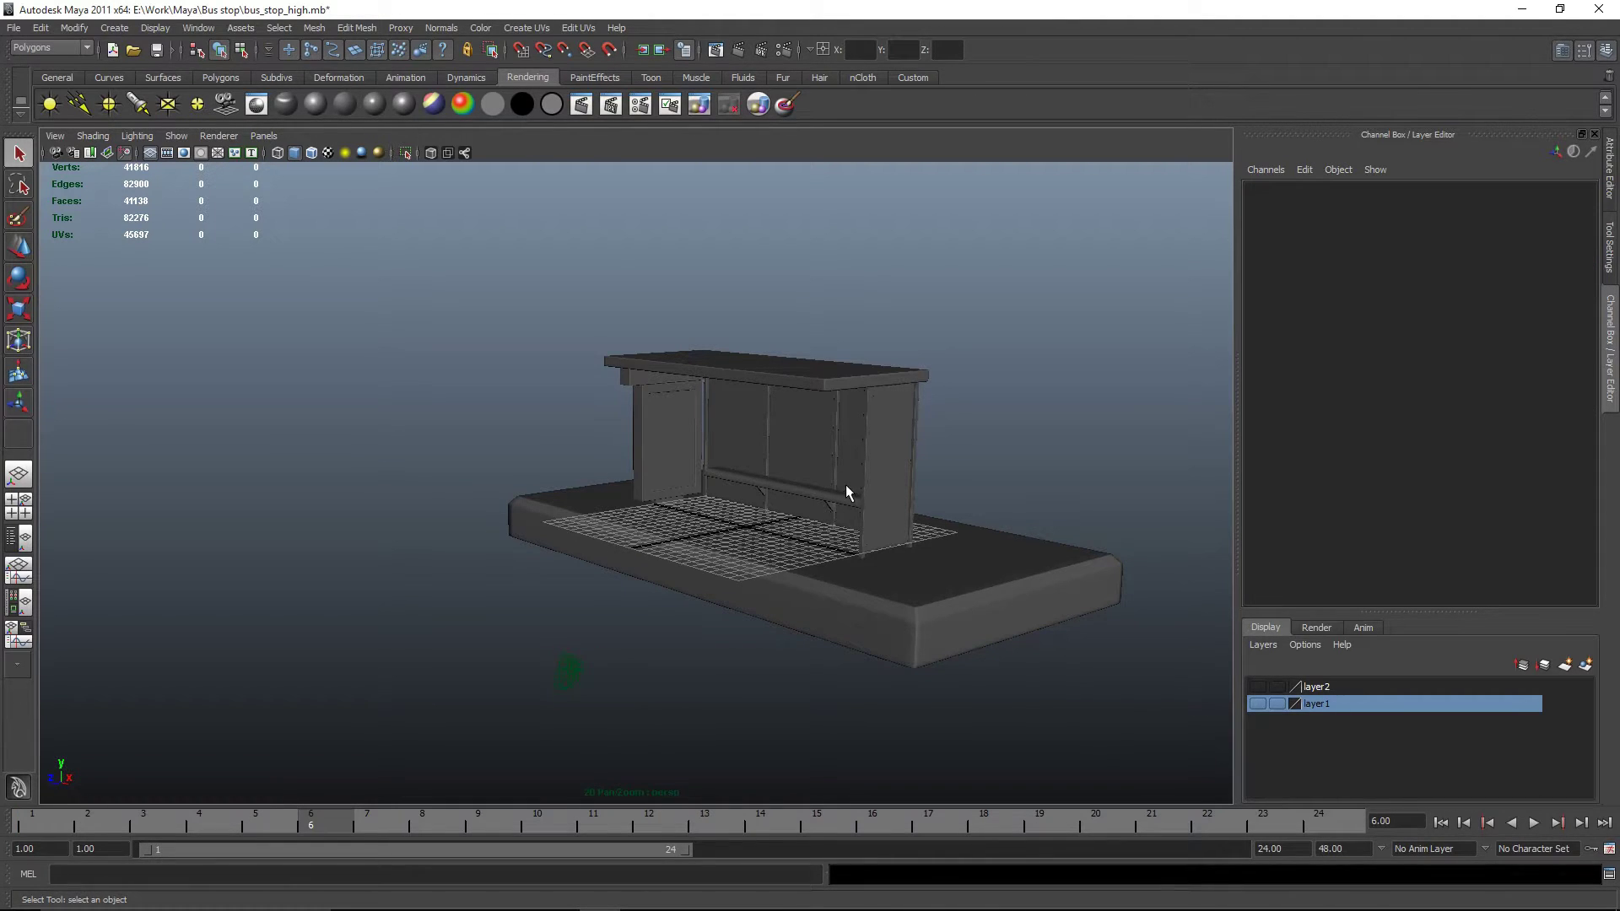
pyautogui.keyDown('alt'); pyautogui.moveTo(968, 422); pyautogui.dragTo(888, 434); pyautogui.keyUp('alt')
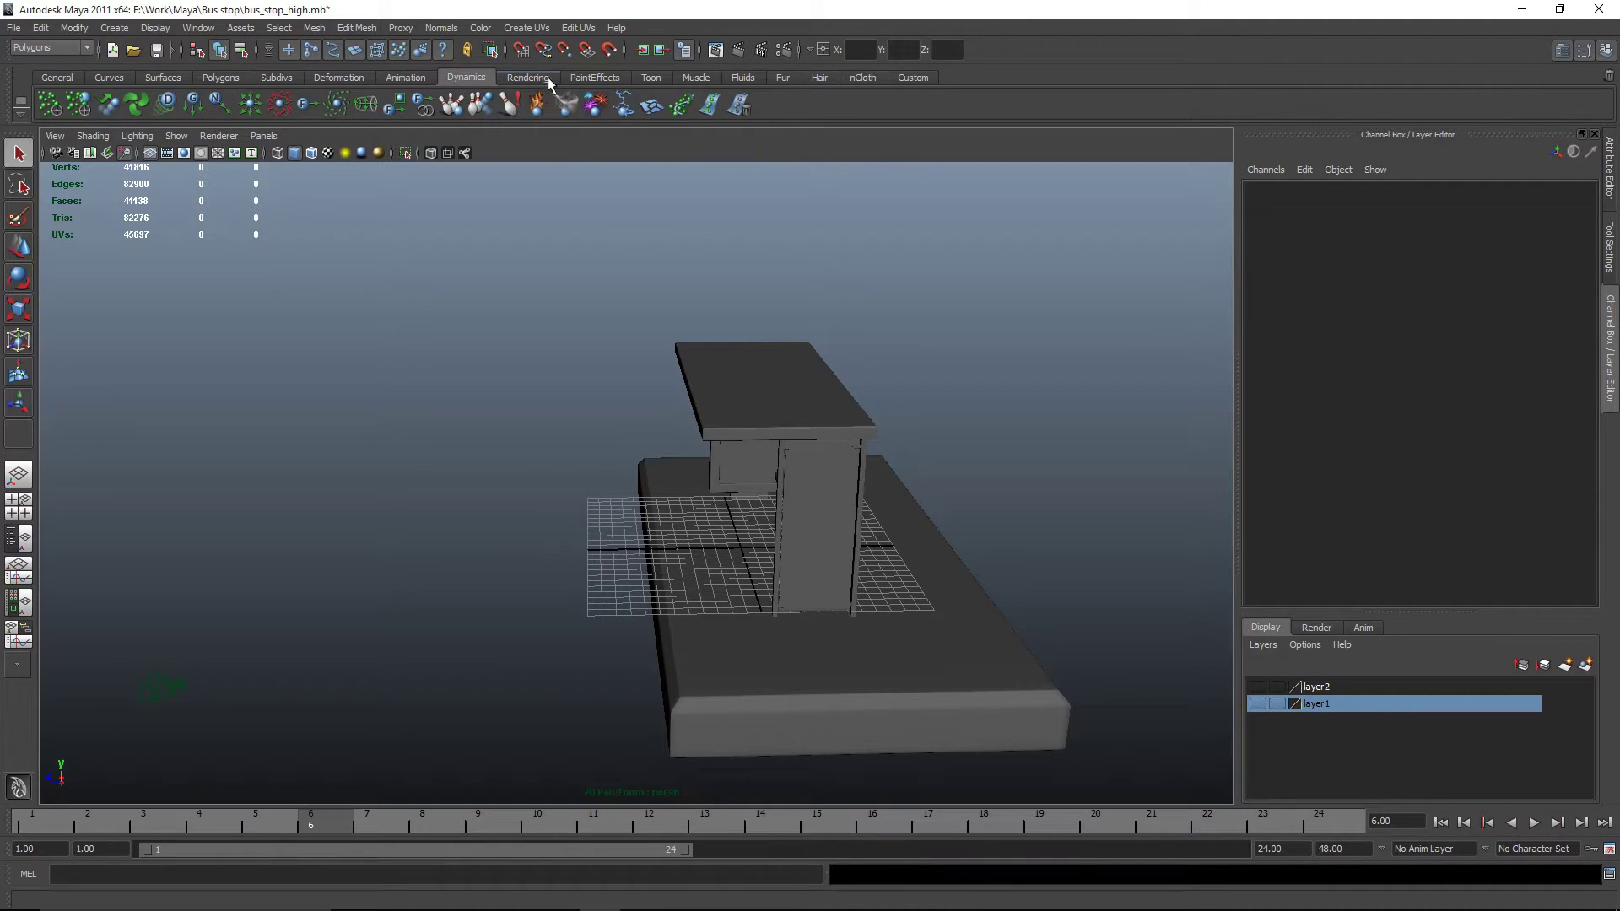
# Draw a polygon plane about 106 by 74 units around the bus stop as the ground.
pyautogui.click(218, 77)
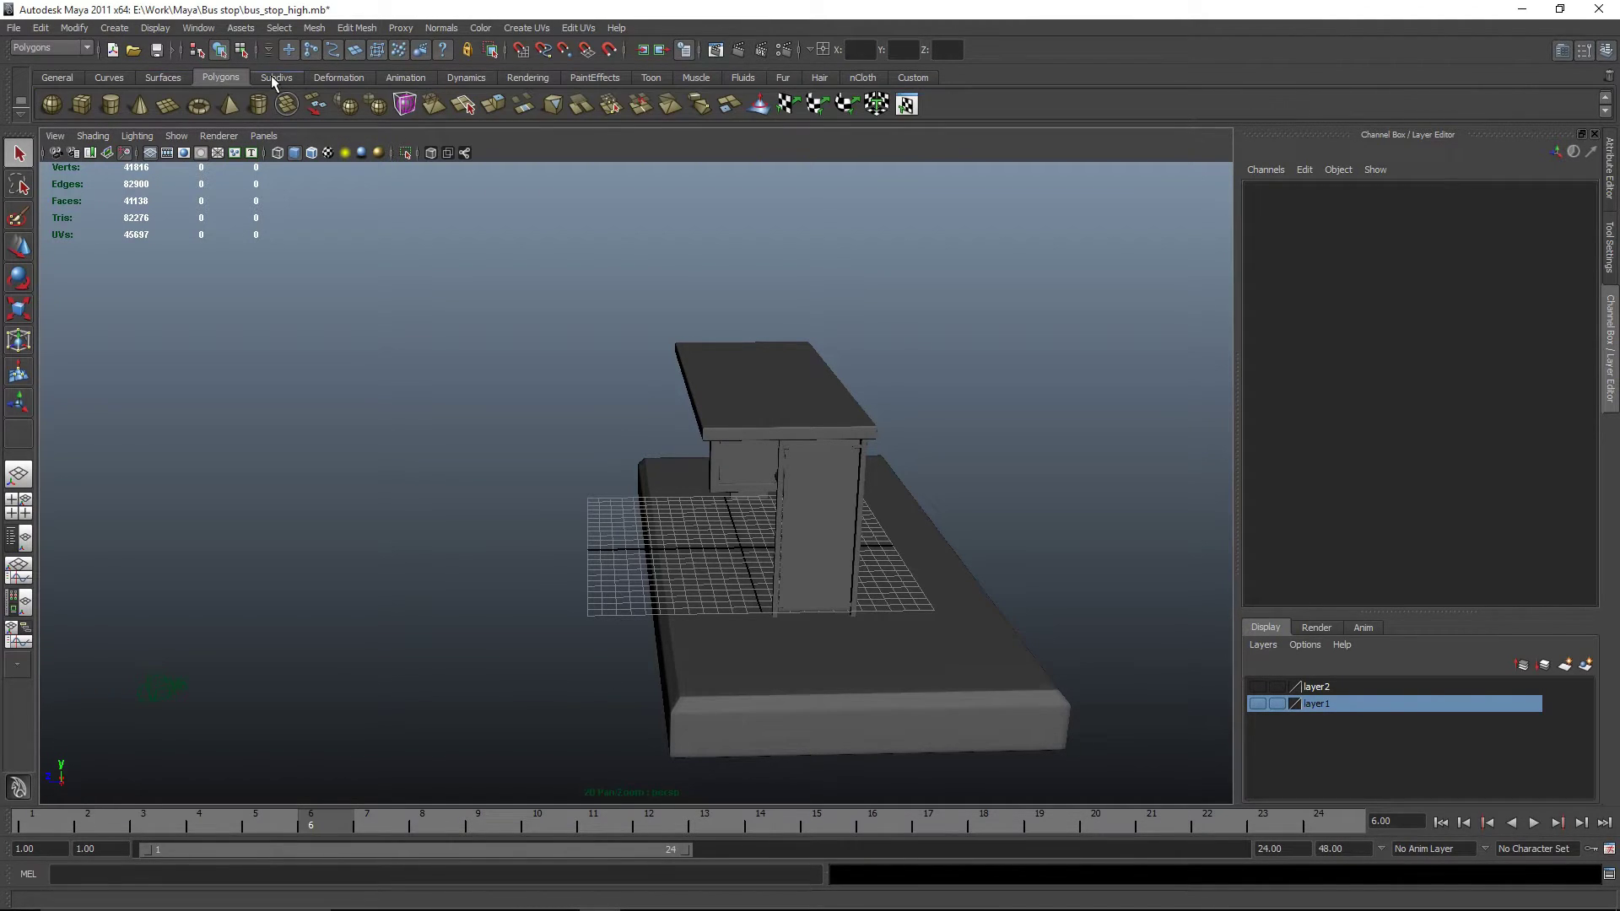
pyautogui.click(172, 109)
pyautogui.scroll(-5, 654, 397)
pyautogui.keyDown('alt'); pyautogui.moveTo(840, 456); pyautogui.dragTo(704, 394); pyautogui.keyUp('alt')
pyautogui.moveTo(468, 373); pyautogui.dragTo(900, 506)
# Lower the ground plane beneath the bus stop's base, to about Y -2.28.
pyautogui.press('w')
pyautogui.moveTo(709, 408); pyautogui.dragTo(716, 433)
pyautogui.keyDown('alt'); pyautogui.moveTo(829, 448); pyautogui.dragTo(904, 455); pyautogui.keyUp('alt')
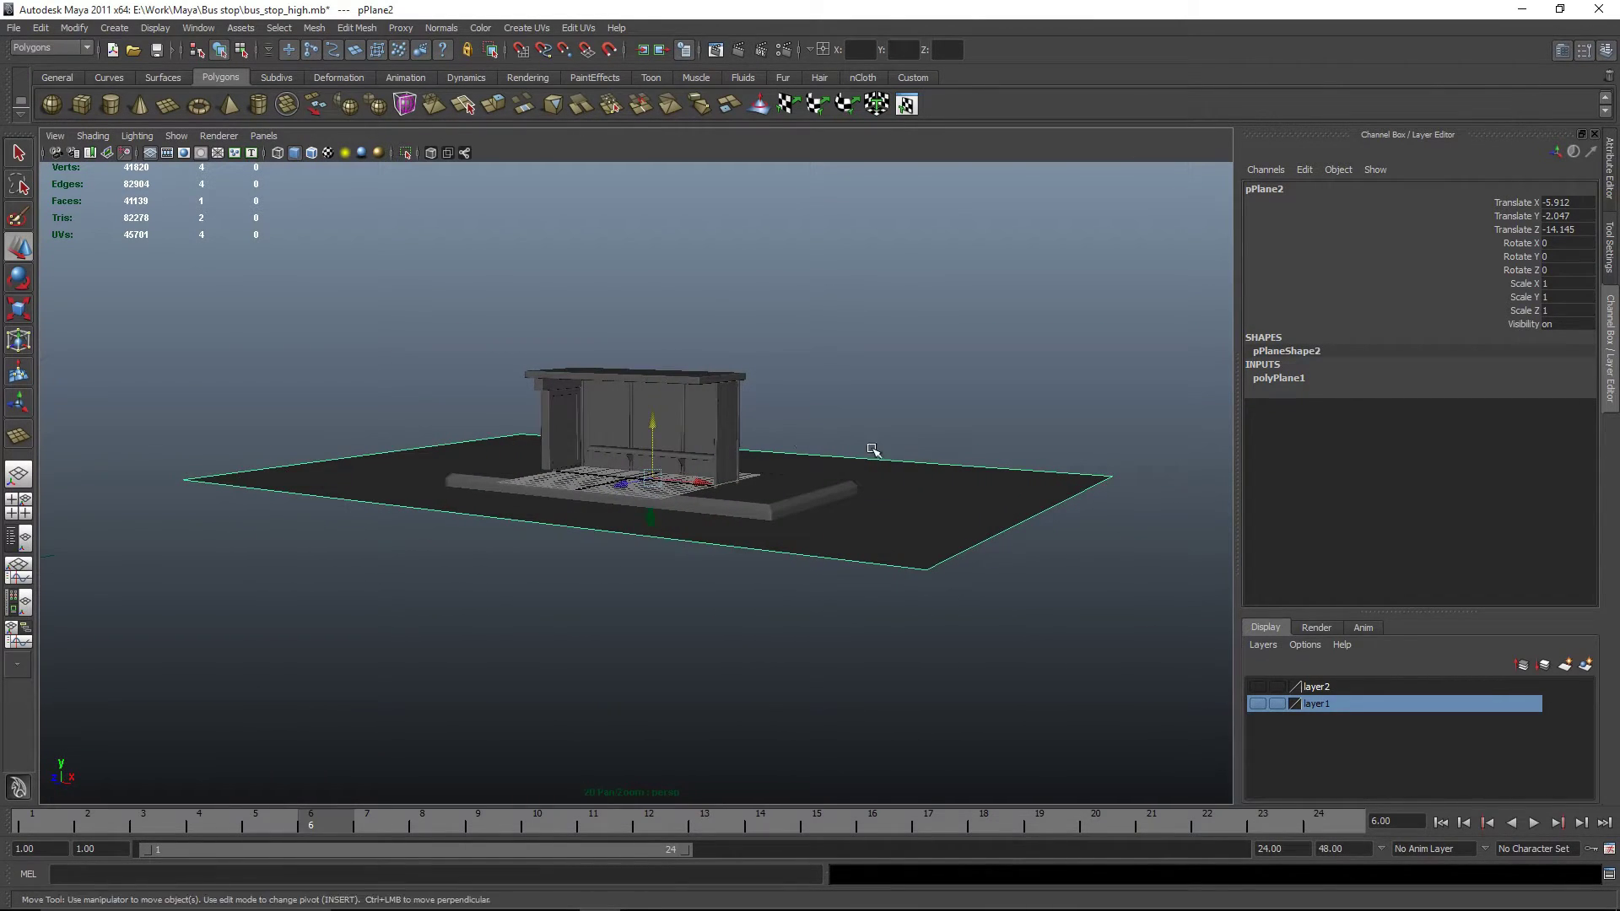
pyautogui.moveTo(656, 421); pyautogui.dragTo(657, 425)
pyautogui.keyDown('alt'); pyautogui.moveTo(1002, 393); pyautogui.dragTo(766, 473); pyautogui.keyUp('alt')
# Set the plane's height subdivisions to 10.
pyautogui.moveTo(753, 473); pyautogui.dragTo(822, 450, button='right')
pyautogui.click(1306, 379)
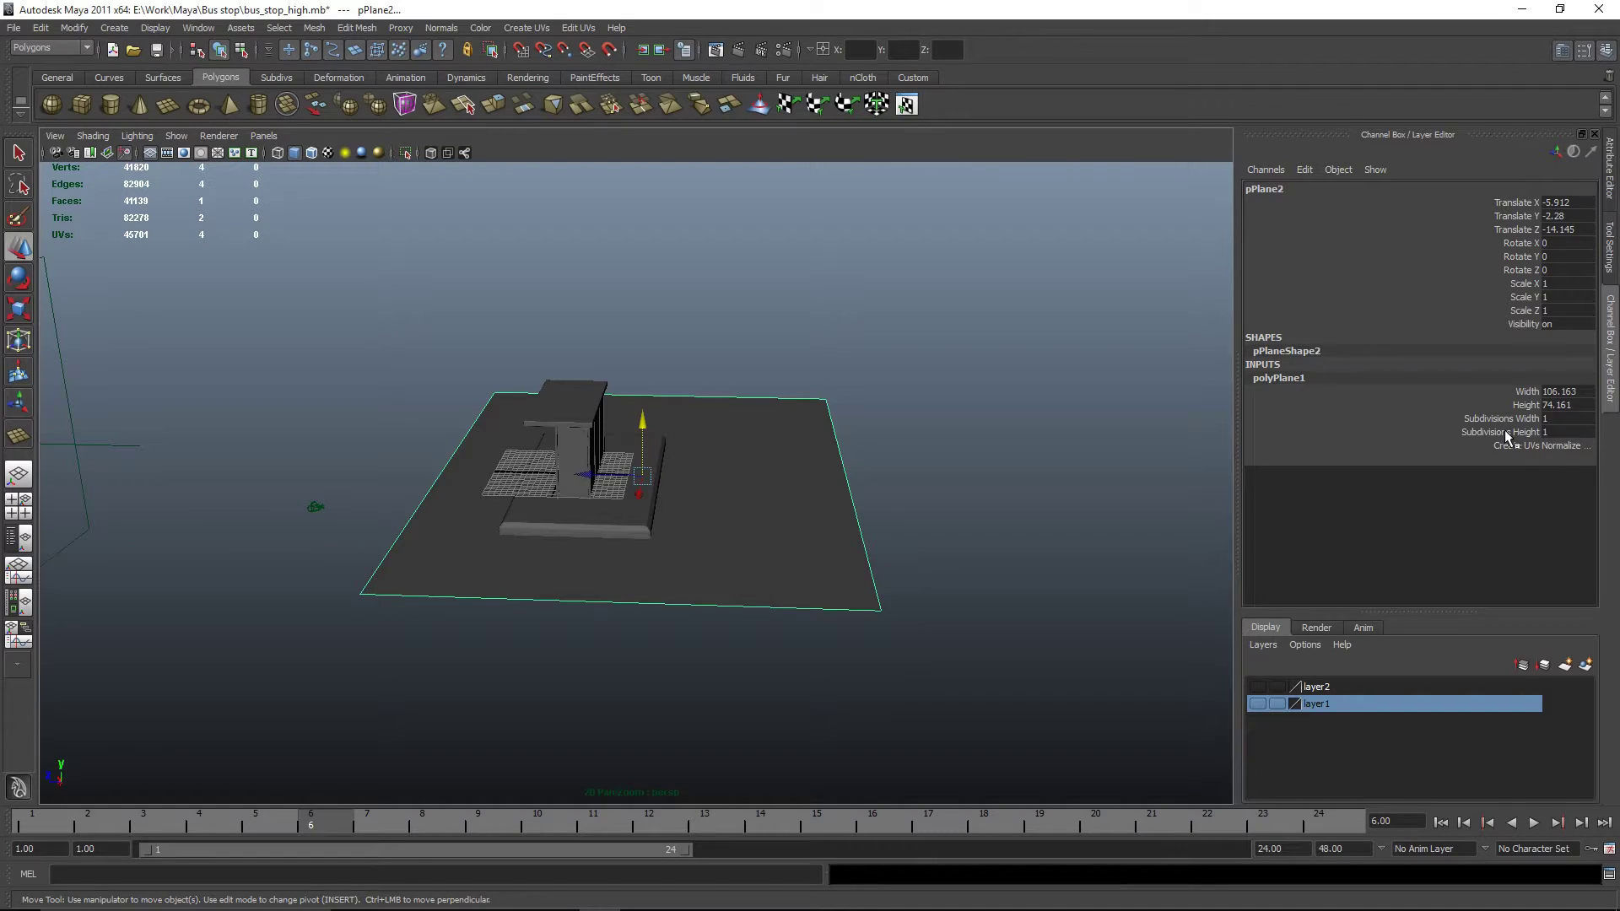
pyautogui.click(1585, 433)
pyautogui.press('Return')
# Select the plane's edge behind the bus stop and enable soft selection with a falloff radius of about 38.76.
pyautogui.moveTo(781, 474); pyautogui.dragTo(776, 440, button='right')
pyautogui.click(849, 487)
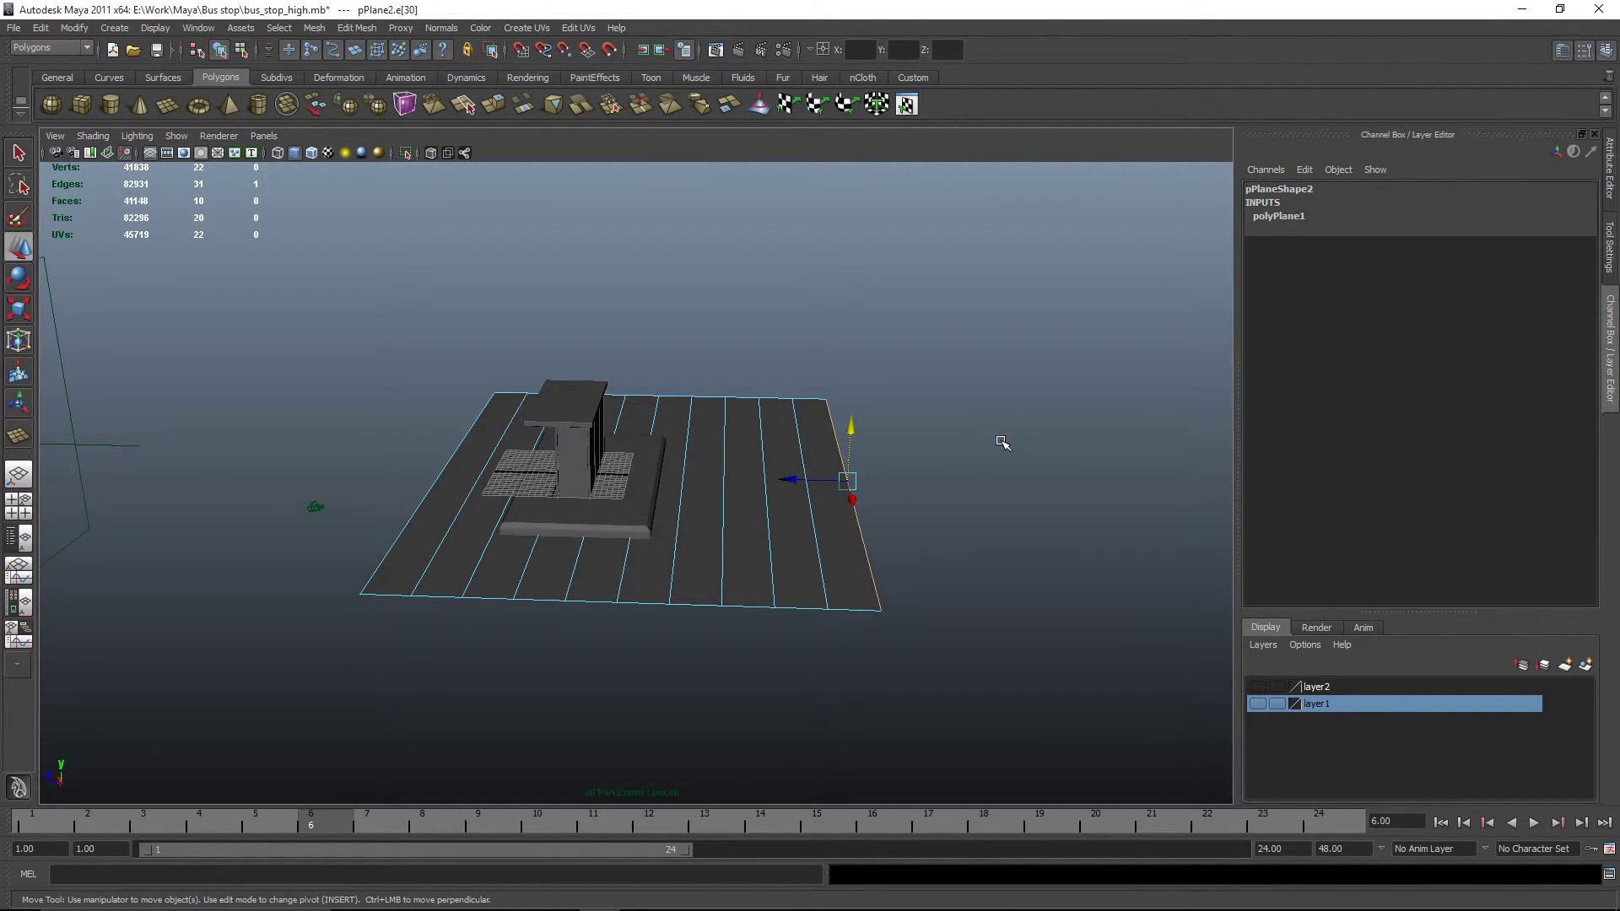
pyautogui.press('b')
pyautogui.moveTo(962, 535)
pyautogui.keyDown('alt'); pyautogui.mouseDown()
pyautogui.moveTo(889, 517)
pyautogui.moveTo(954, 524)
pyautogui.mouseUp(); pyautogui.keyUp('alt')
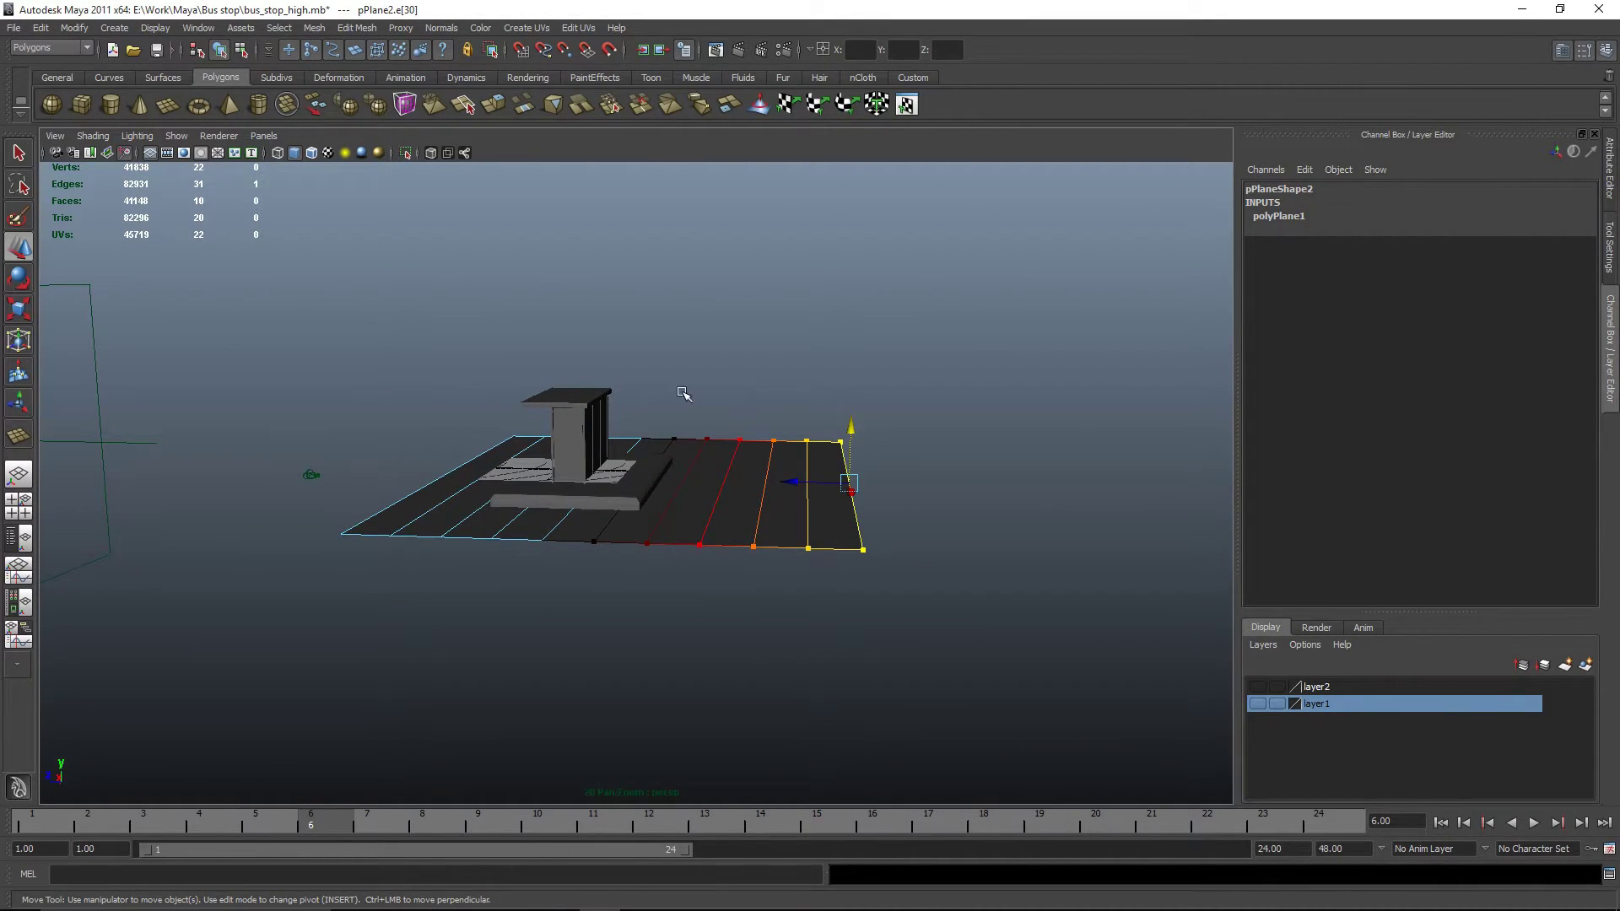
pyautogui.click(1614, 267)
pyautogui.scroll(-5, 1492, 499)
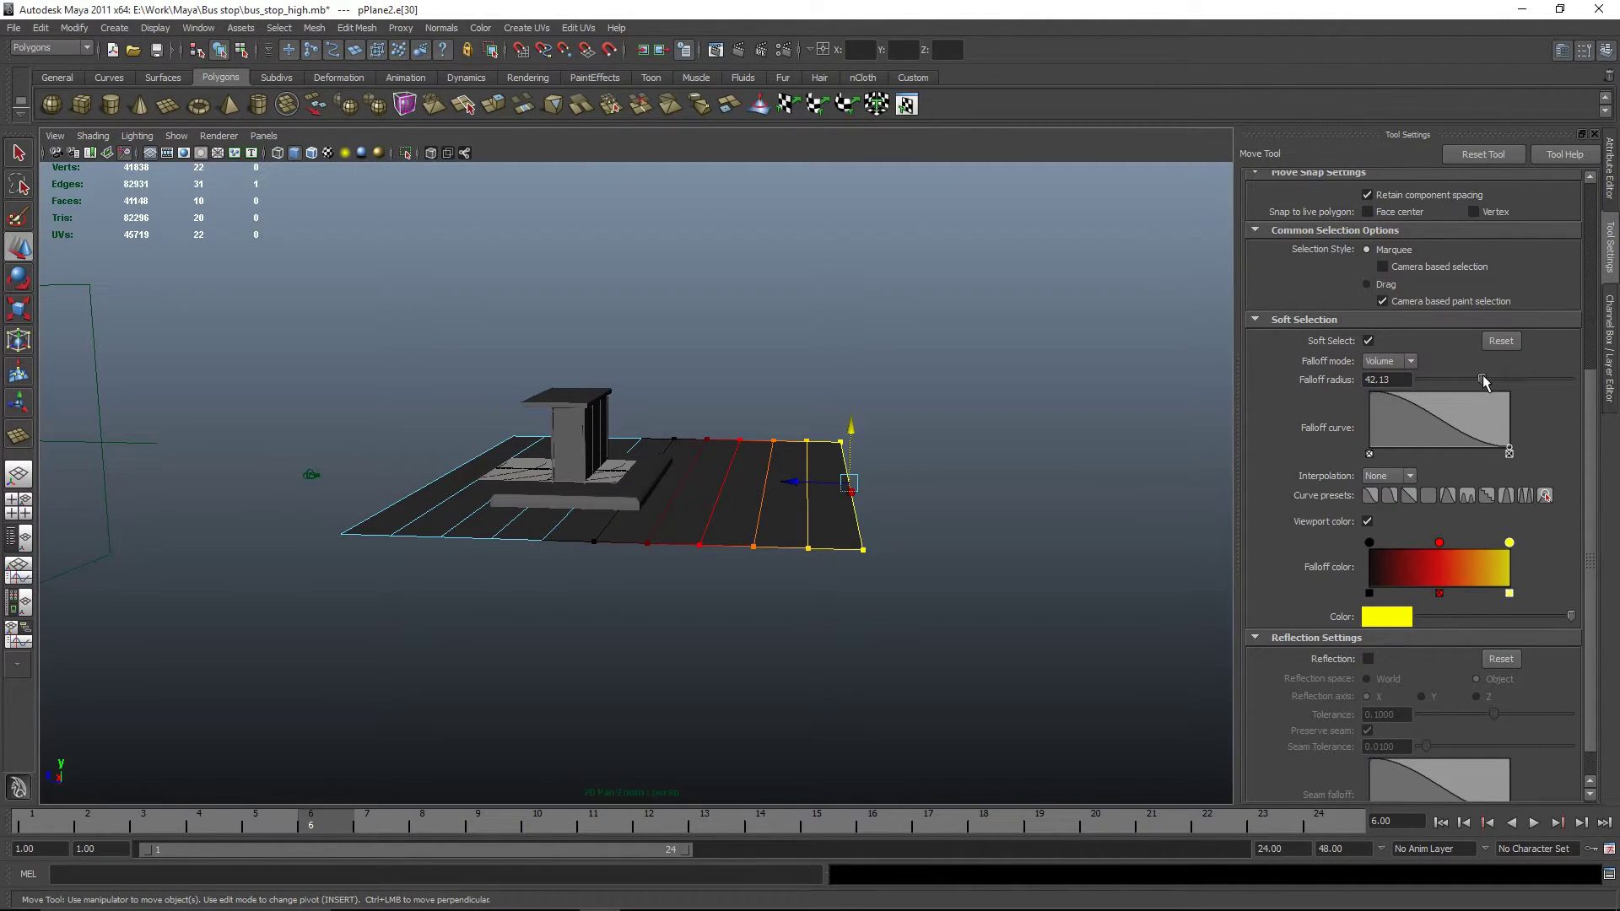
pyautogui.moveTo(1453, 385)
pyautogui.mouseDown()
pyautogui.moveTo(1419, 387)
pyautogui.moveTo(1463, 385)
pyautogui.mouseUp()
pyautogui.keyDown('alt'); pyautogui.moveTo(612, 542); pyautogui.dragTo(857, 495); pyautogui.keyUp('alt')
pyautogui.keyDown('alt'); pyautogui.moveTo(824, 554); pyautogui.dragTo(694, 440); pyautogui.keyUp('alt')
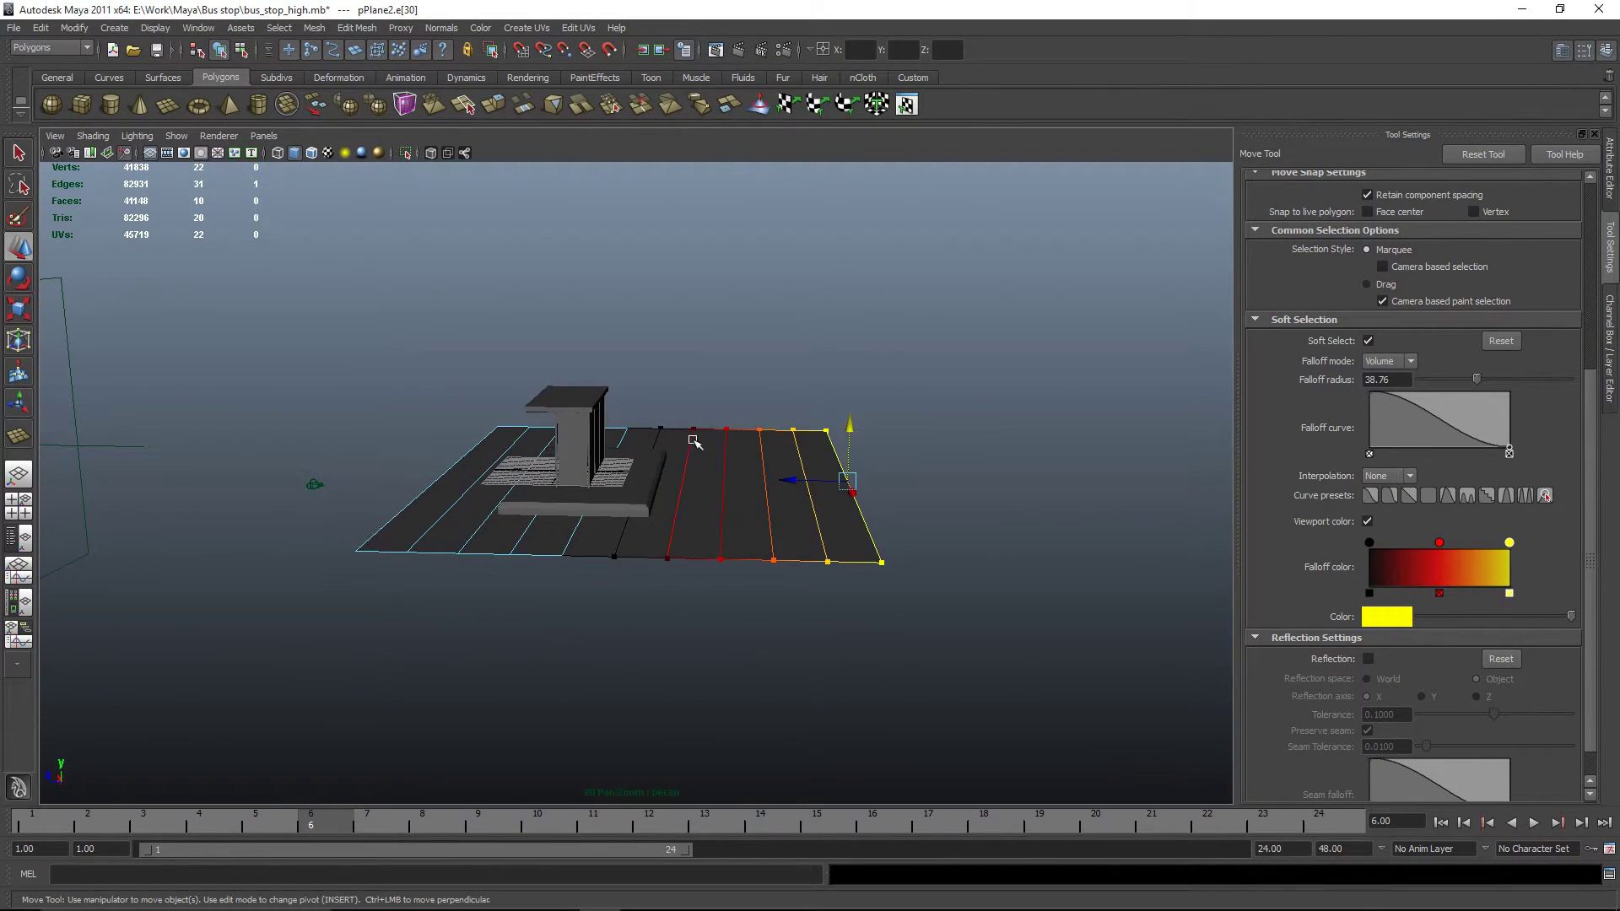
# Raise the soft-selected back edge high above the ground and rotate it to start a curved backdrop.
pyautogui.click(859, 409)
pyautogui.hotkey('ctrl', 'z')
pyautogui.moveTo(852, 426); pyautogui.dragTo(729, 219)
pyautogui.press('e')
pyautogui.keyDown('alt'); pyautogui.moveTo(1055, 393); pyautogui.dragTo(1037, 363); pyautogui.keyUp('alt')
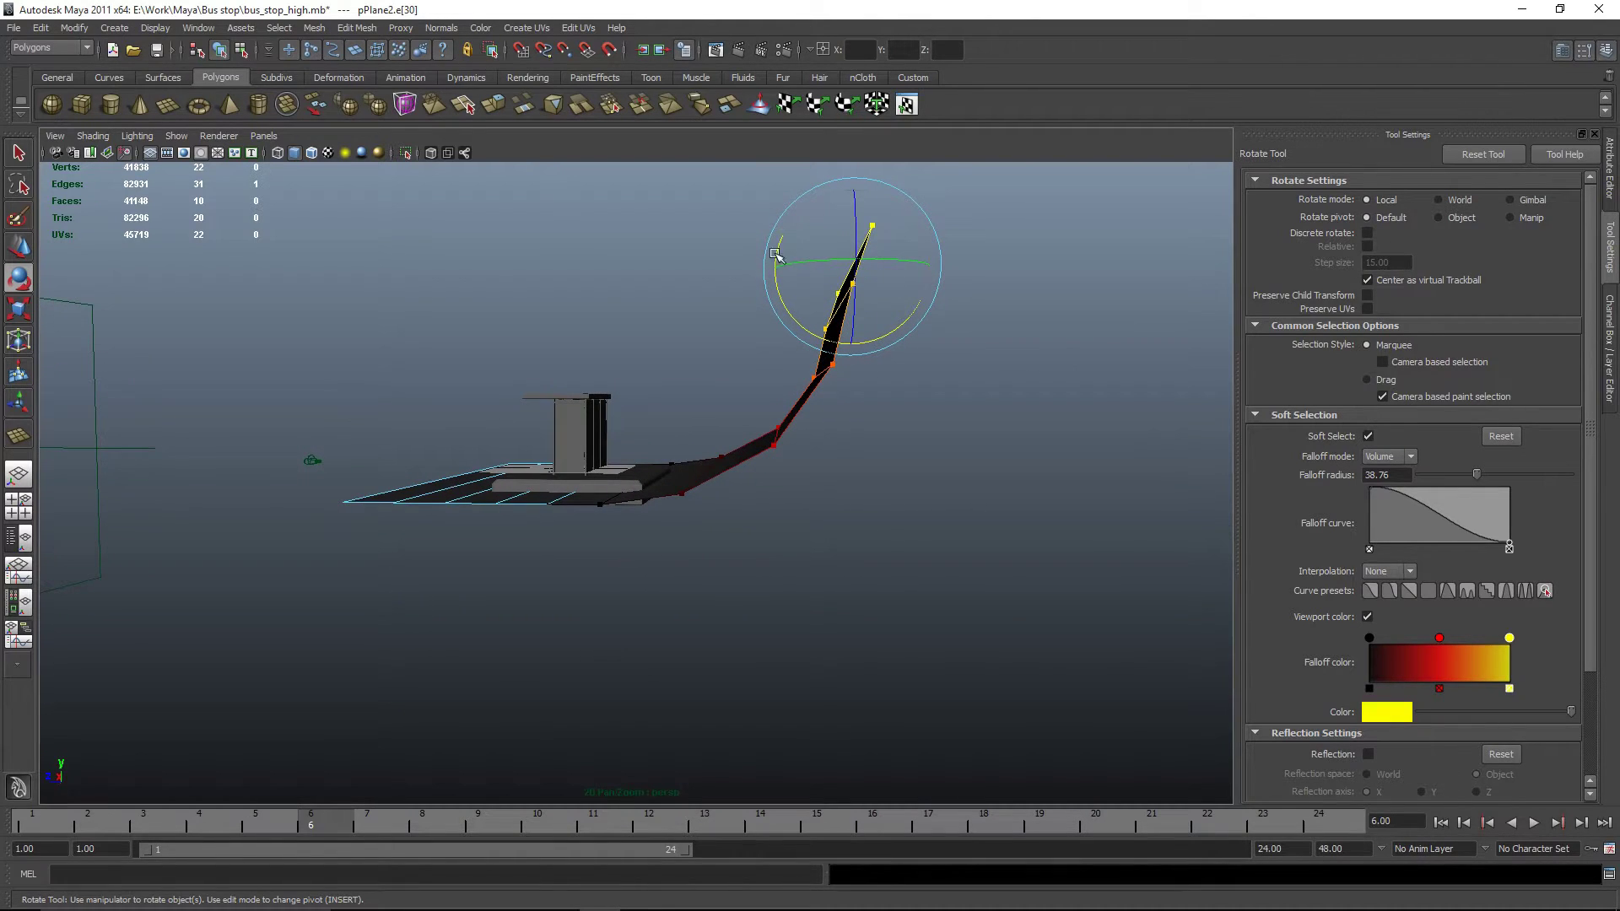
pyautogui.moveTo(778, 244); pyautogui.dragTo(898, 268)
# Move the back edge further up and away from the bus stop to smooth the curve of the backdrop.
pyautogui.press('w')
pyautogui.moveTo(849, 217); pyautogui.dragTo(856, 169)
pyautogui.keyDown('alt'); pyautogui.moveTo(945, 322); pyautogui.dragTo(923, 384); pyautogui.keyUp('alt')
pyautogui.moveTo(843, 195); pyautogui.dragTo(838, 152)
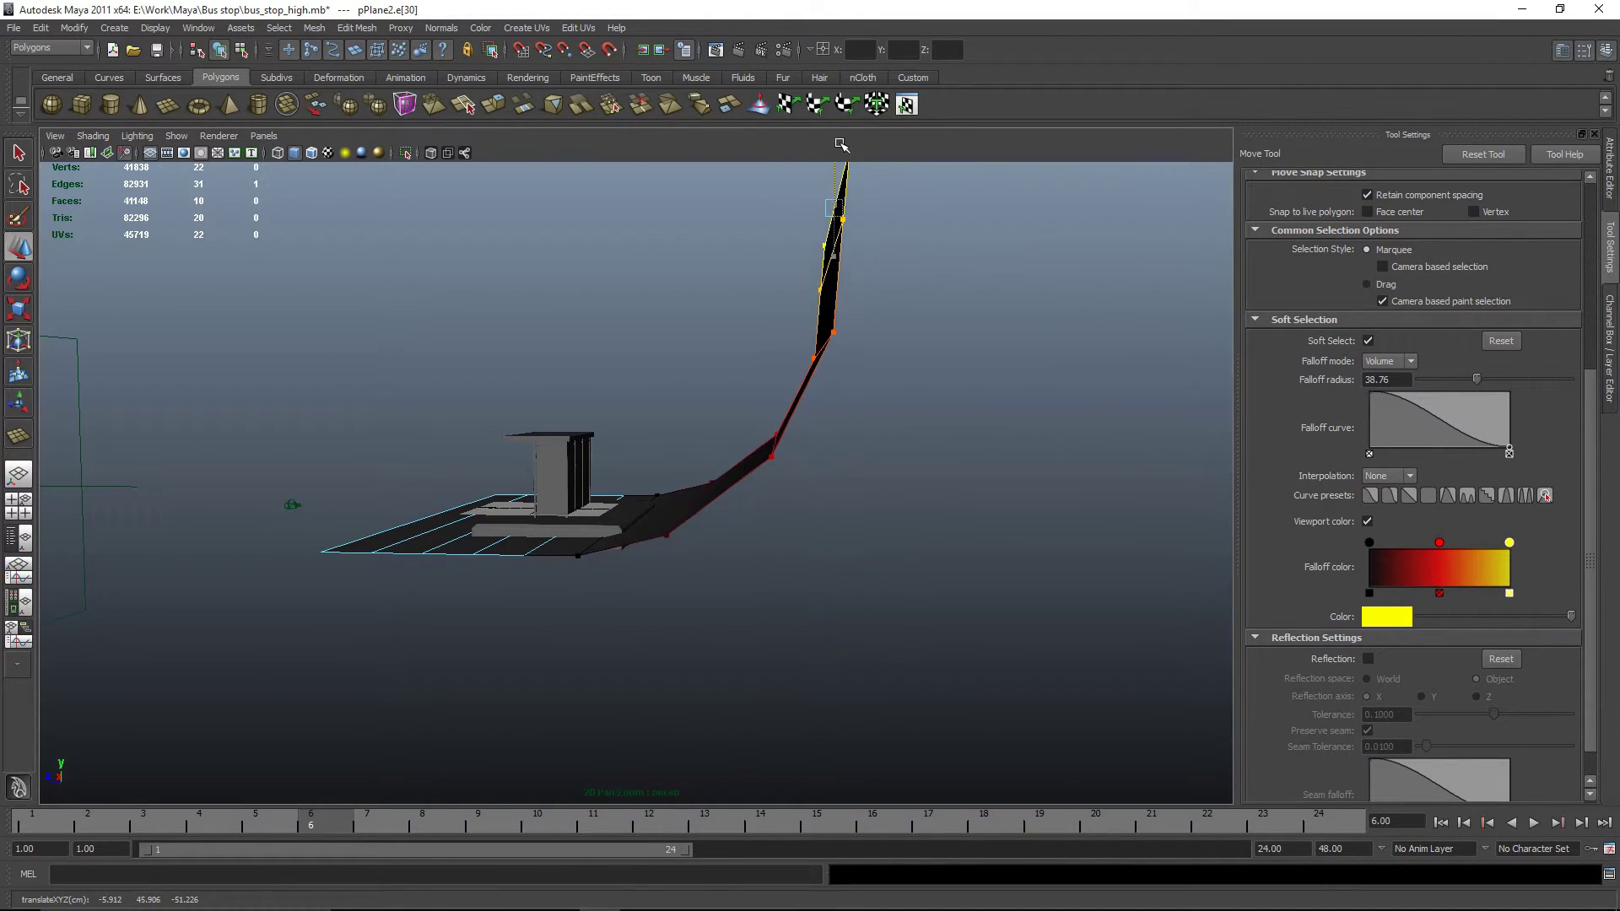
pyautogui.keyDown('alt'); pyautogui.moveTo(940, 357); pyautogui.dragTo(866, 540); pyautogui.keyUp('alt')
pyautogui.keyDown('alt'); pyautogui.moveTo(866, 540); pyautogui.dragTo(756, 254, button='right'); pyautogui.keyUp('alt')
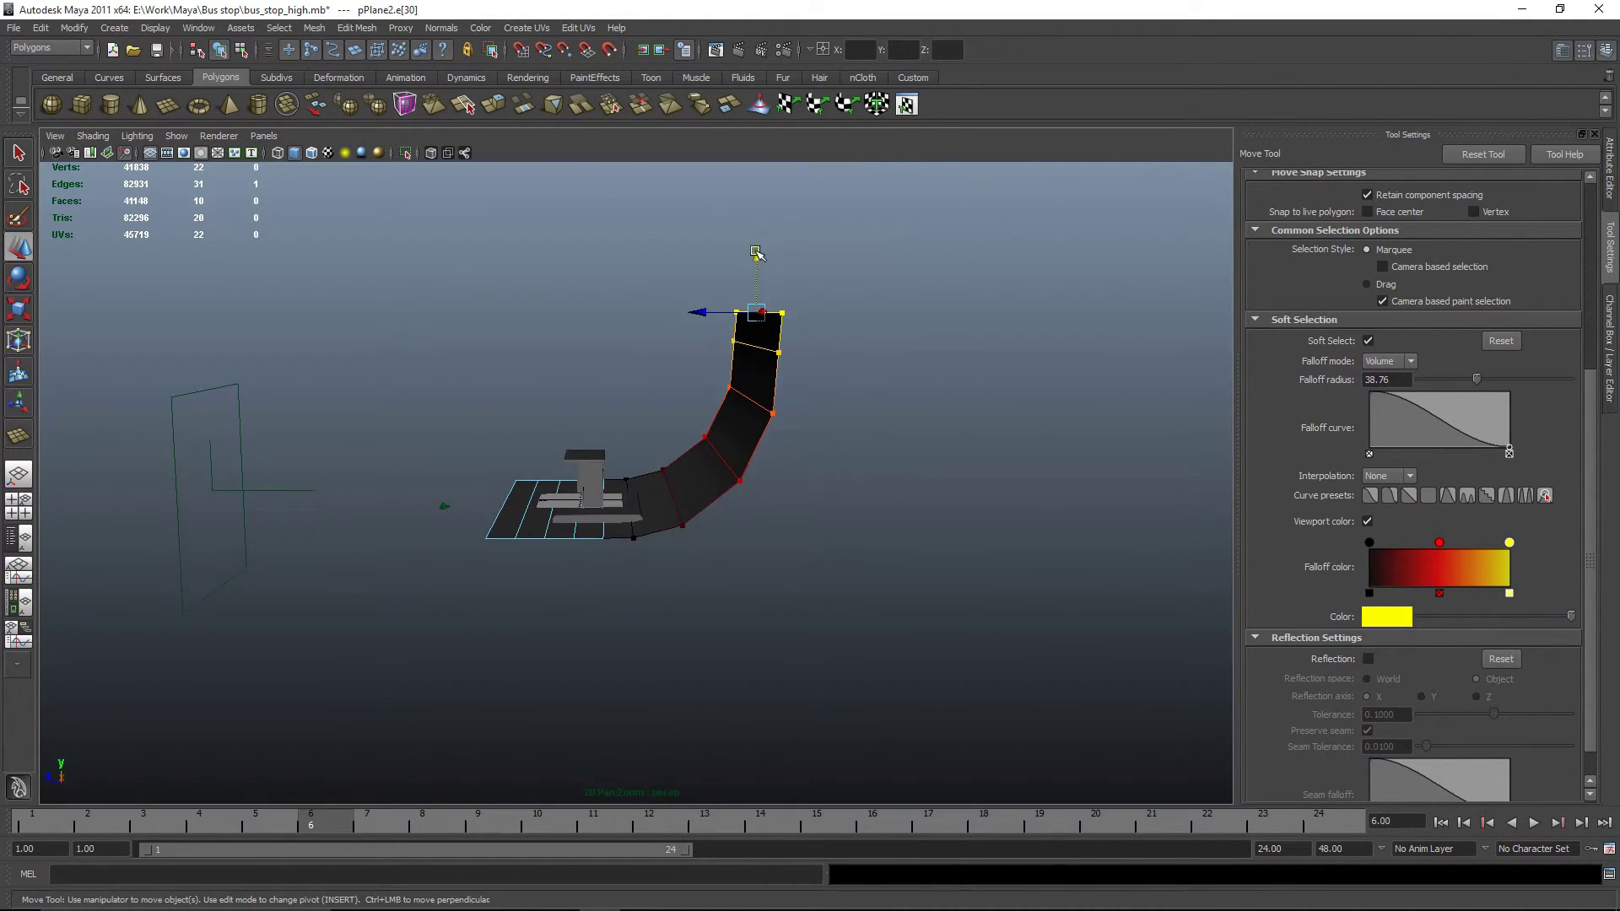
pyautogui.keyDown('alt'); pyautogui.moveTo(813, 433); pyautogui.dragTo(770, 312); pyautogui.keyUp('alt')
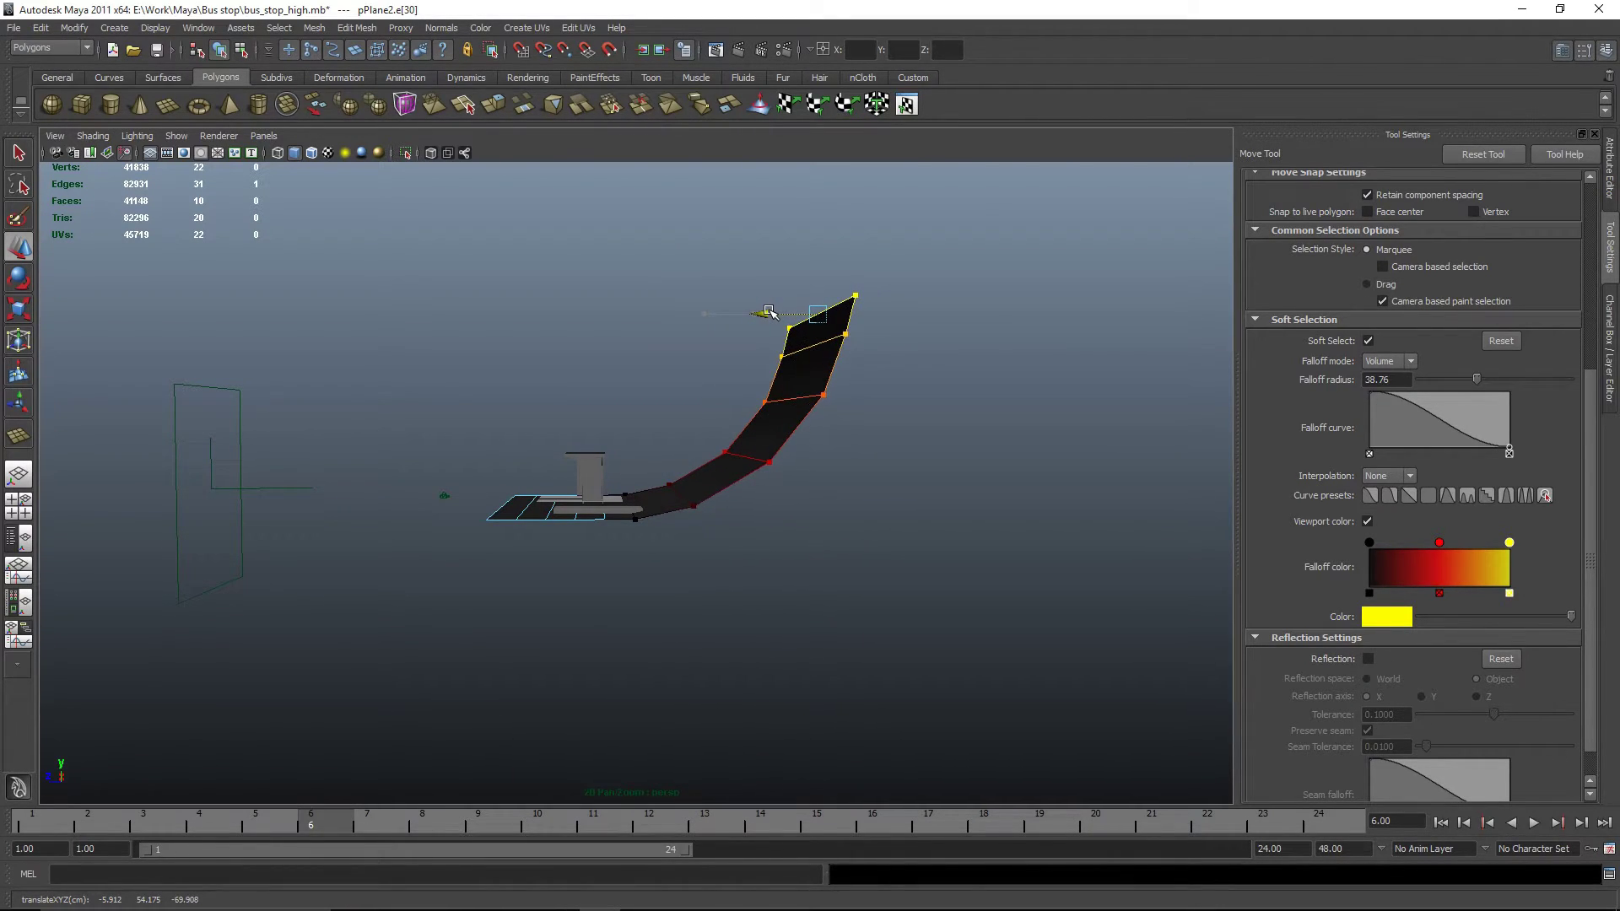
pyautogui.moveTo(850, 462)
pyautogui.keyDown('alt'); pyautogui.mouseDown()
pyautogui.moveTo(832, 470)
pyautogui.moveTo(845, 477)
pyautogui.mouseUp(); pyautogui.keyUp('alt')
# Select the vertices along one side of the backdrop, turn off soft selection and move them outward to widen it.
pyautogui.moveTo(729, 469); pyautogui.dragTo(702, 401, button='right')
pyautogui.scroll(2, 911, 524)
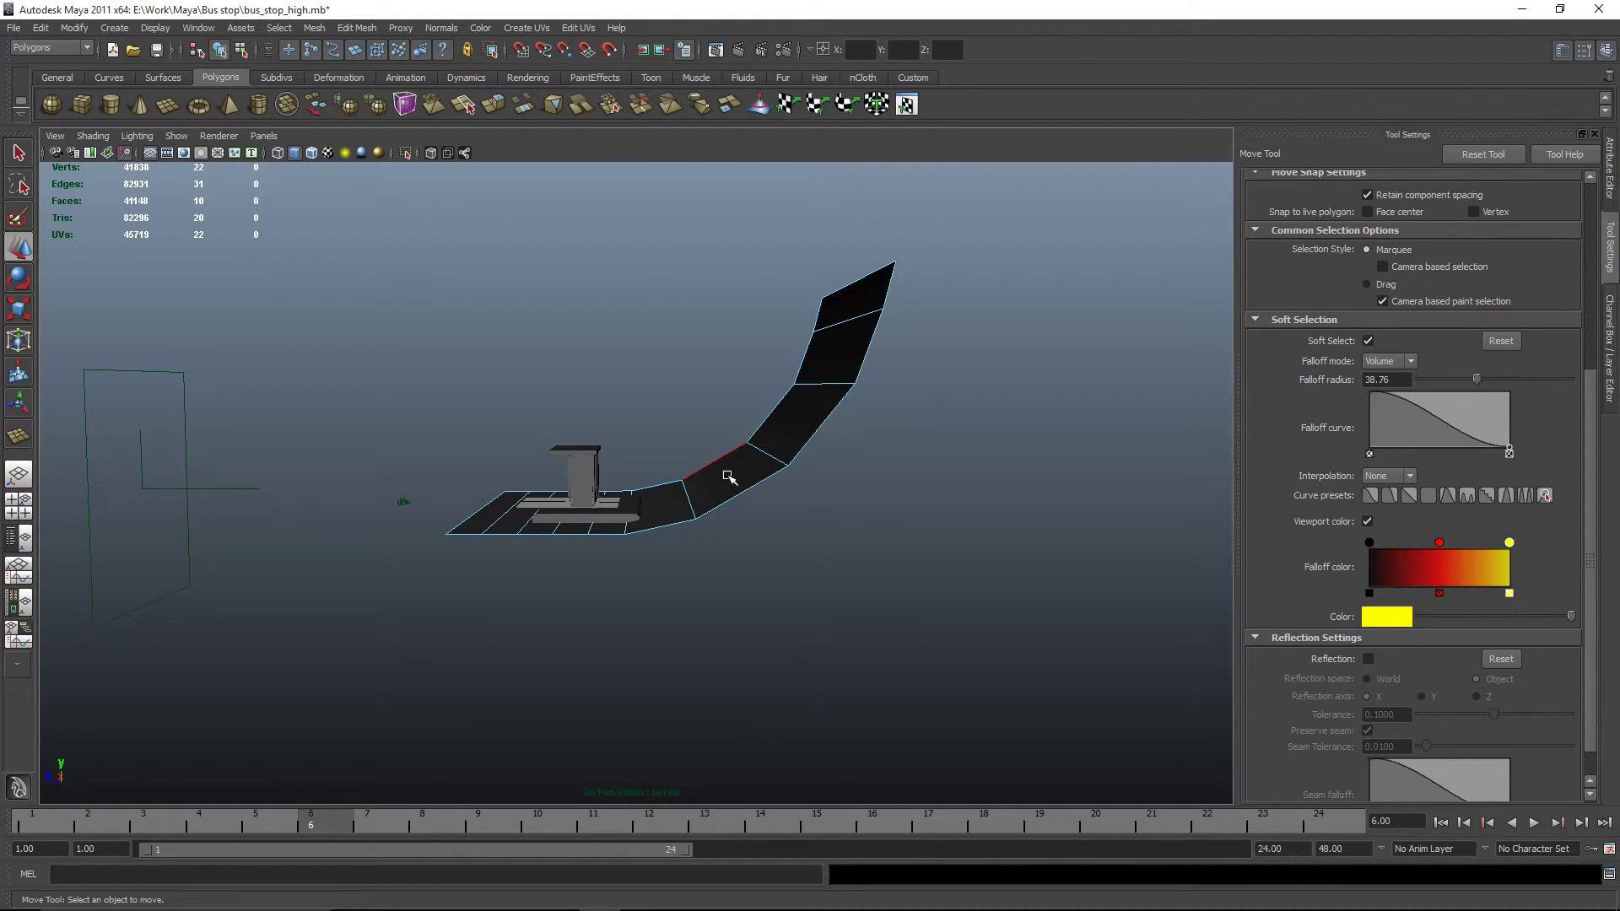
pyautogui.moveTo(824, 437); pyautogui.dragTo(906, 448, button='right')
pyautogui.keyDown('alt'); pyautogui.moveTo(929, 455); pyautogui.dragTo(572, 764); pyautogui.keyUp('alt')
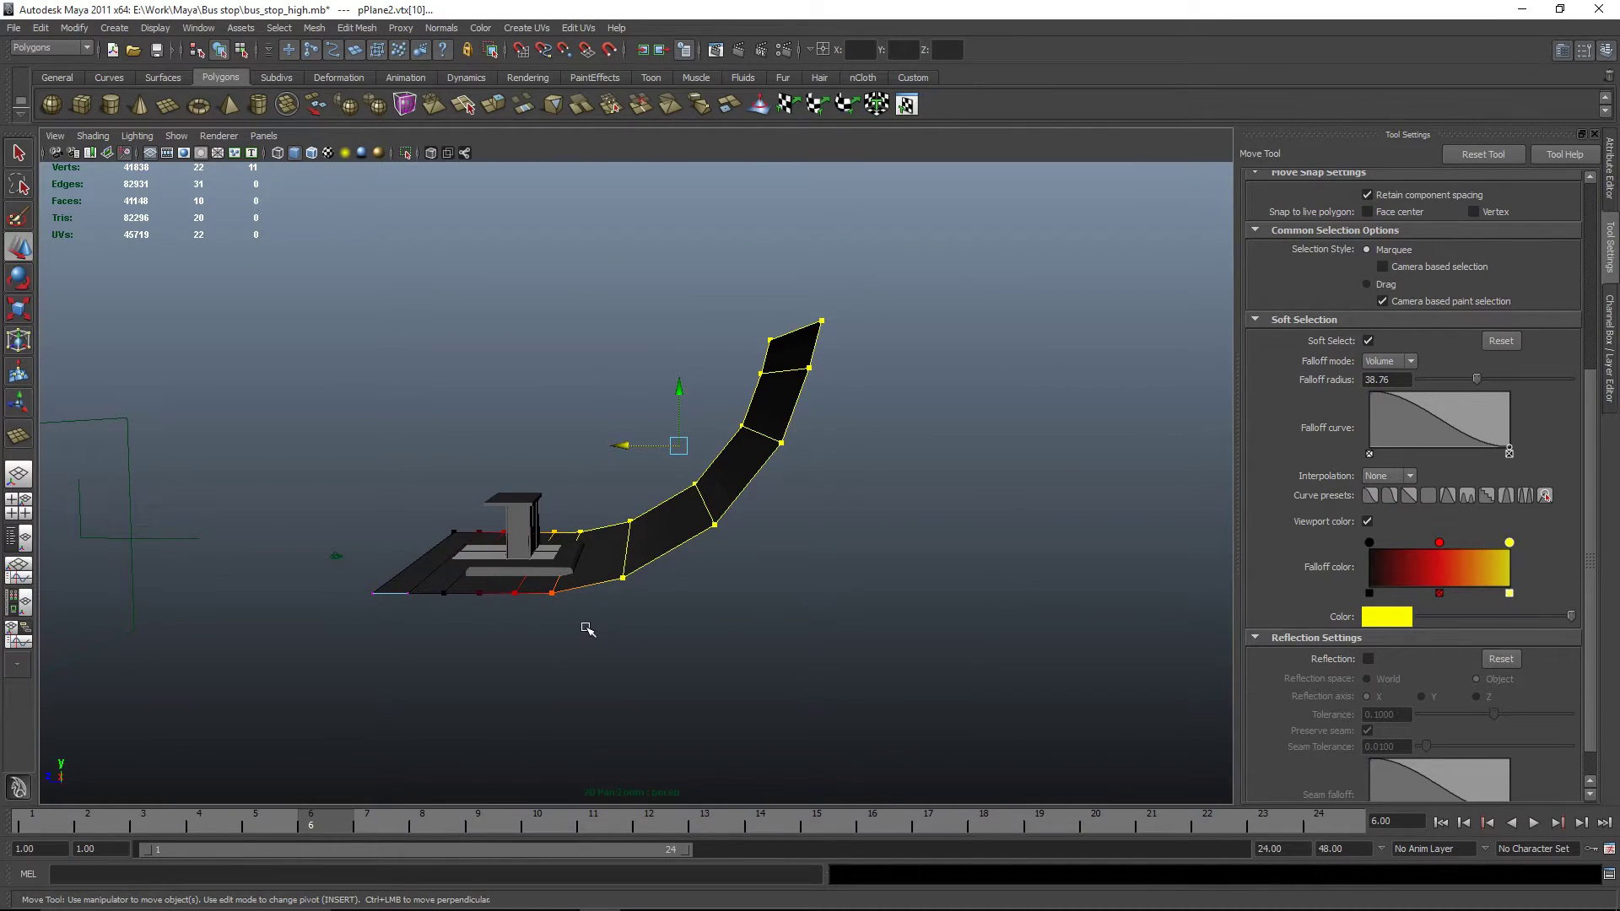
pyautogui.press('b')
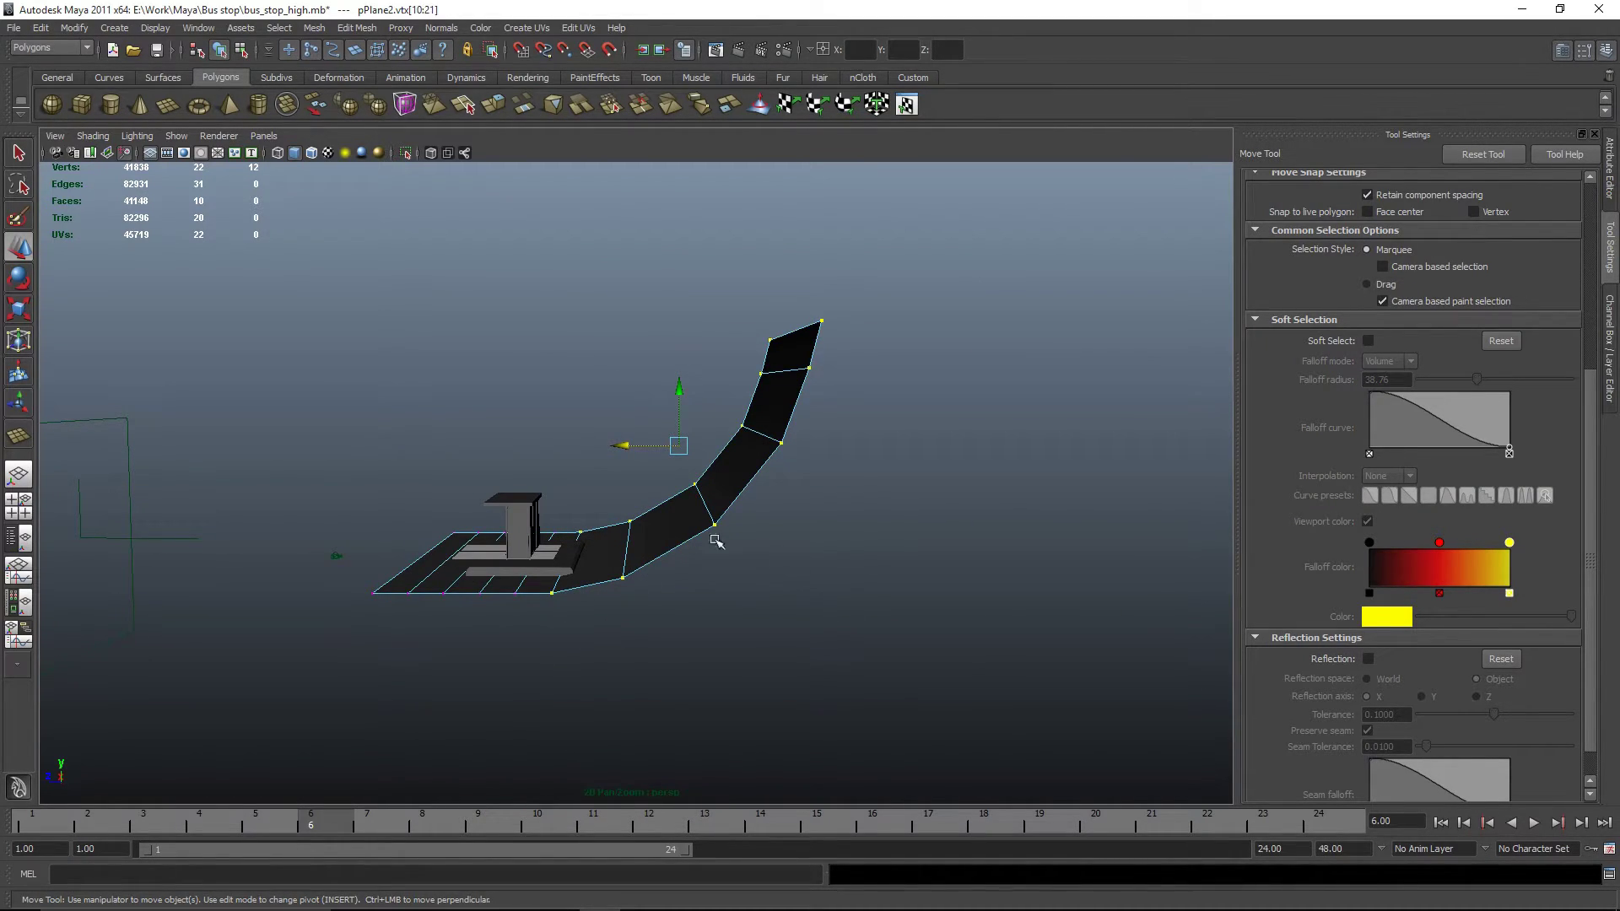
pyautogui.moveTo(631, 446); pyautogui.dragTo(558, 584)
# Select the vertices along the backdrop's opposite side and move them far outward.
pyautogui.keyDown('alt'); pyautogui.moveTo(453, 574); pyautogui.dragTo(712, 640); pyautogui.keyUp('alt')
pyautogui.moveTo(197, 300); pyautogui.dragTo(474, 669)
pyautogui.keyDown('alt'); pyautogui.moveTo(532, 567); pyautogui.dragTo(684, 568, button='middle'); pyautogui.keyUp('alt')
pyautogui.moveTo(626, 438); pyautogui.dragTo(92, 445)
pyautogui.keyDown('alt'); pyautogui.moveTo(757, 487); pyautogui.dragTo(709, 506); pyautogui.keyUp('alt')
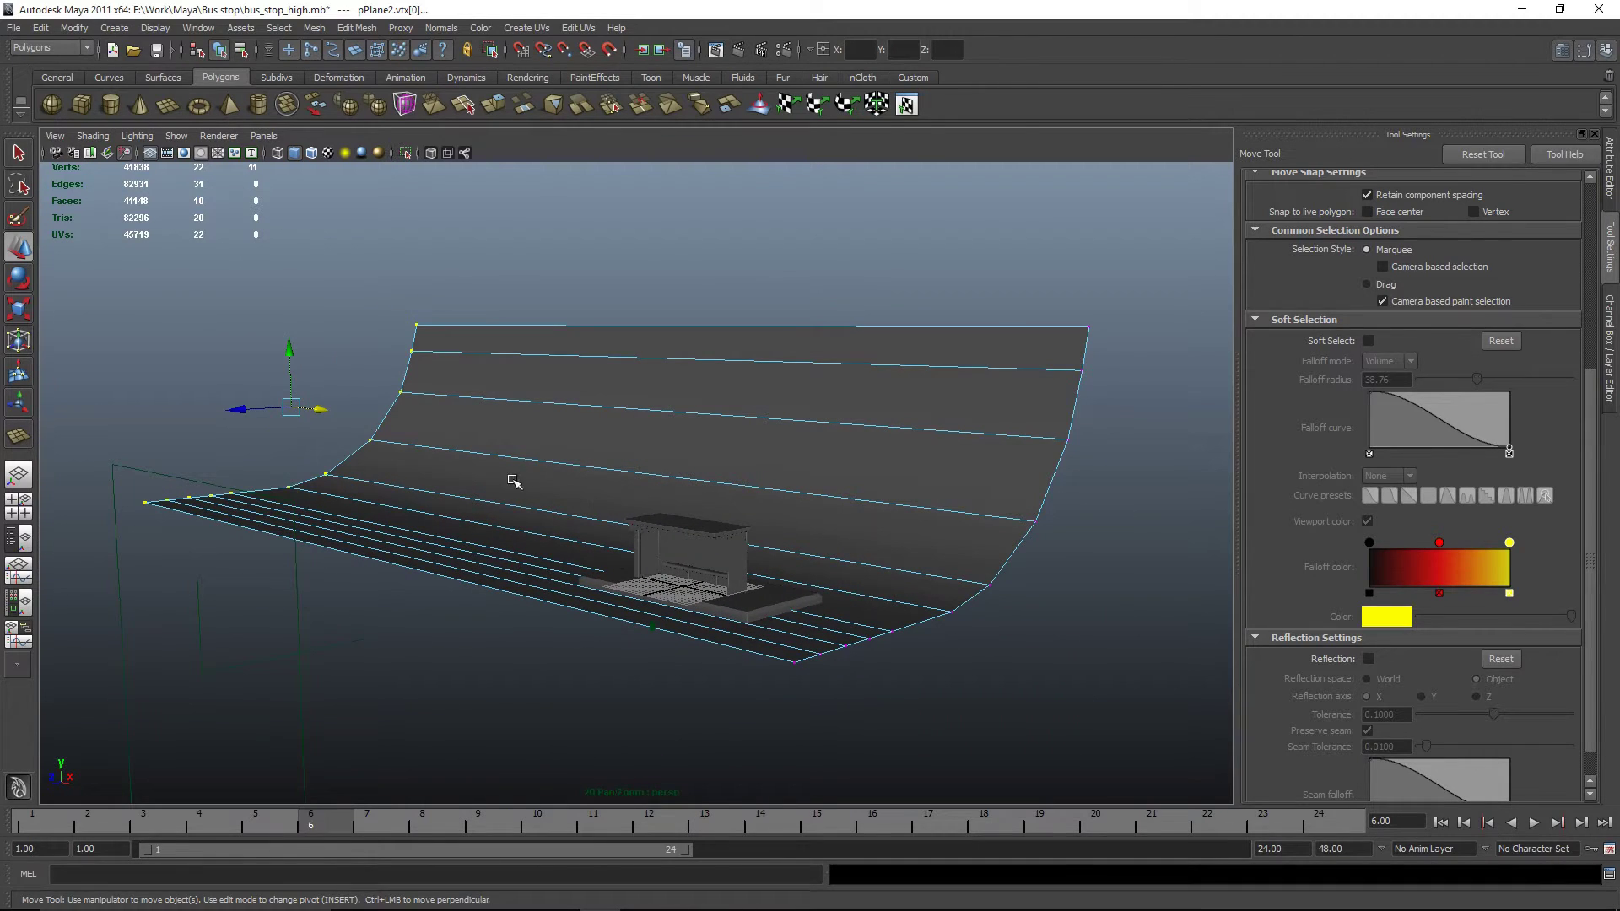
# Look through camera1 and check the backdrop's coverage of the frame, toggling the resolution gate off and on.
pyautogui.click(263, 136)
pyautogui.moveTo(333, 161)
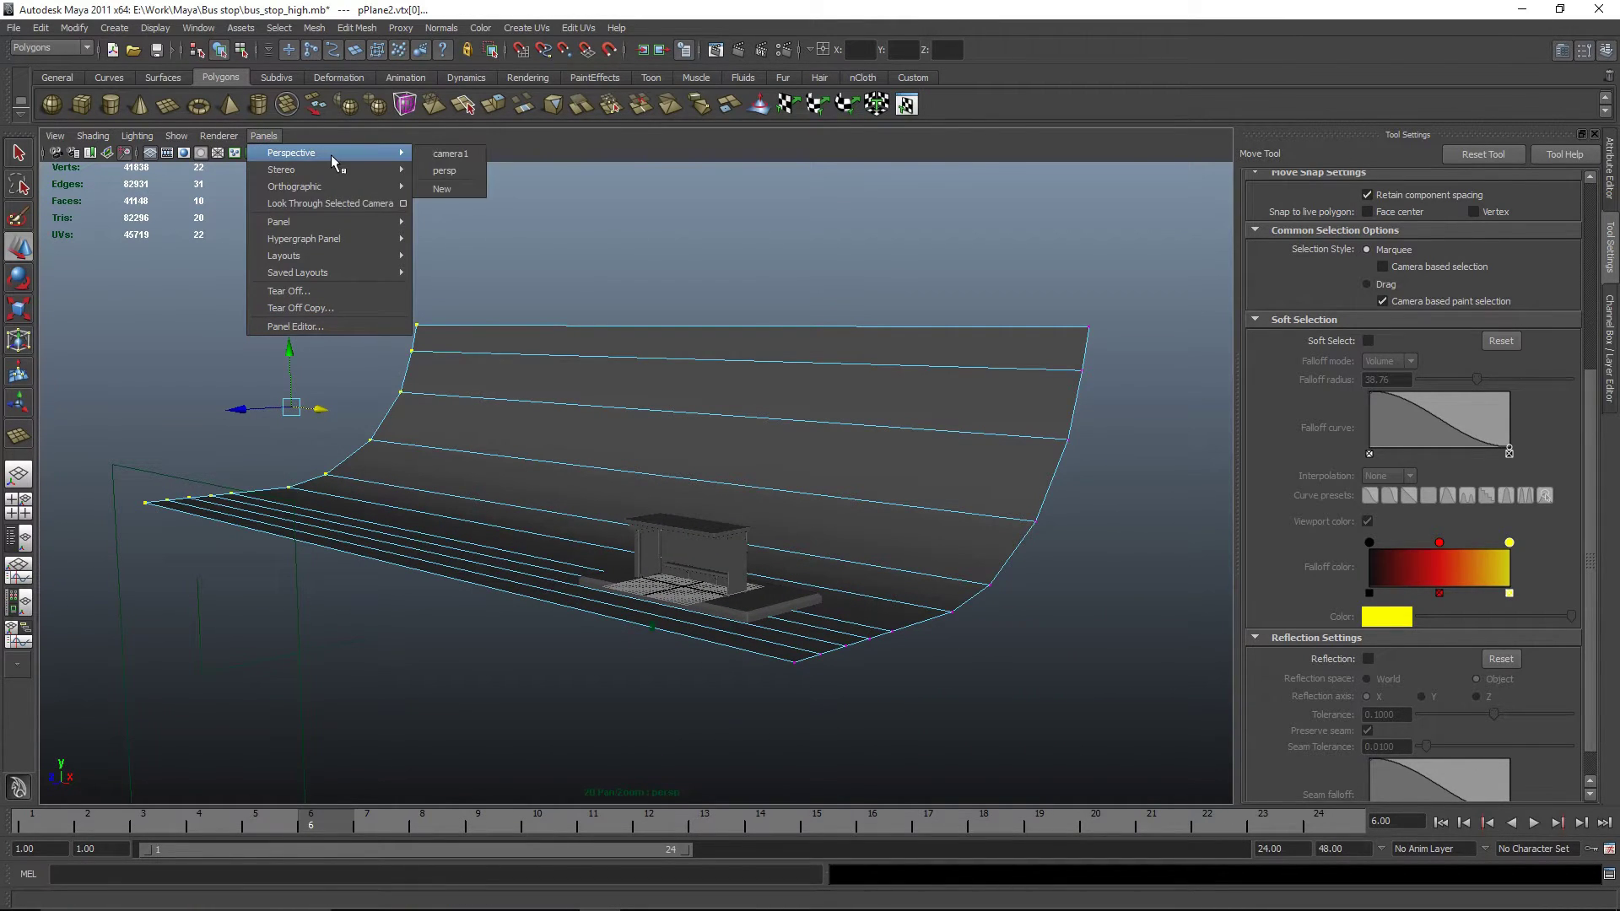
pyautogui.click(463, 154)
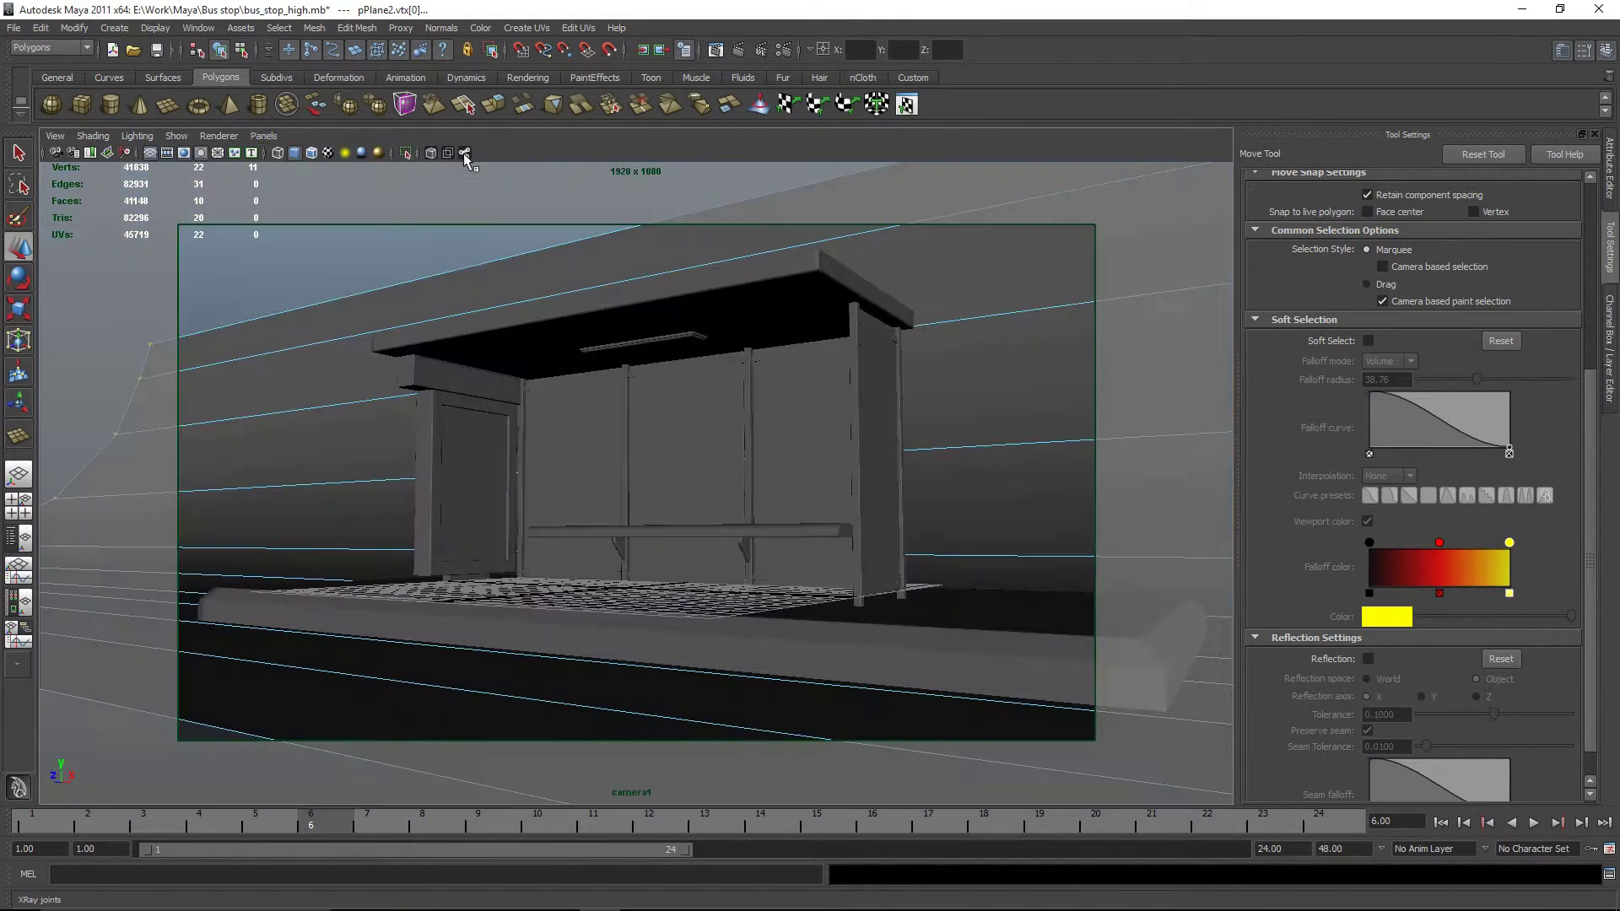
pyautogui.click(186, 153)
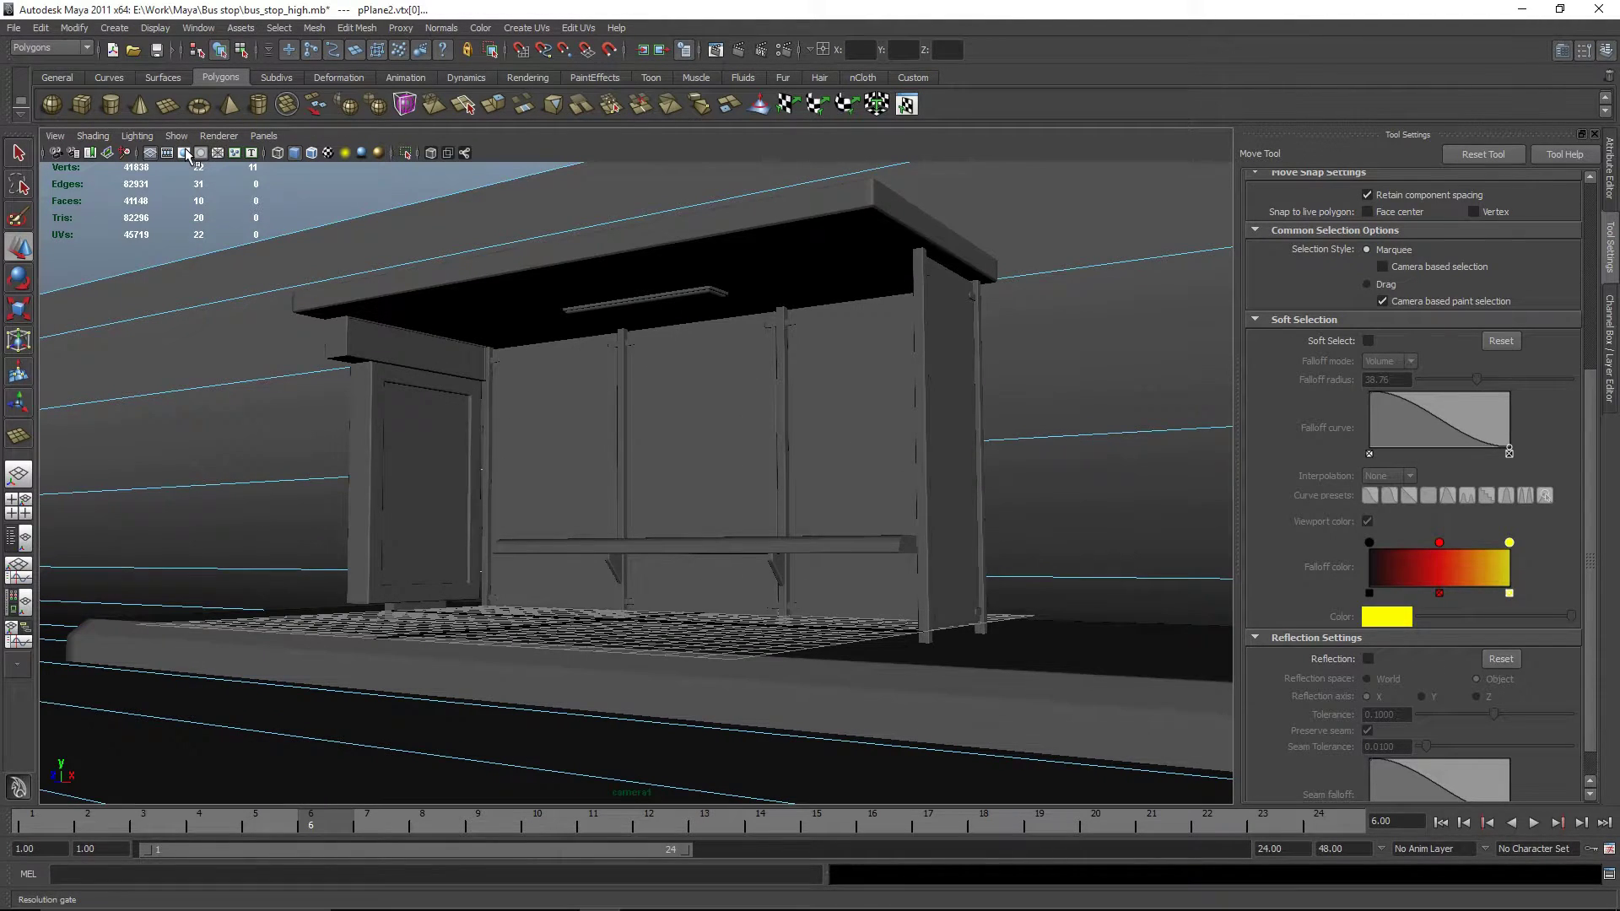
pyautogui.click(185, 153)
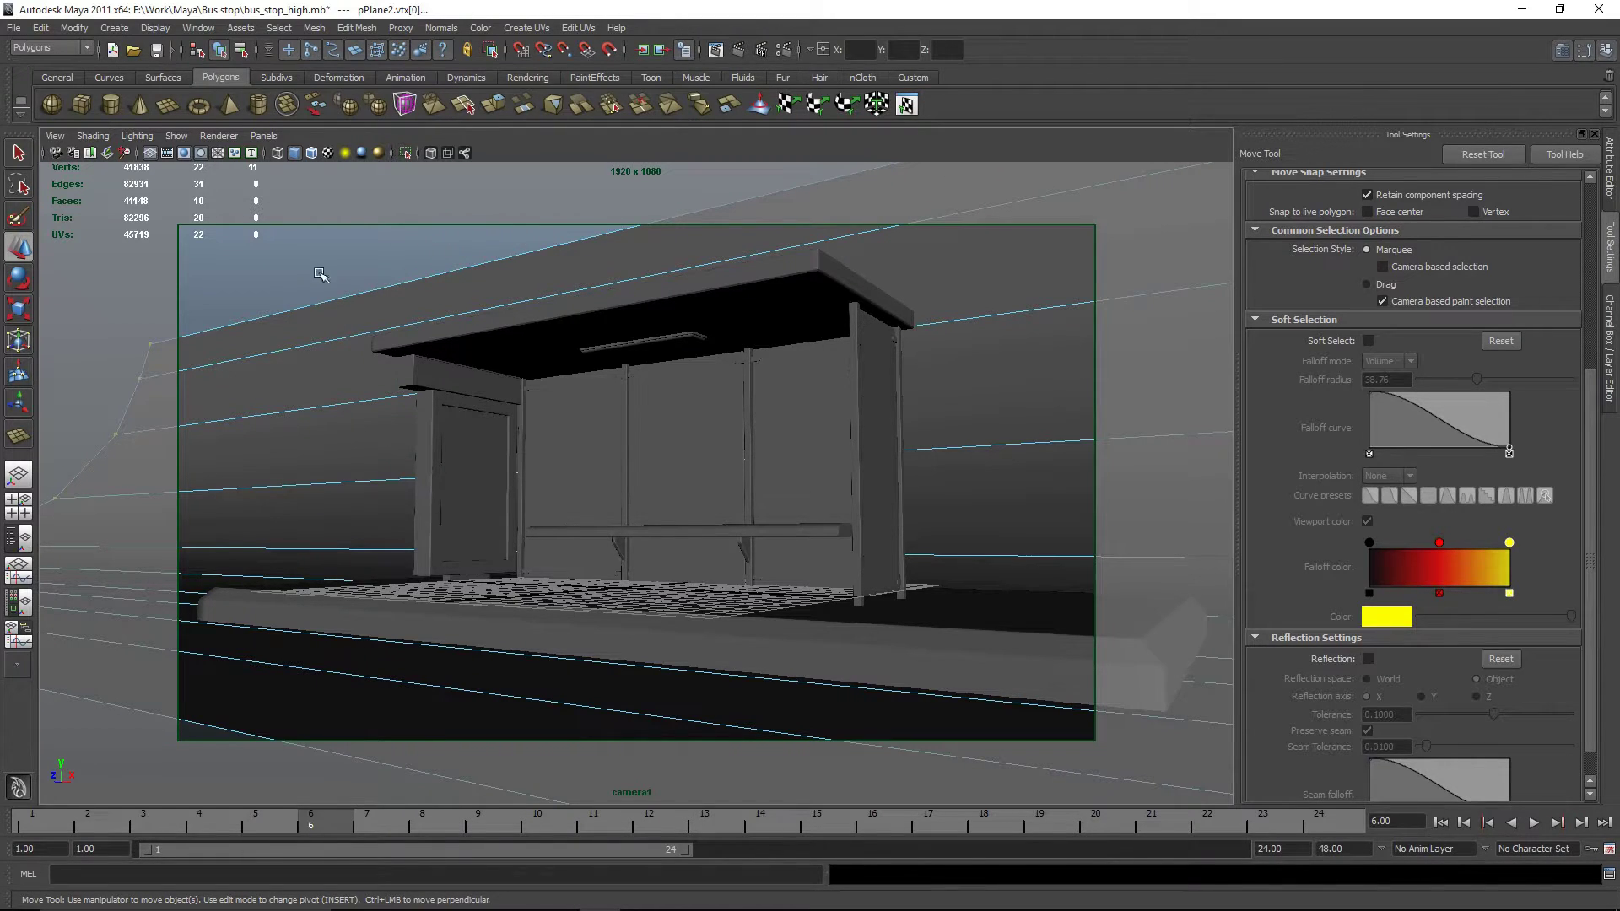
pyautogui.press('space')
pyautogui.press('space')
# Return to the persp view and raise the backdrop's top edge much higher.
pyautogui.click(264, 135)
pyautogui.moveTo(371, 152)
pyautogui.click(451, 172)
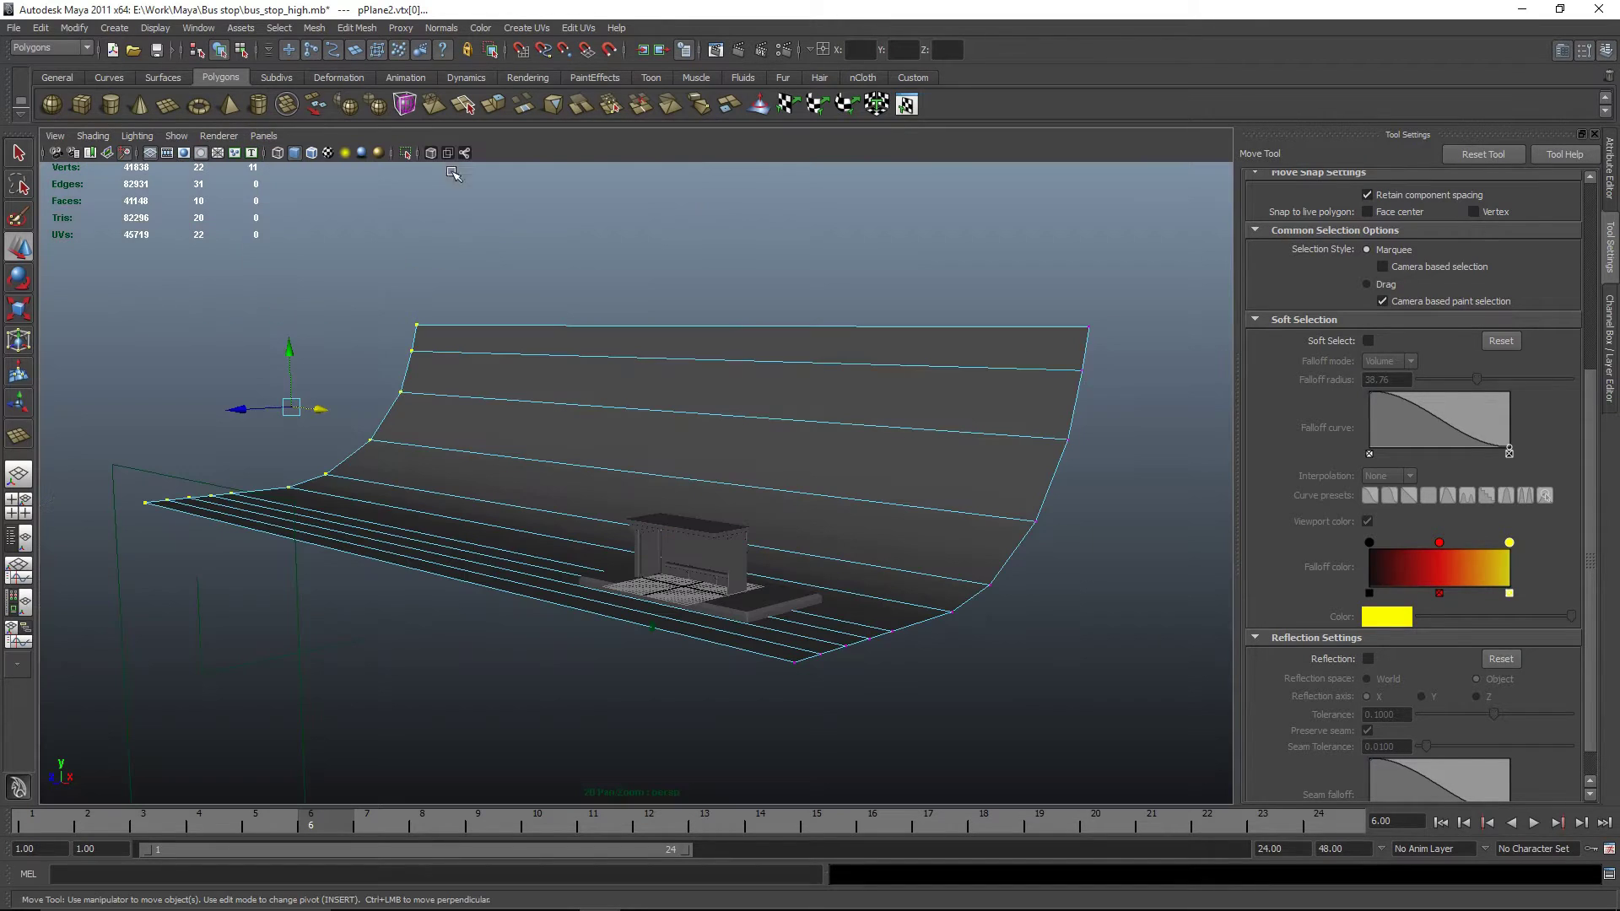
pyautogui.press('F10')
pyautogui.click(711, 327)
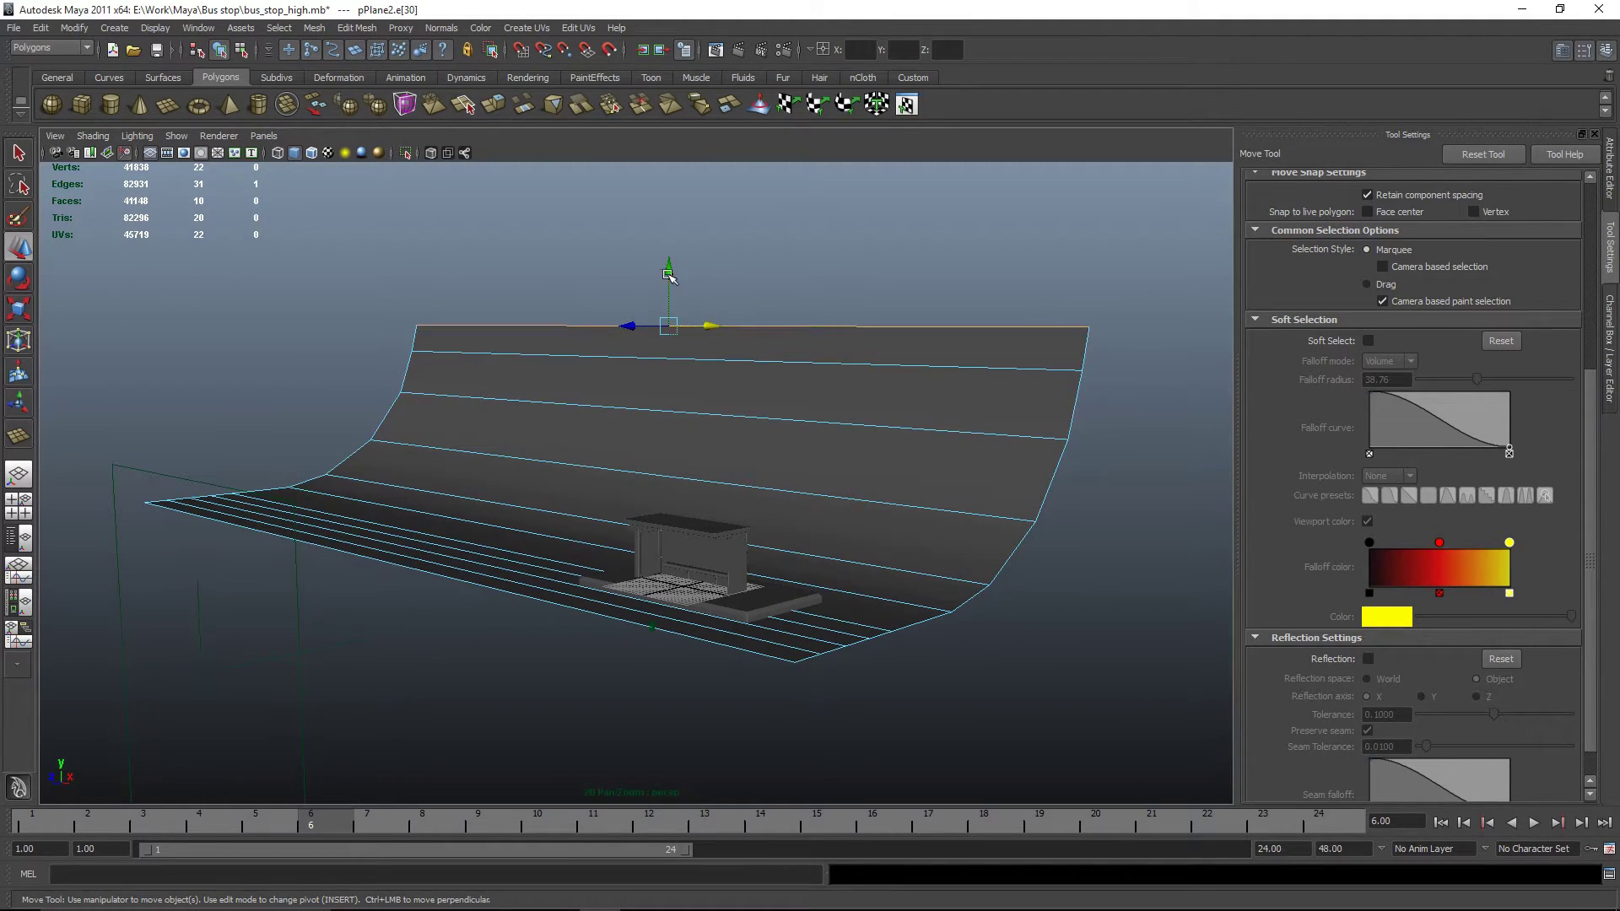
pyautogui.moveTo(668, 275); pyautogui.dragTo(670, 105)
# Select the ground's front edge through camera1 and, back in persp, pull it forward well past the camera.
pyautogui.click(263, 136)
pyautogui.moveTo(371, 153)
pyautogui.click(443, 166)
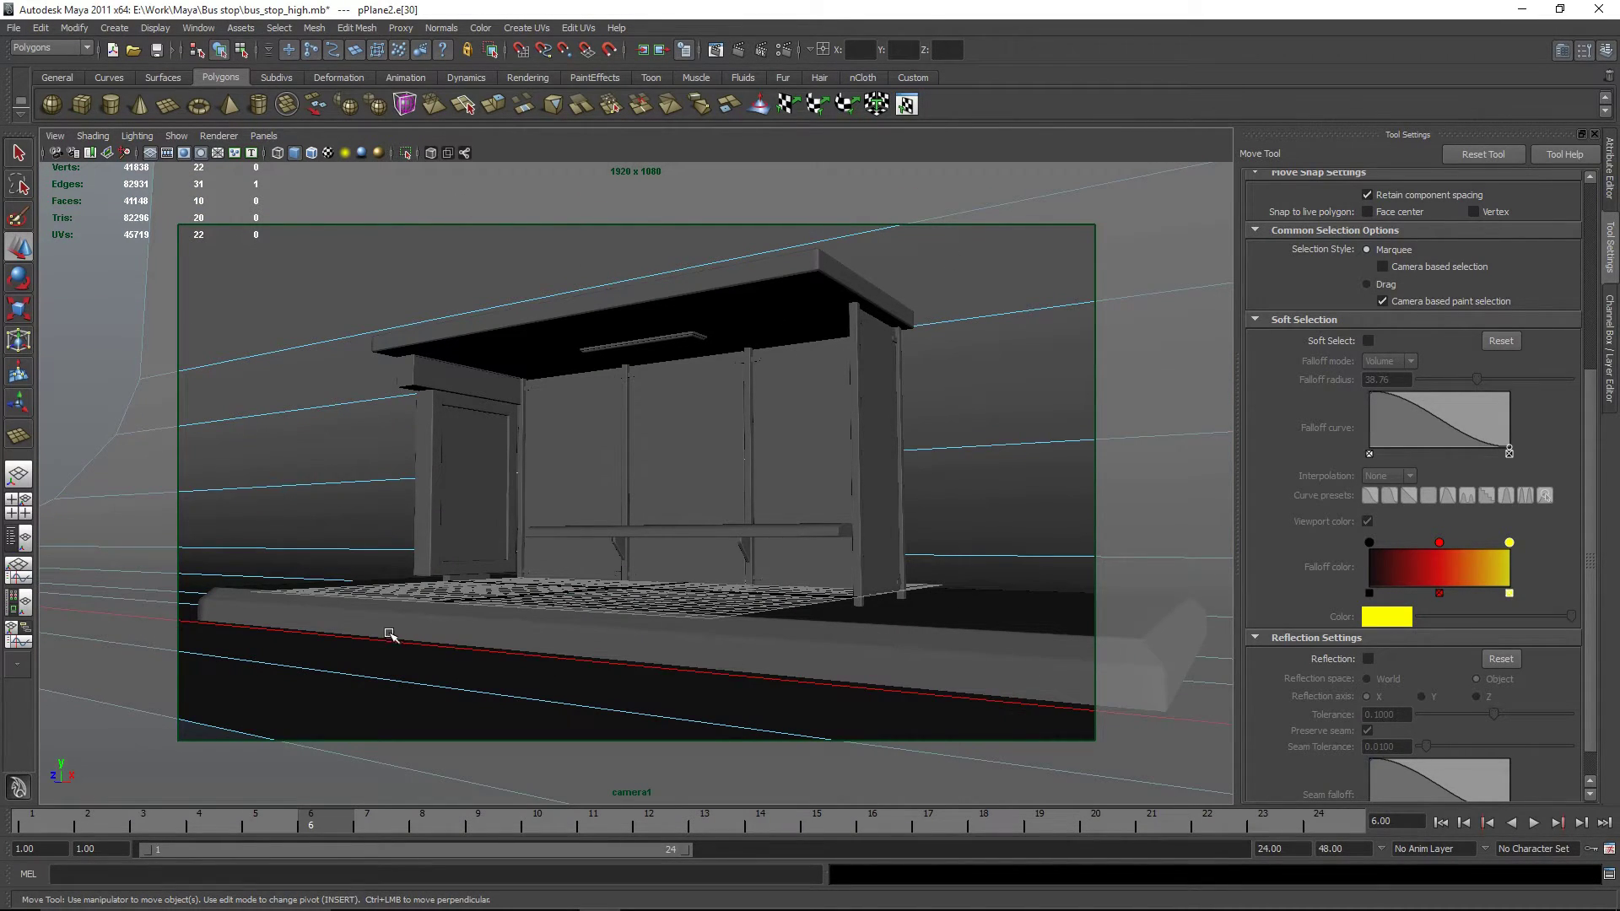
pyautogui.click(226, 727)
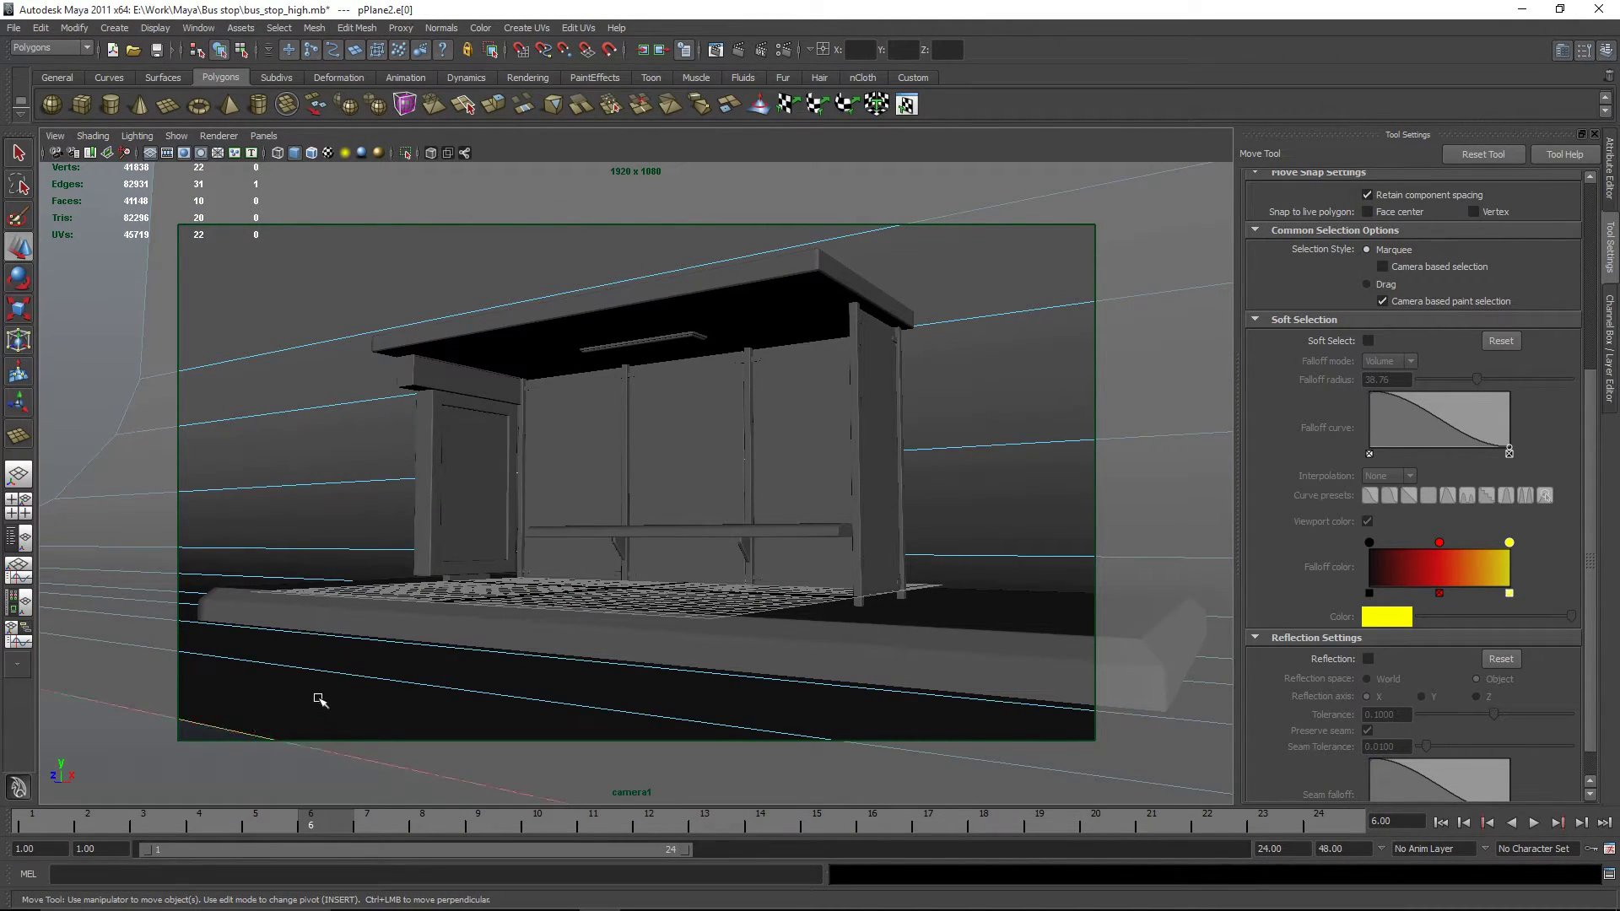
pyautogui.click(263, 135)
pyautogui.moveTo(371, 152)
pyautogui.click(459, 171)
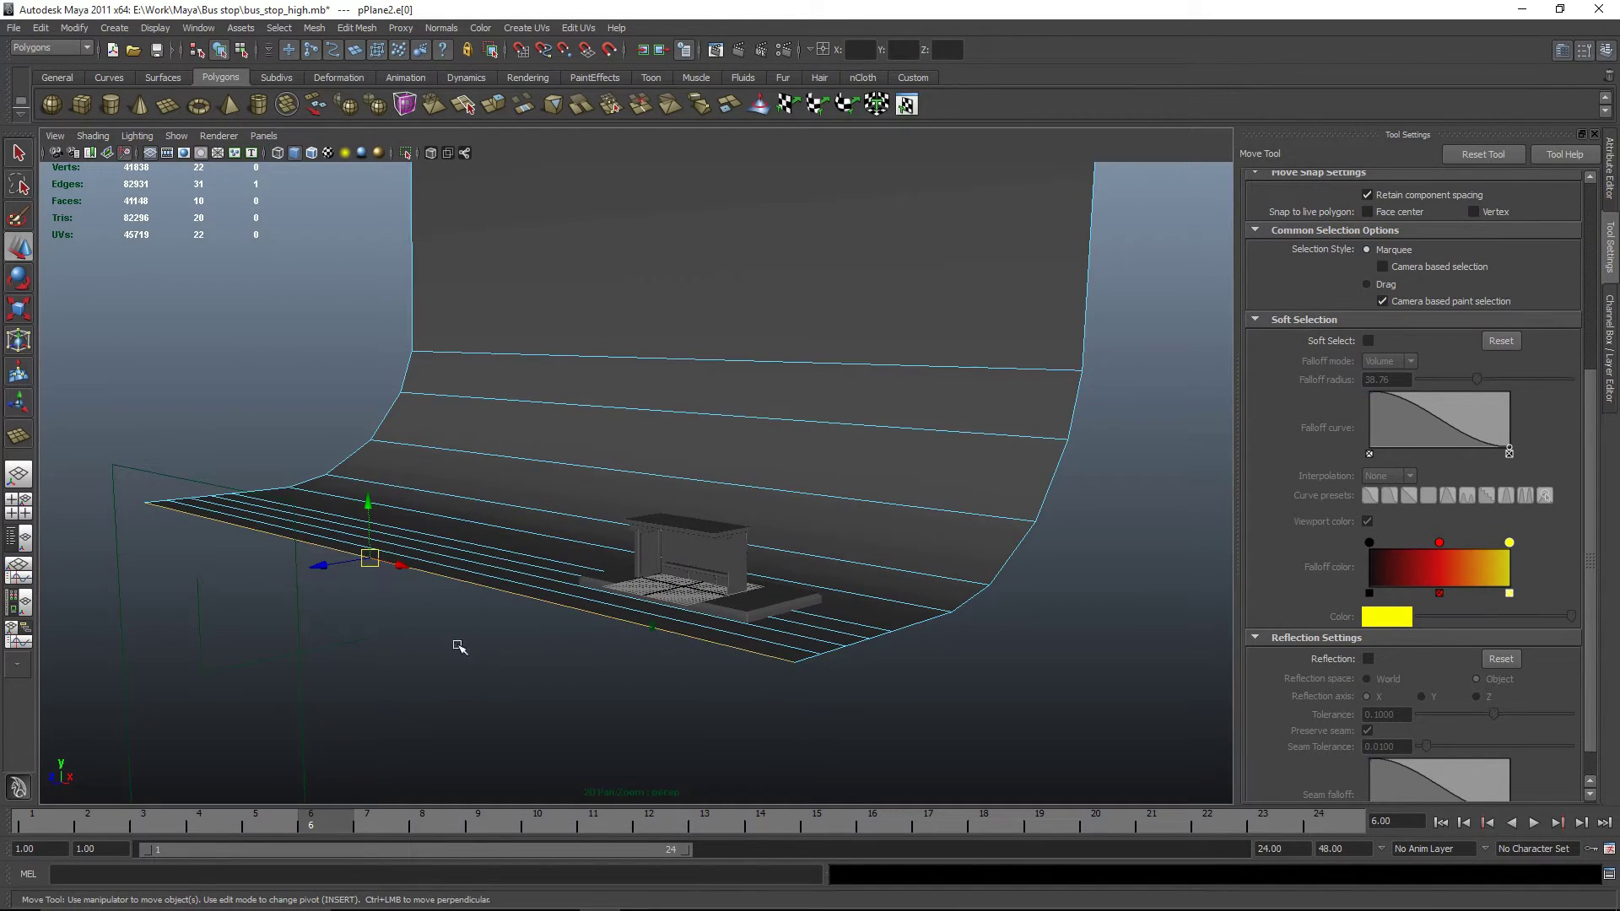
pyautogui.moveTo(329, 571); pyautogui.dragTo(25, 631)
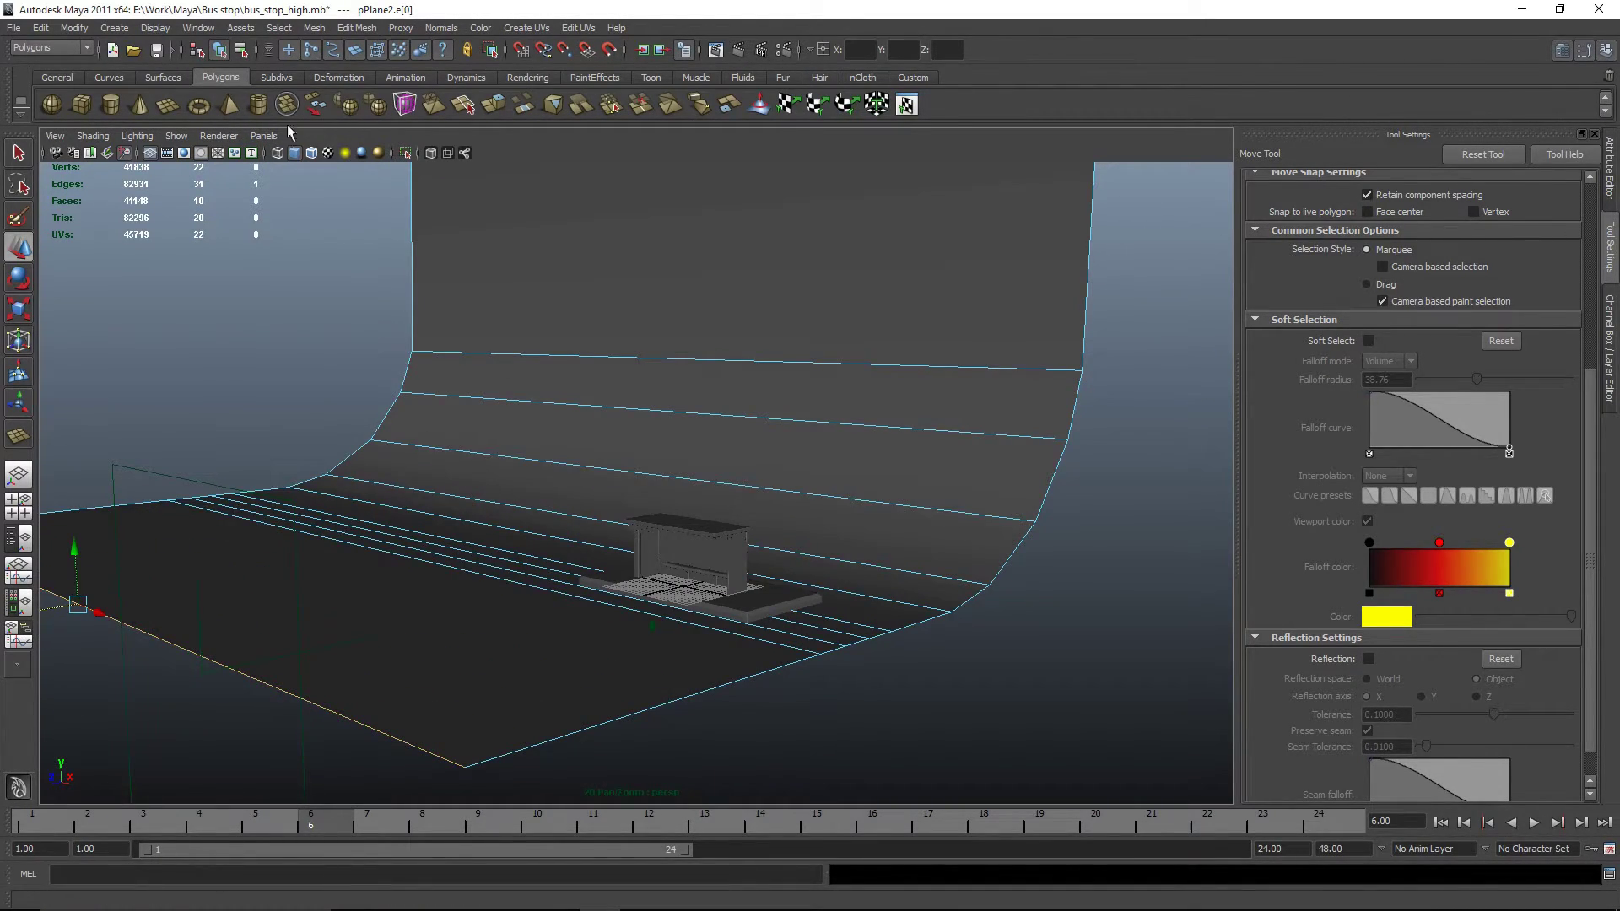
# Switch the viewport back to camera1 to check the extended backdrop in the render frame.
pyautogui.click(263, 135)
pyautogui.moveTo(337, 156)
pyautogui.click(445, 154)
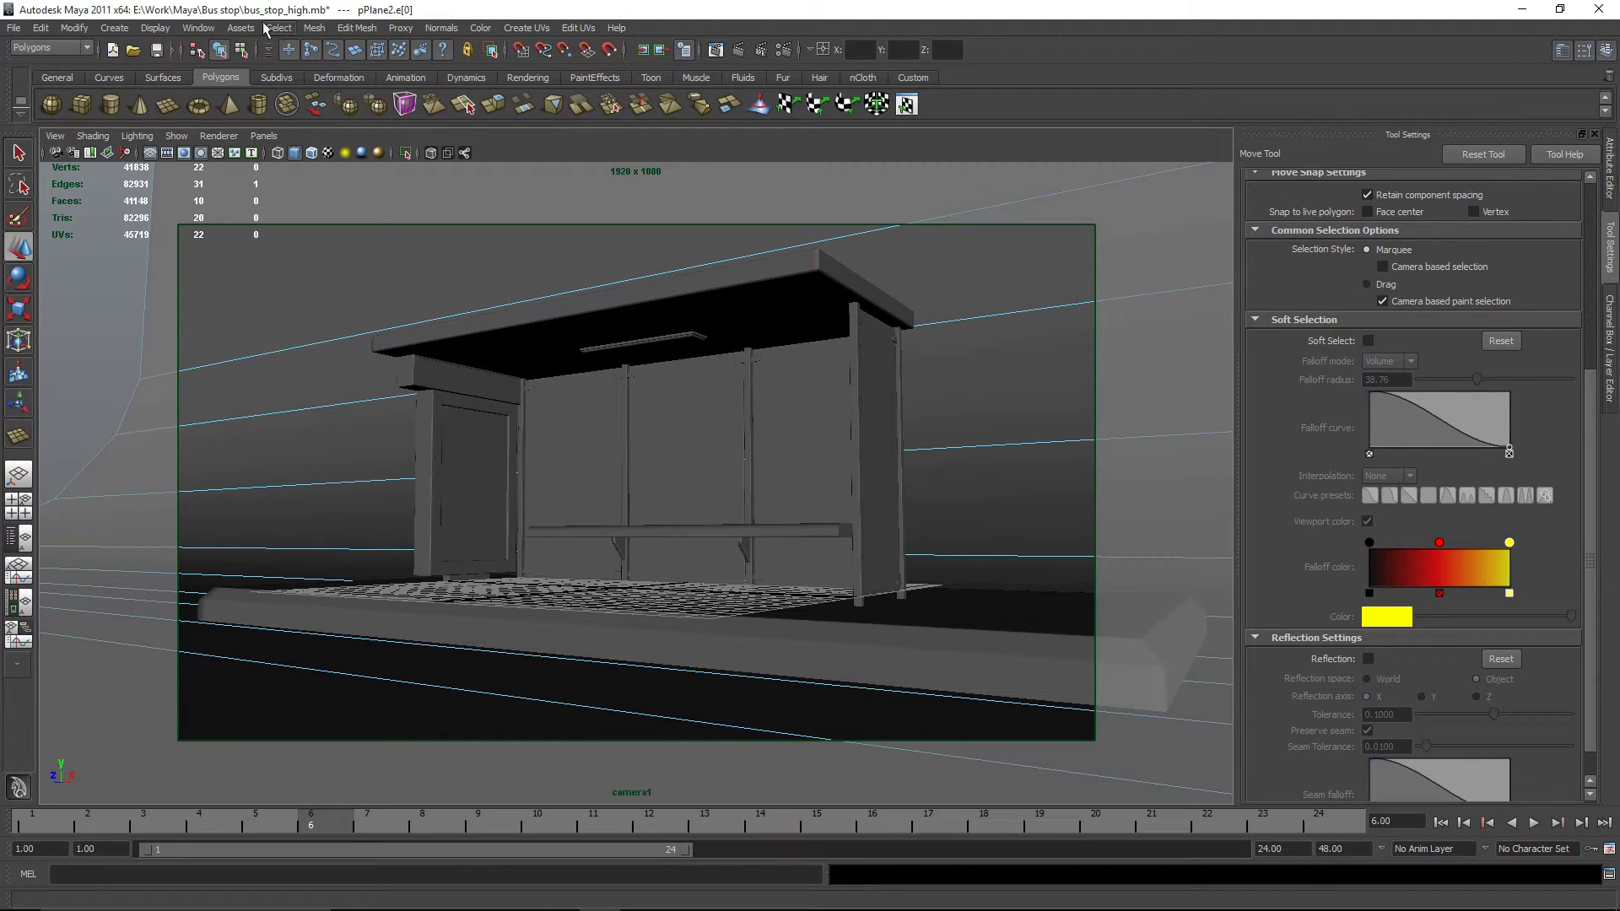
# Open the Hypershade to work on the scene's materials.
pyautogui.click(198, 28)
pyautogui.moveTo(279, 70)
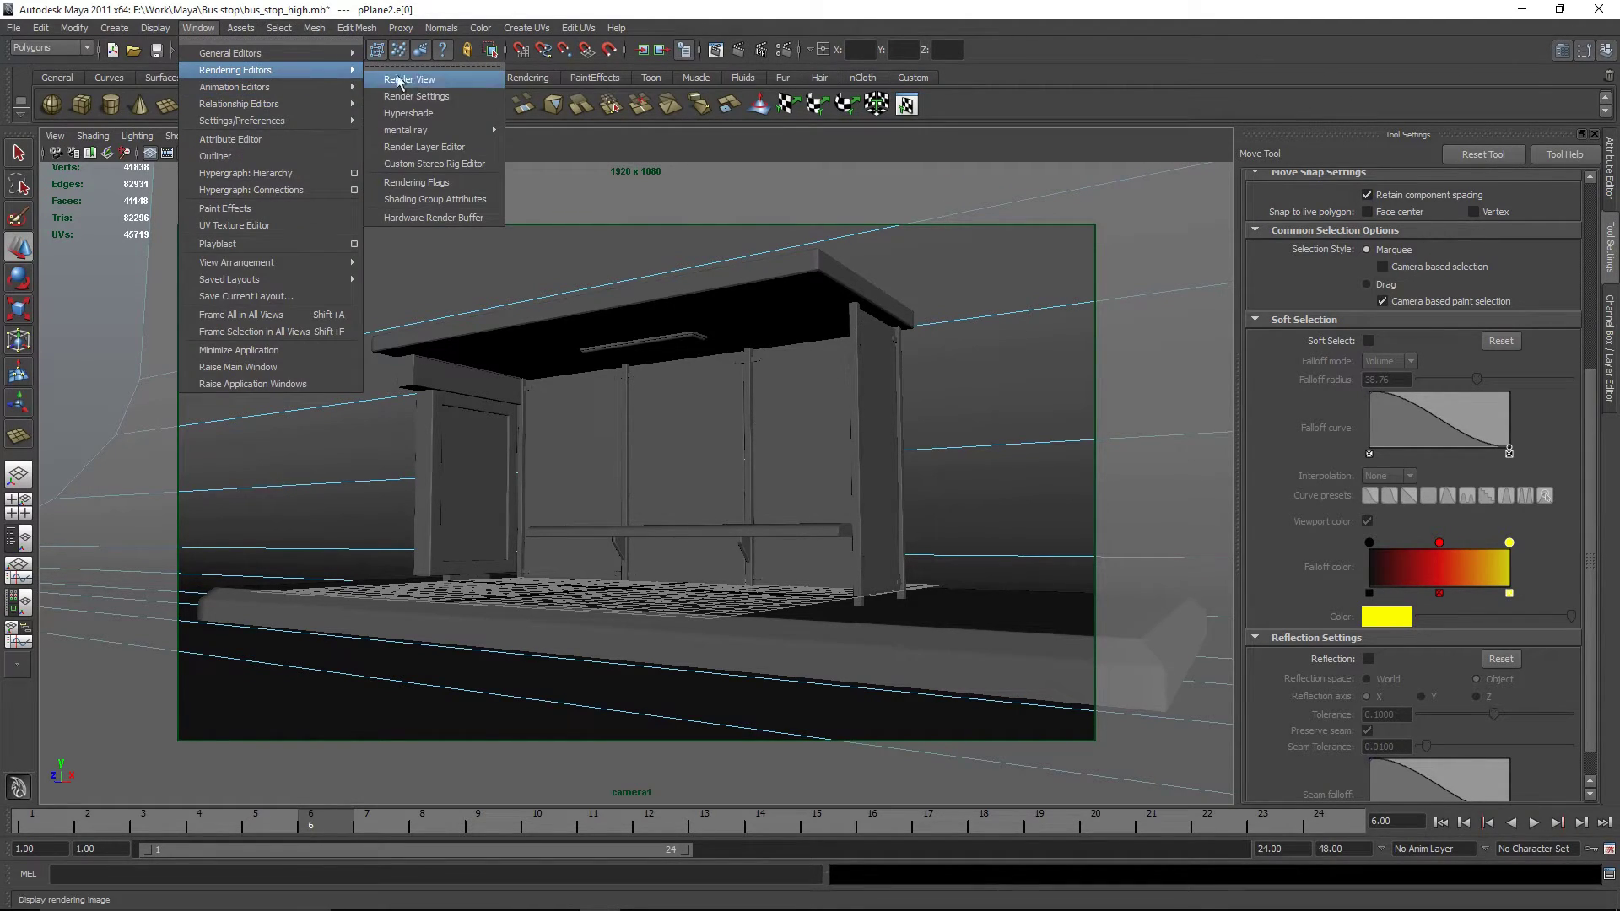
pyautogui.click(449, 114)
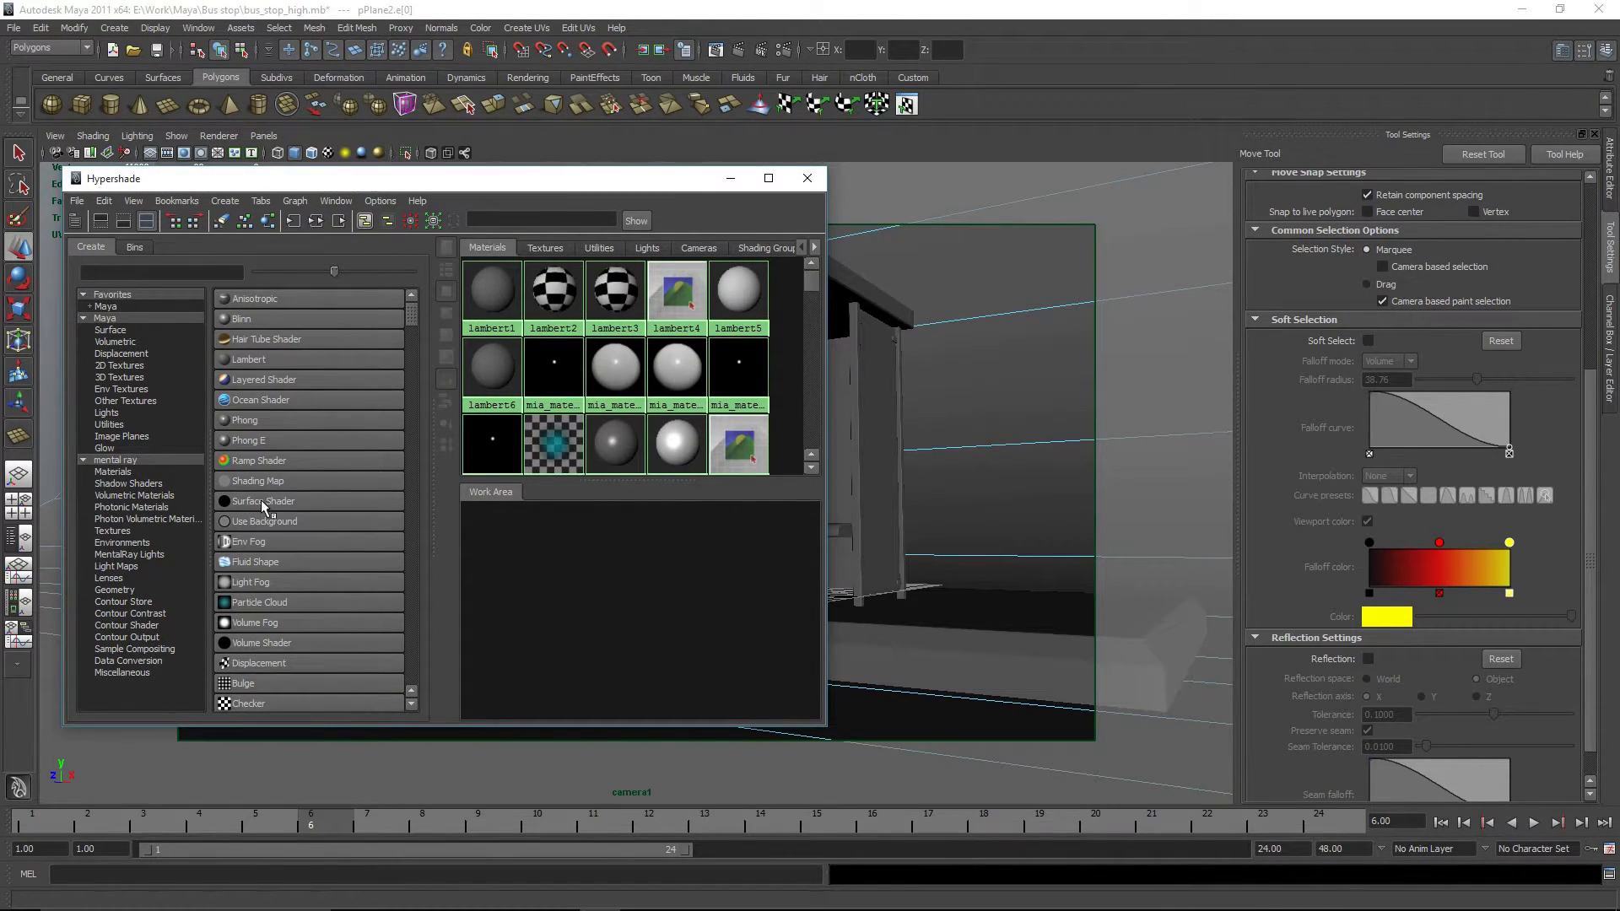
# Add a Surface Shader and, beside it, a mib_amb_occlusion texture to the Hypershade work area.
pyautogui.moveTo(261, 504); pyautogui.dragTo(561, 574, button='middle')
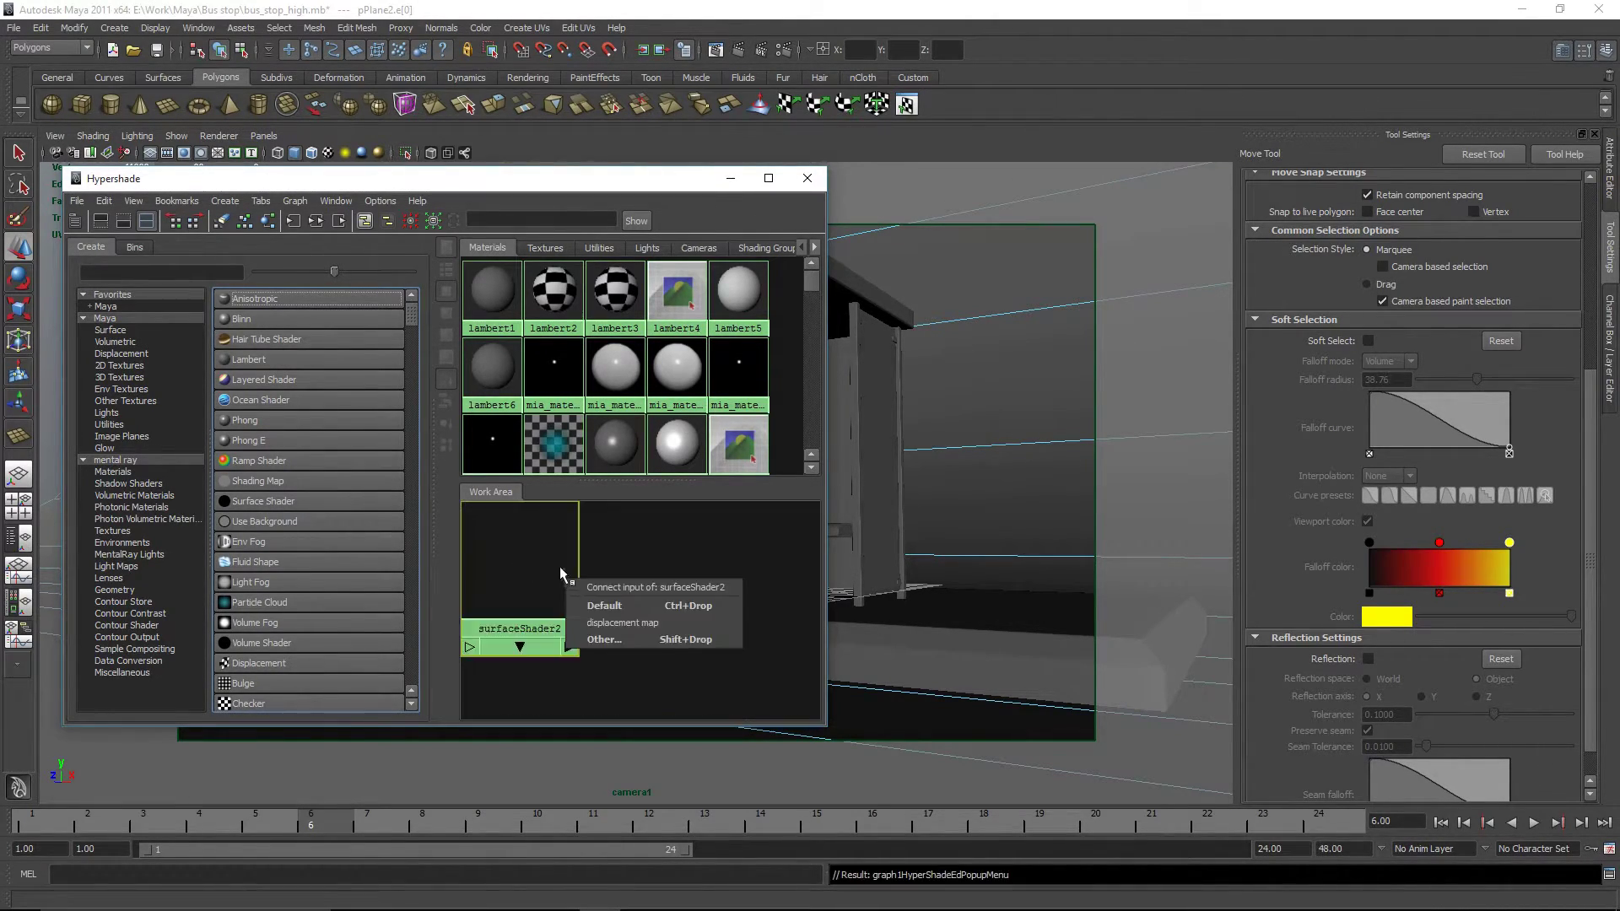
pyautogui.click(480, 549)
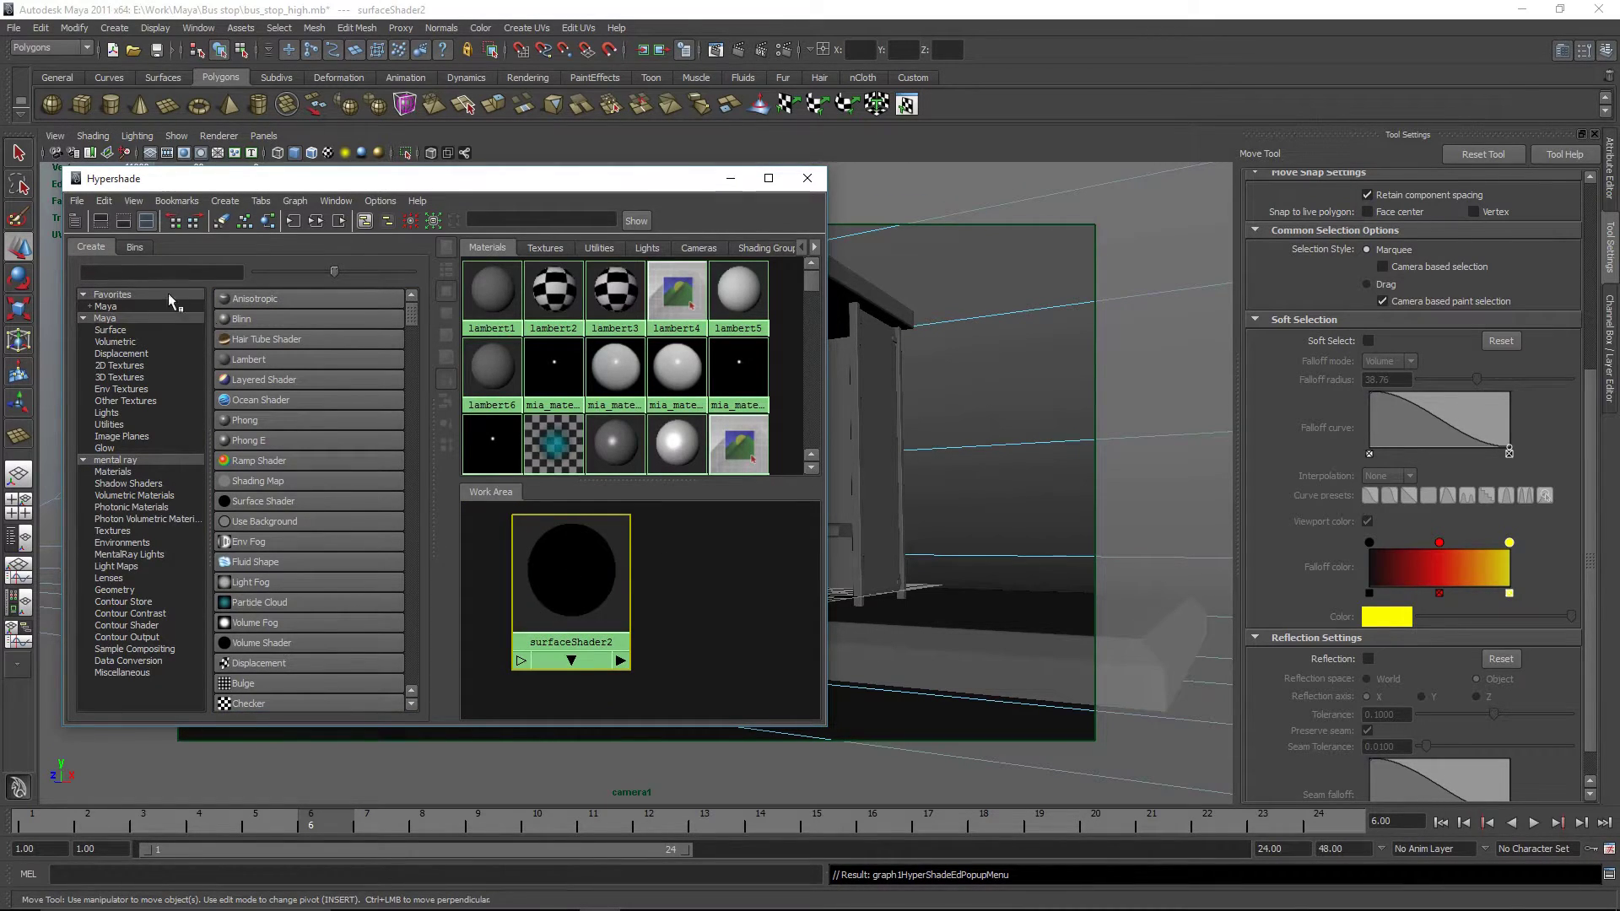
pyautogui.click(161, 272)
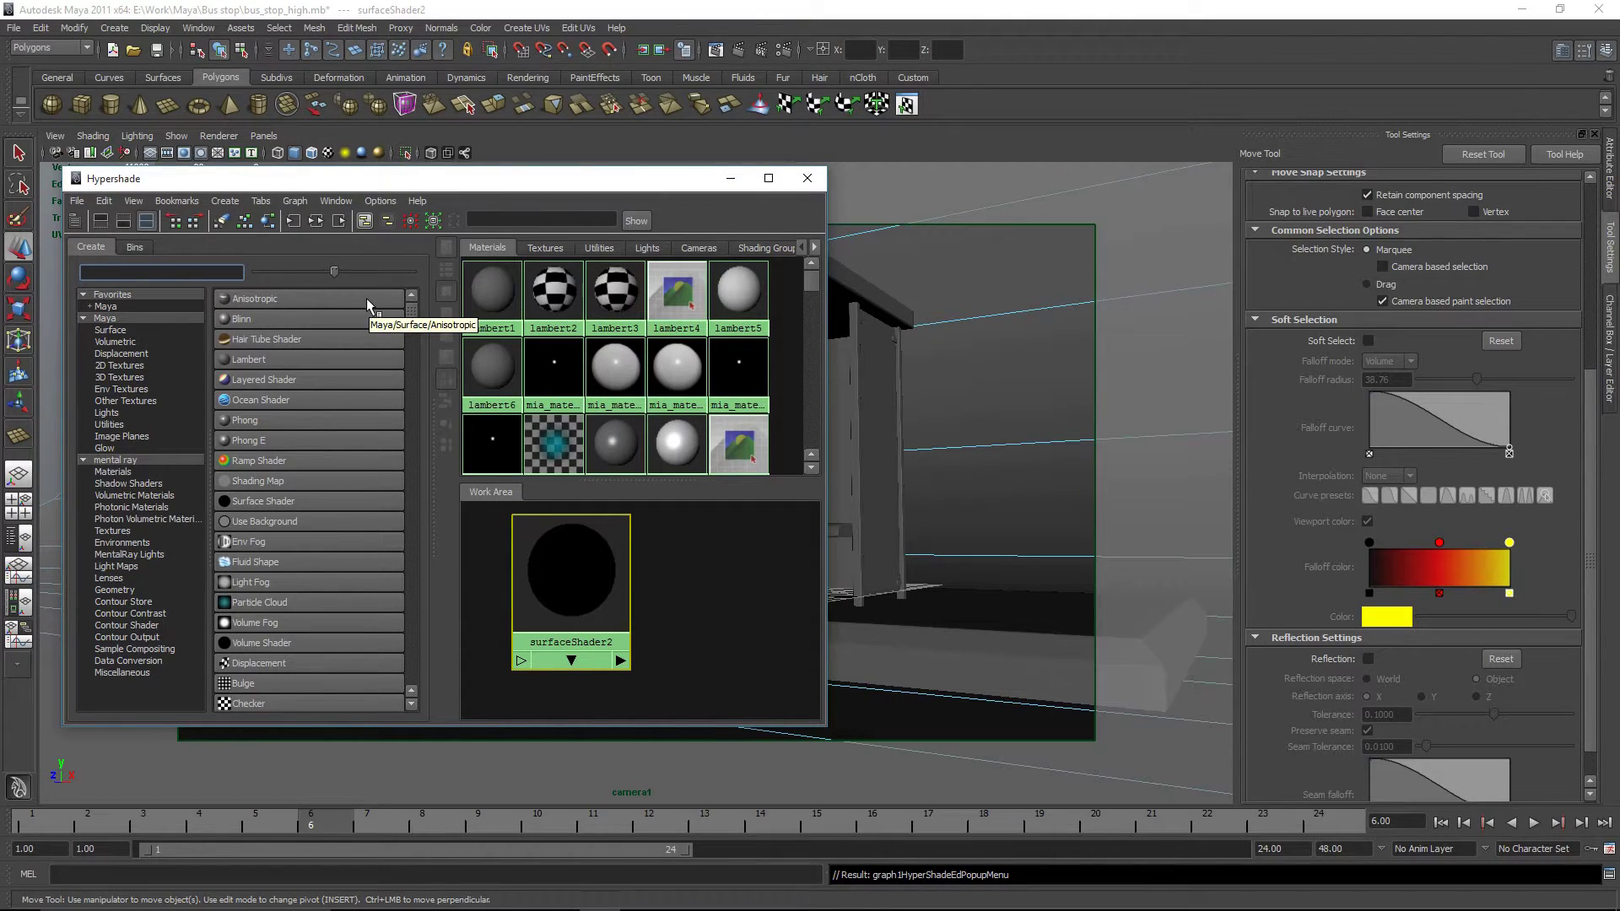
pyautogui.write('occ')
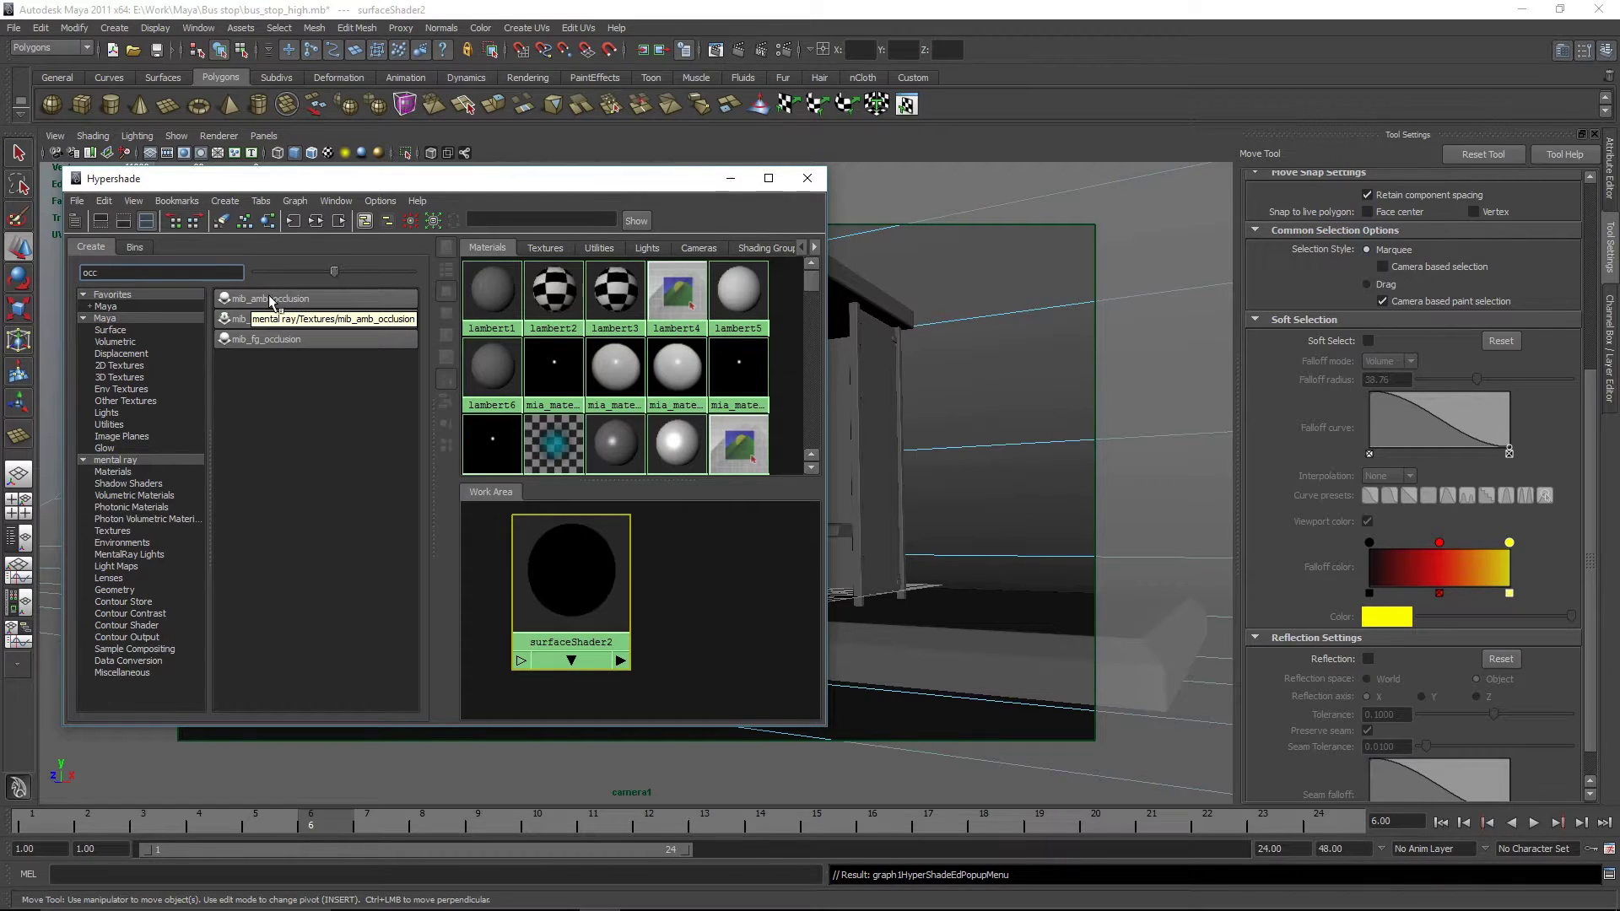
pyautogui.click(270, 299)
pyautogui.moveTo(773, 566)
pyautogui.mouseDown()
pyautogui.moveTo(741, 579)
pyautogui.moveTo(751, 568)
pyautogui.mouseUp()
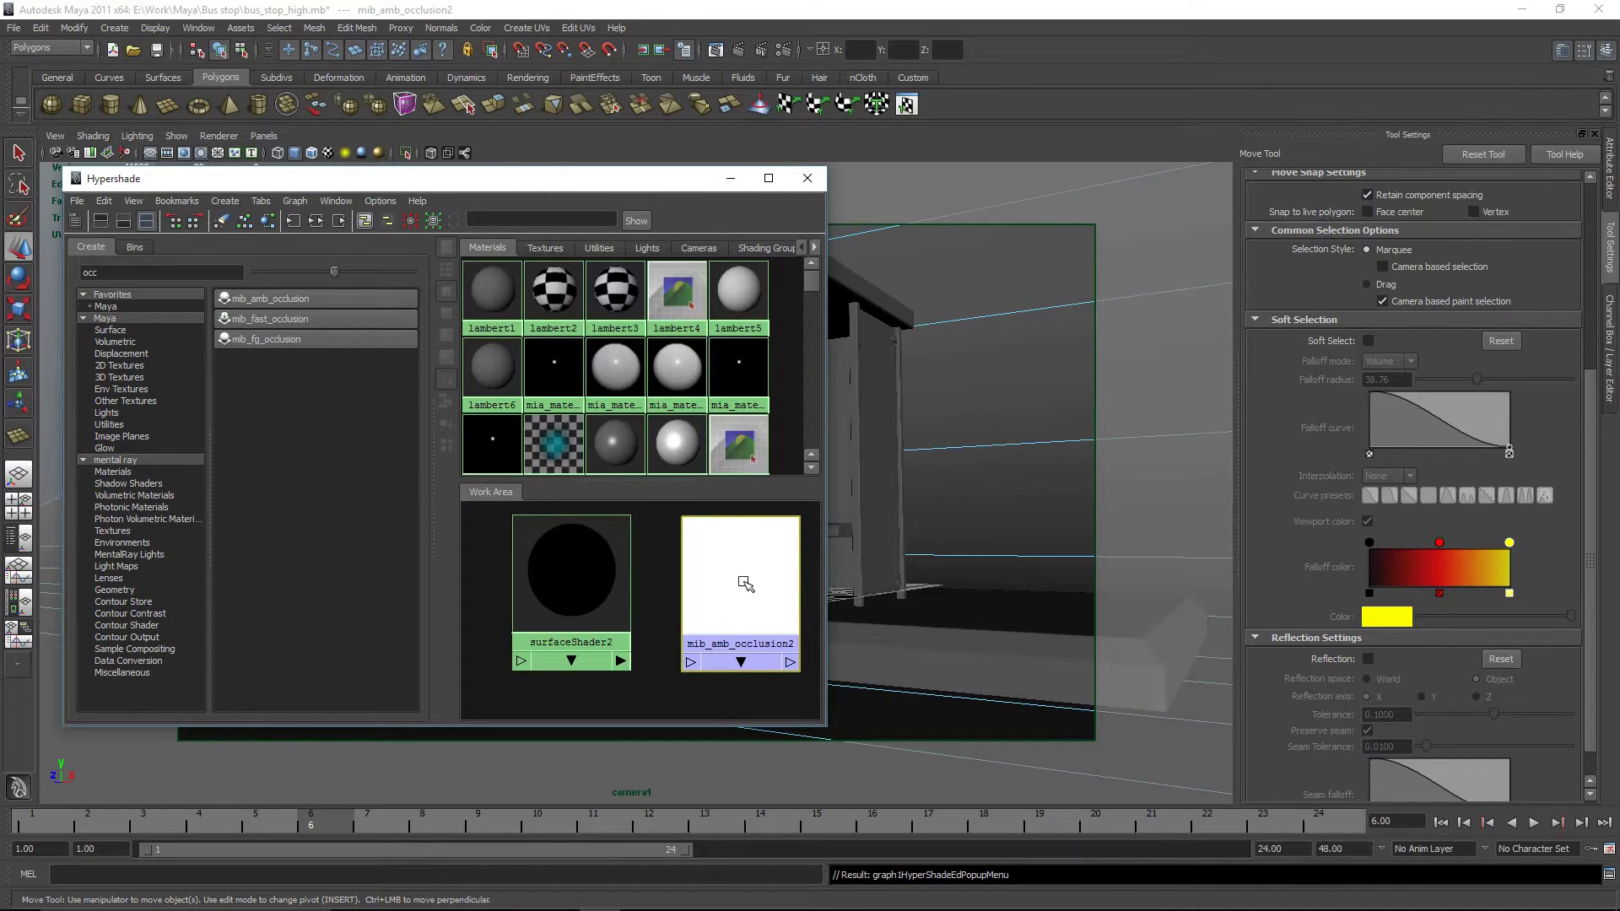
# Connect the mib_amb_occlusion2 texture to surfaceShader2's out color and open the occlusion node's attributes.
pyautogui.moveTo(749, 573); pyautogui.dragTo(580, 574, button='middle')
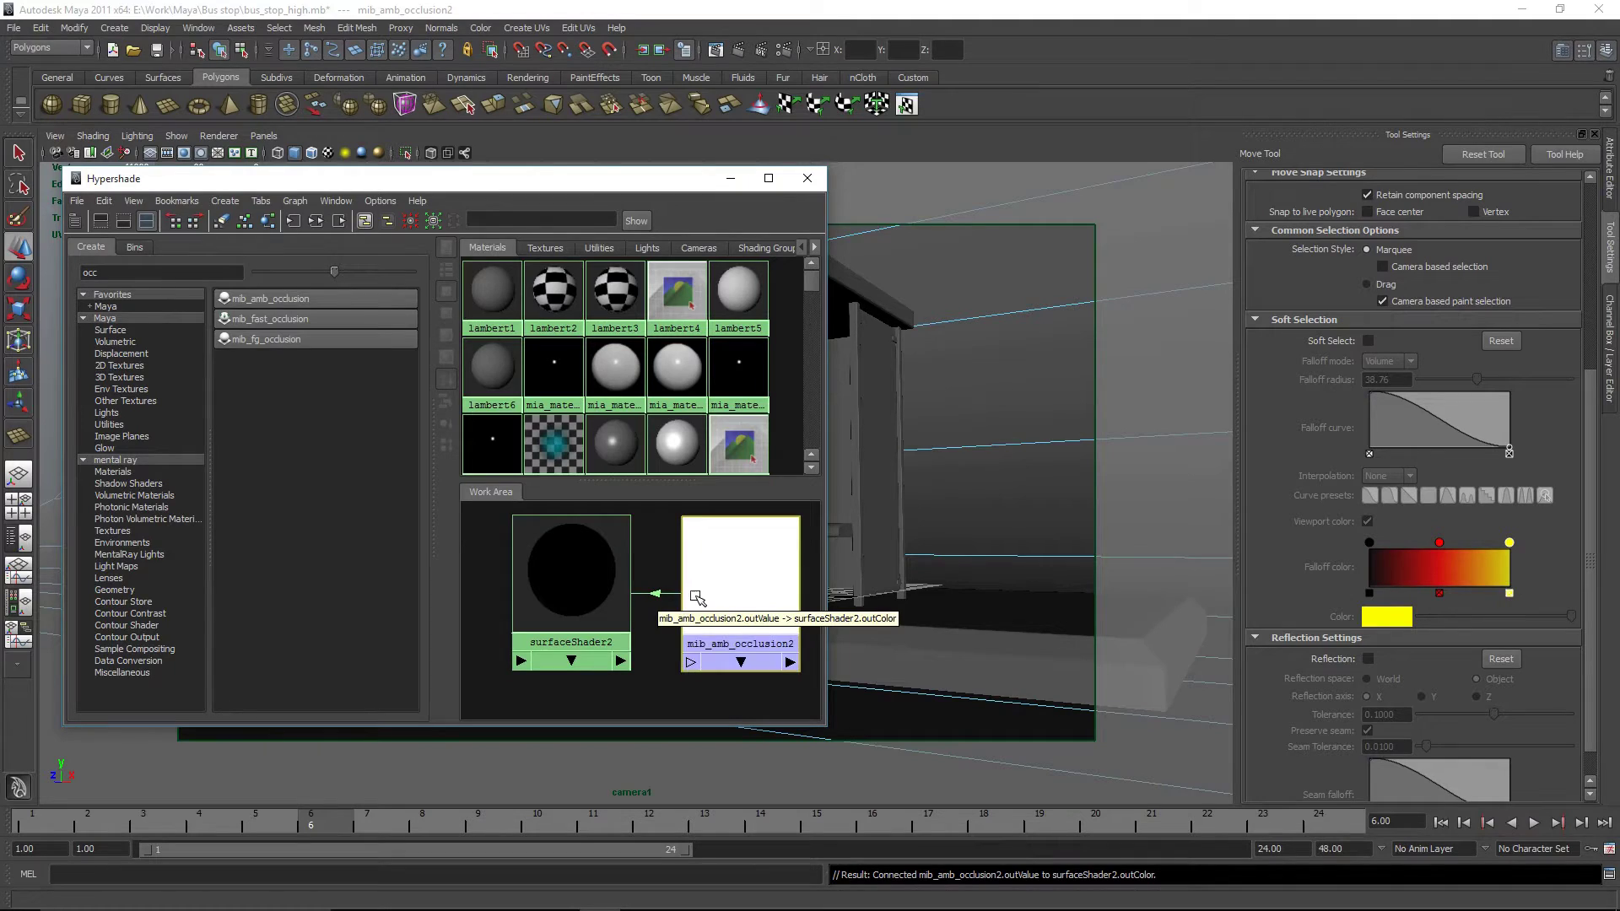
pyautogui.moveTo(618, 576); pyautogui.dragTo(591, 575)
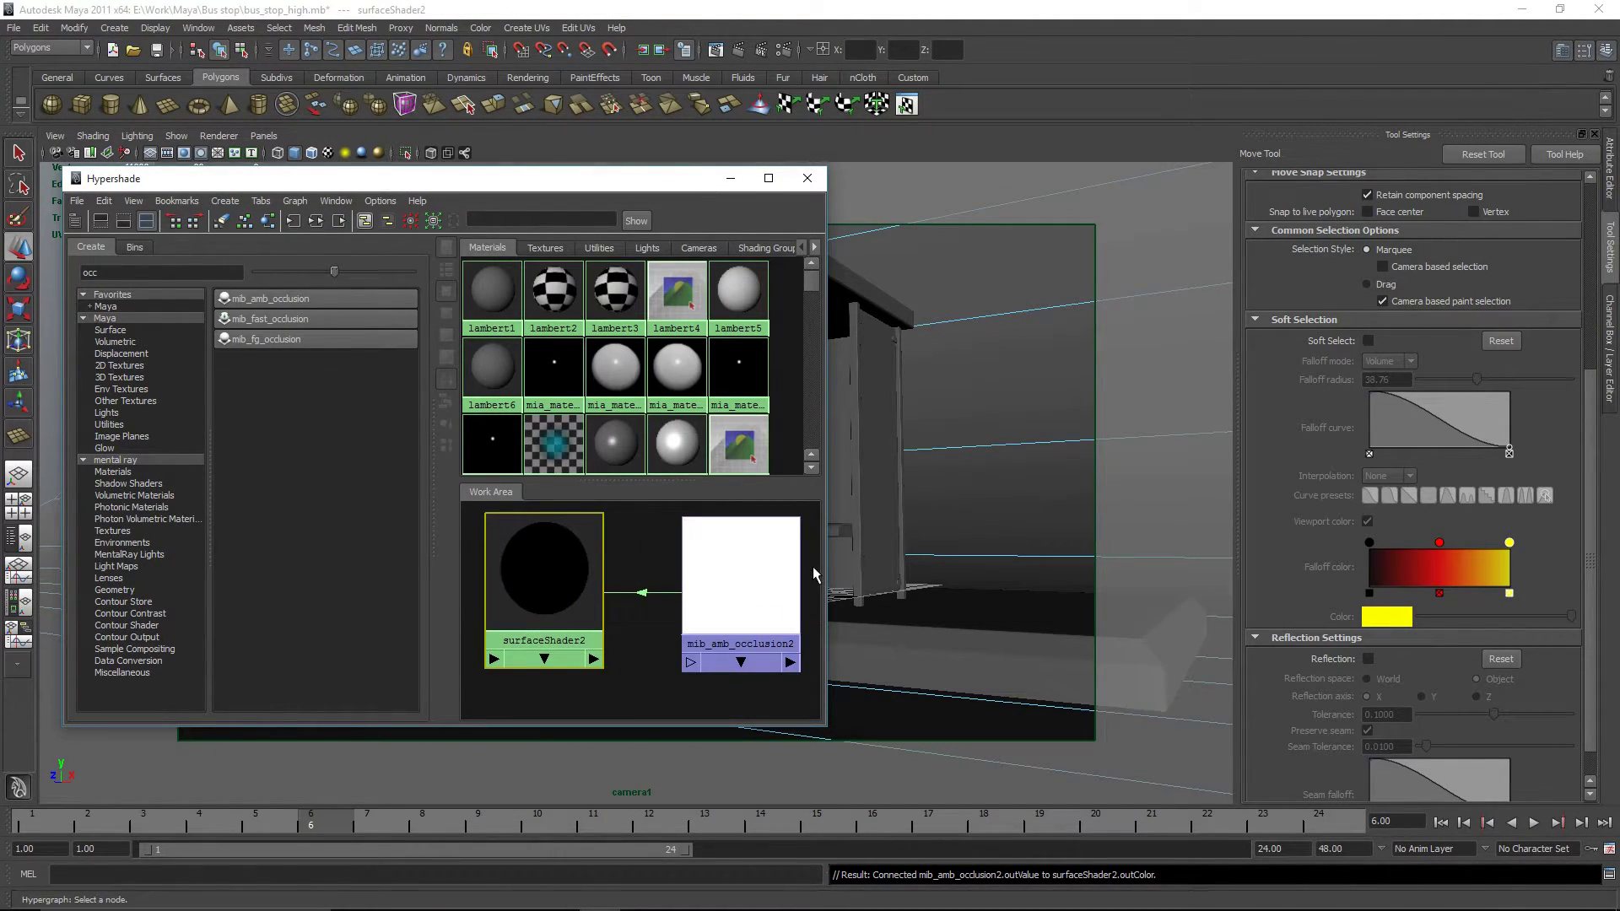
pyautogui.doubleClick(769, 563)
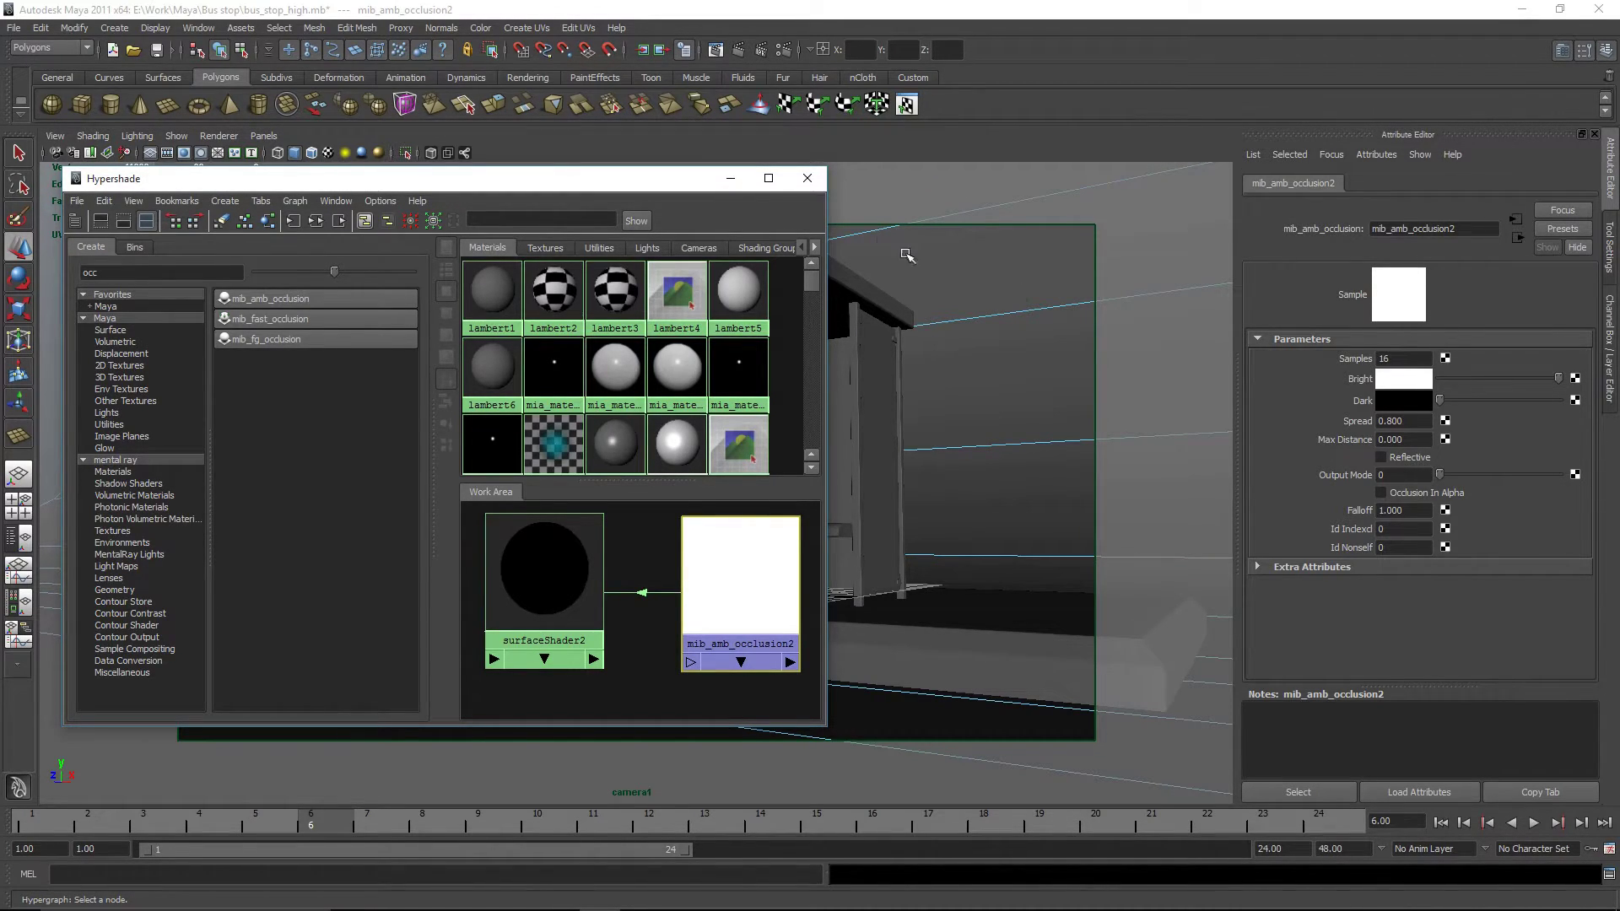
pyautogui.click(732, 179)
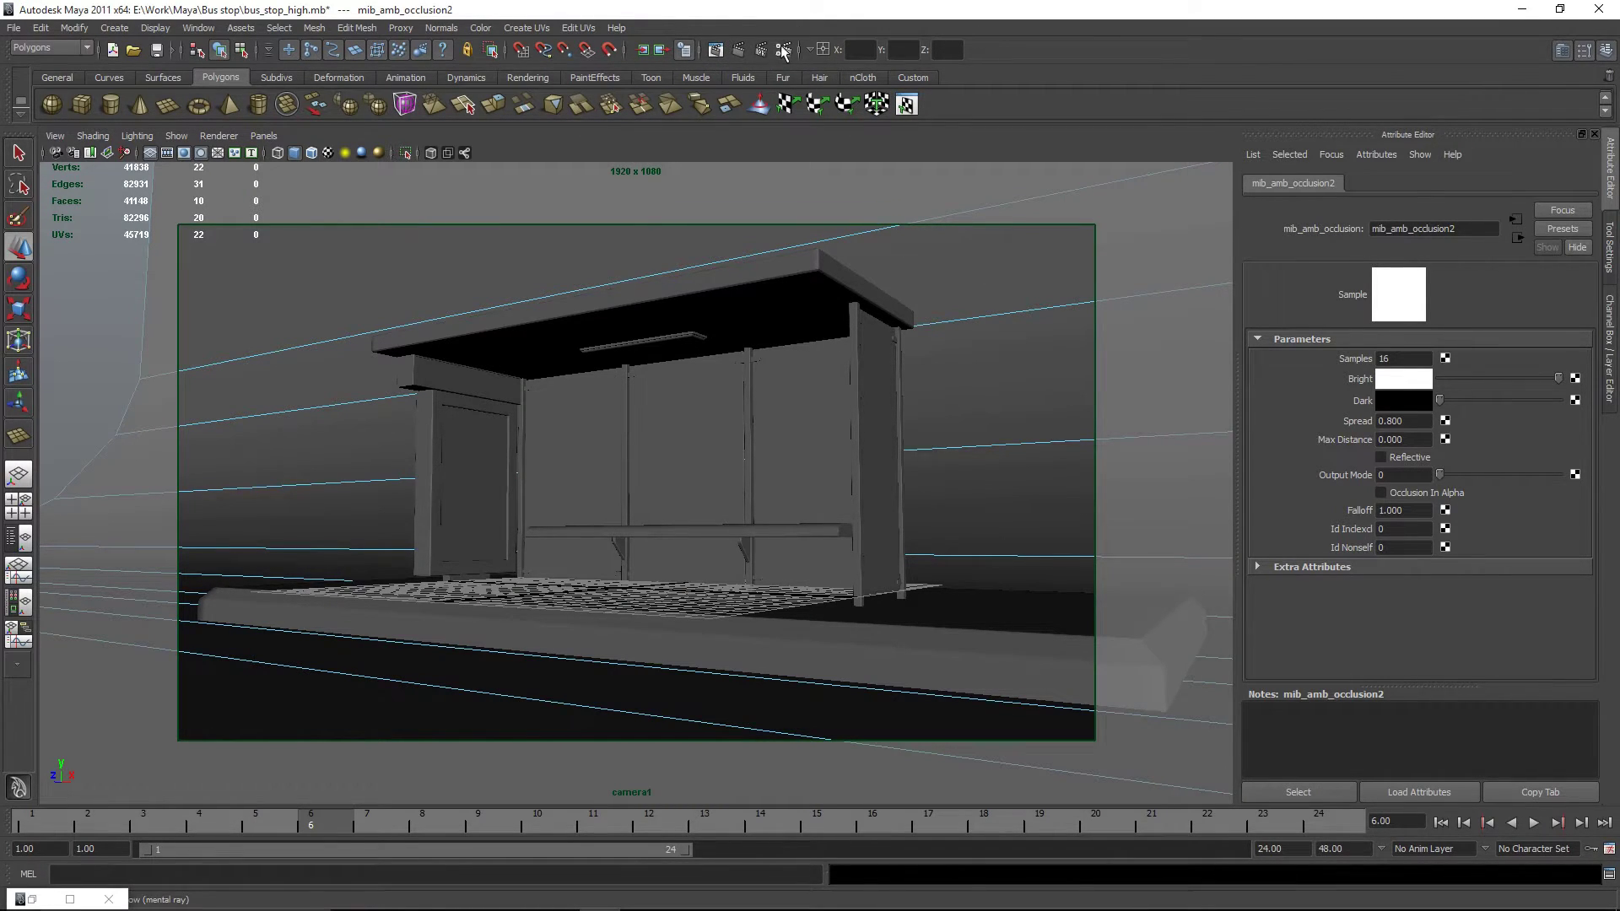
pyautogui.click(739, 51)
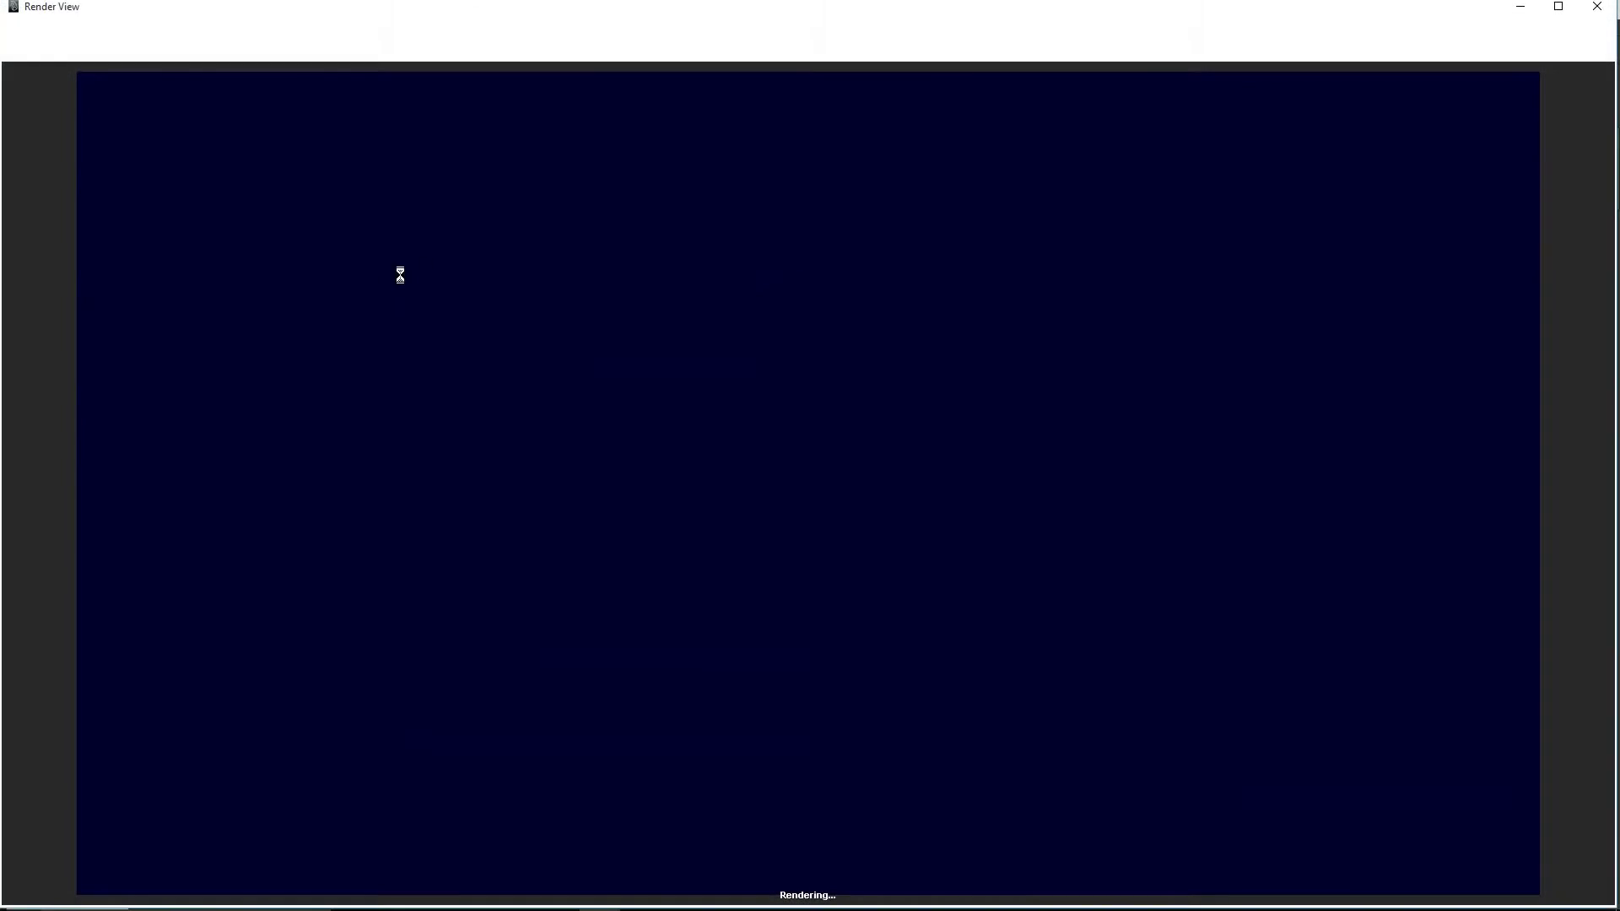
pyautogui.click(1597, 6)
# Select the entire bus stop and backdrop, assign the existing surfaceShader2 material and render a test frame.
pyautogui.moveTo(391, 296); pyautogui.dragTo(472, 263, button='right')
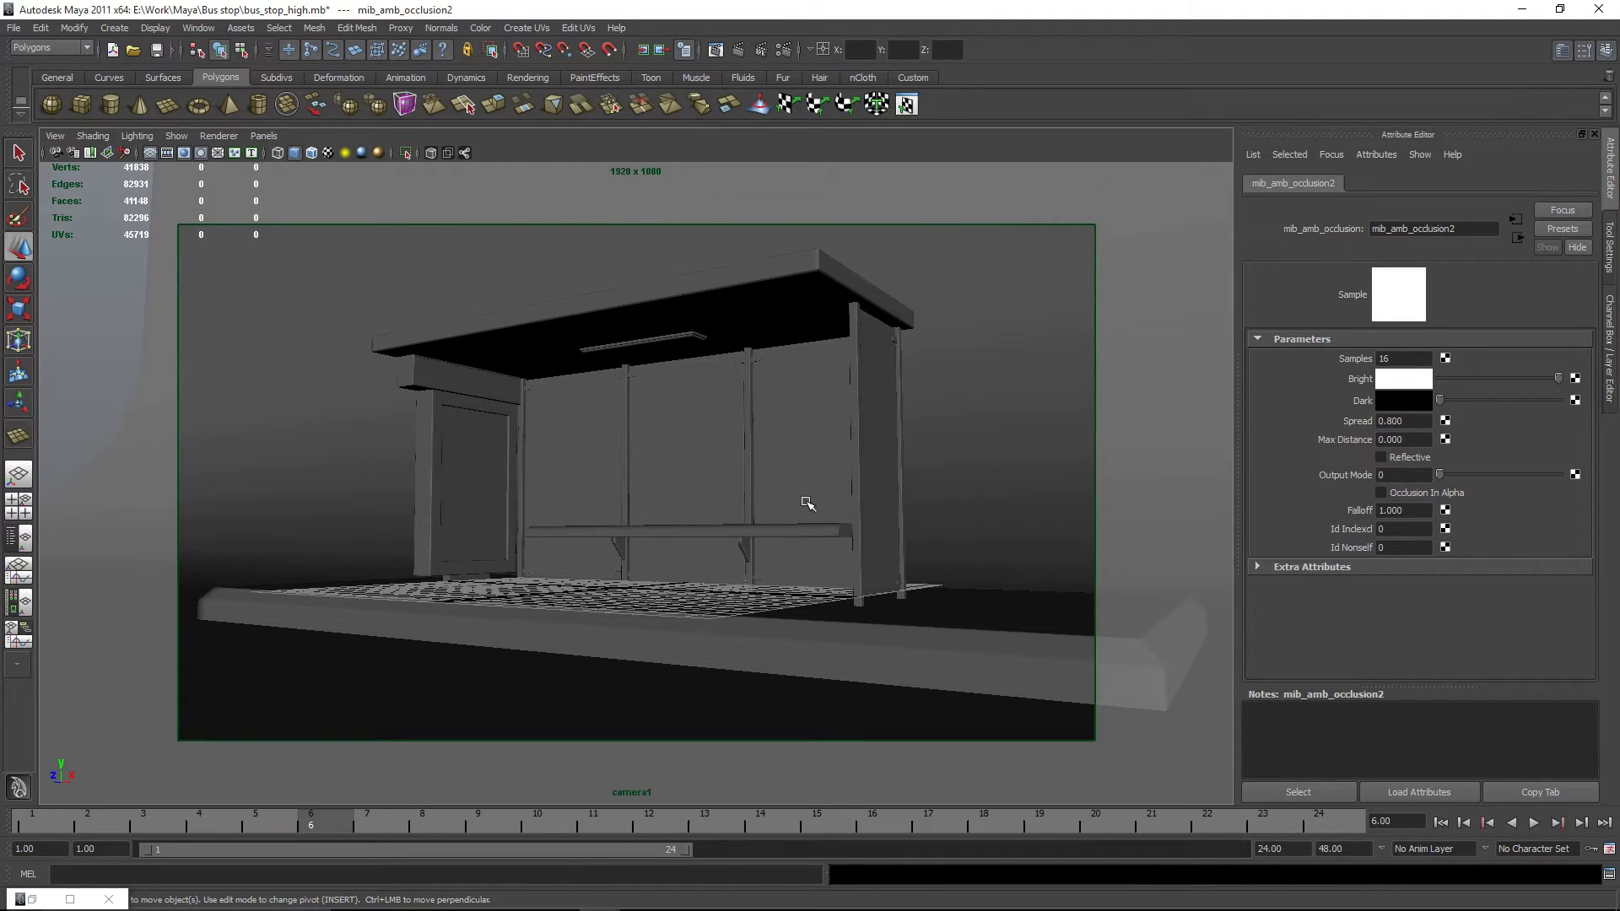
pyautogui.moveTo(241, 255); pyautogui.dragTo(995, 692)
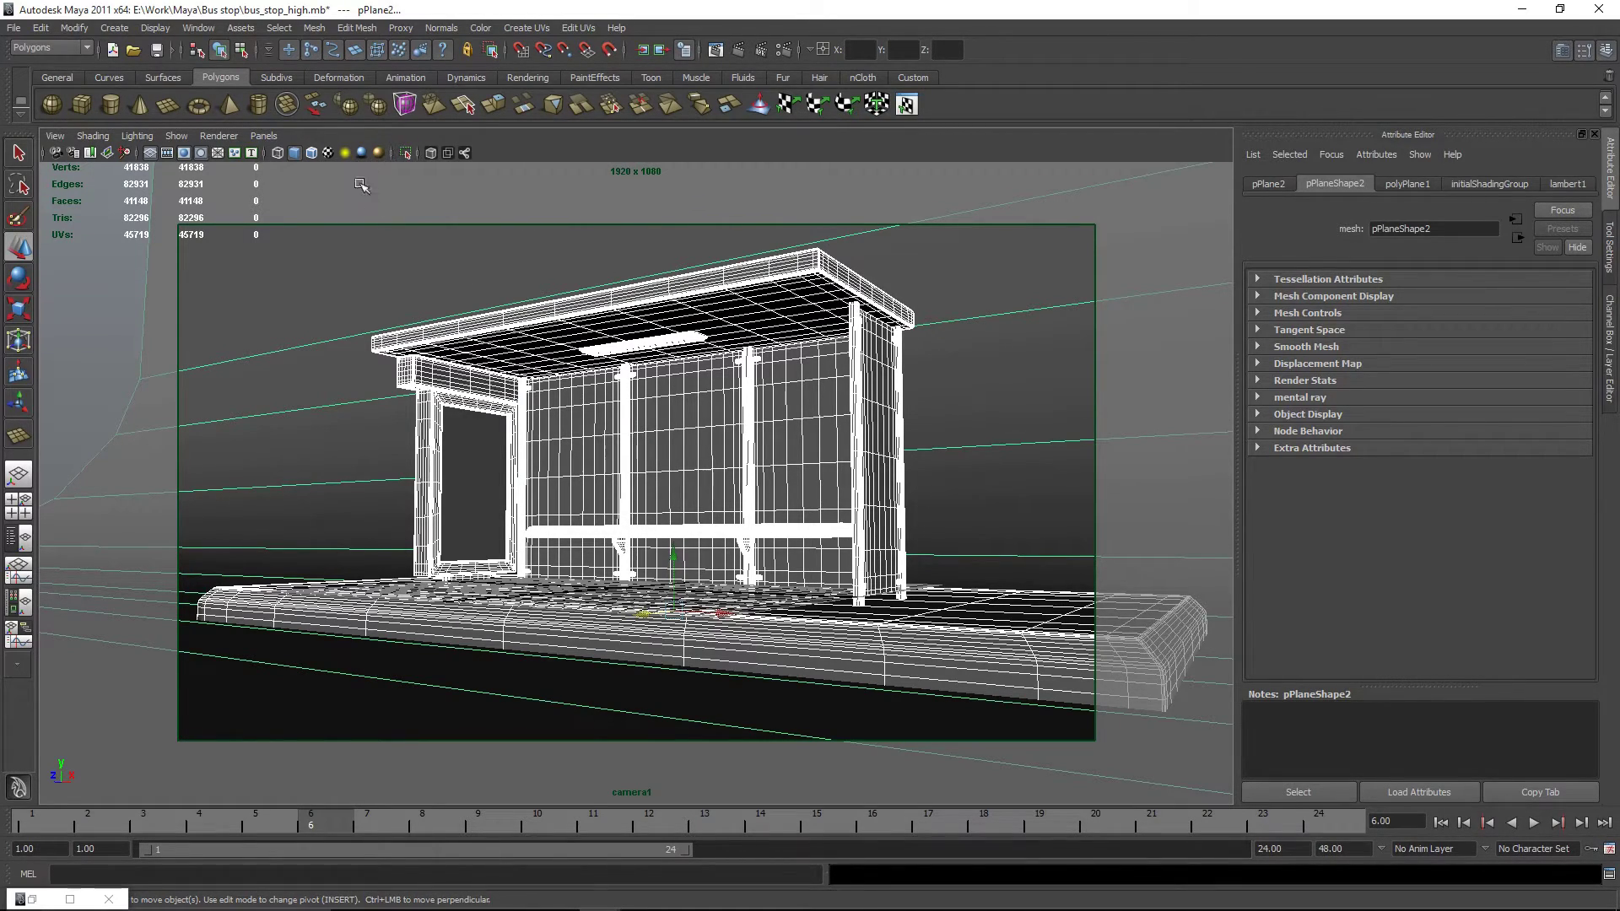
pyautogui.rightClick(706, 423)
pyautogui.moveTo(722, 696)
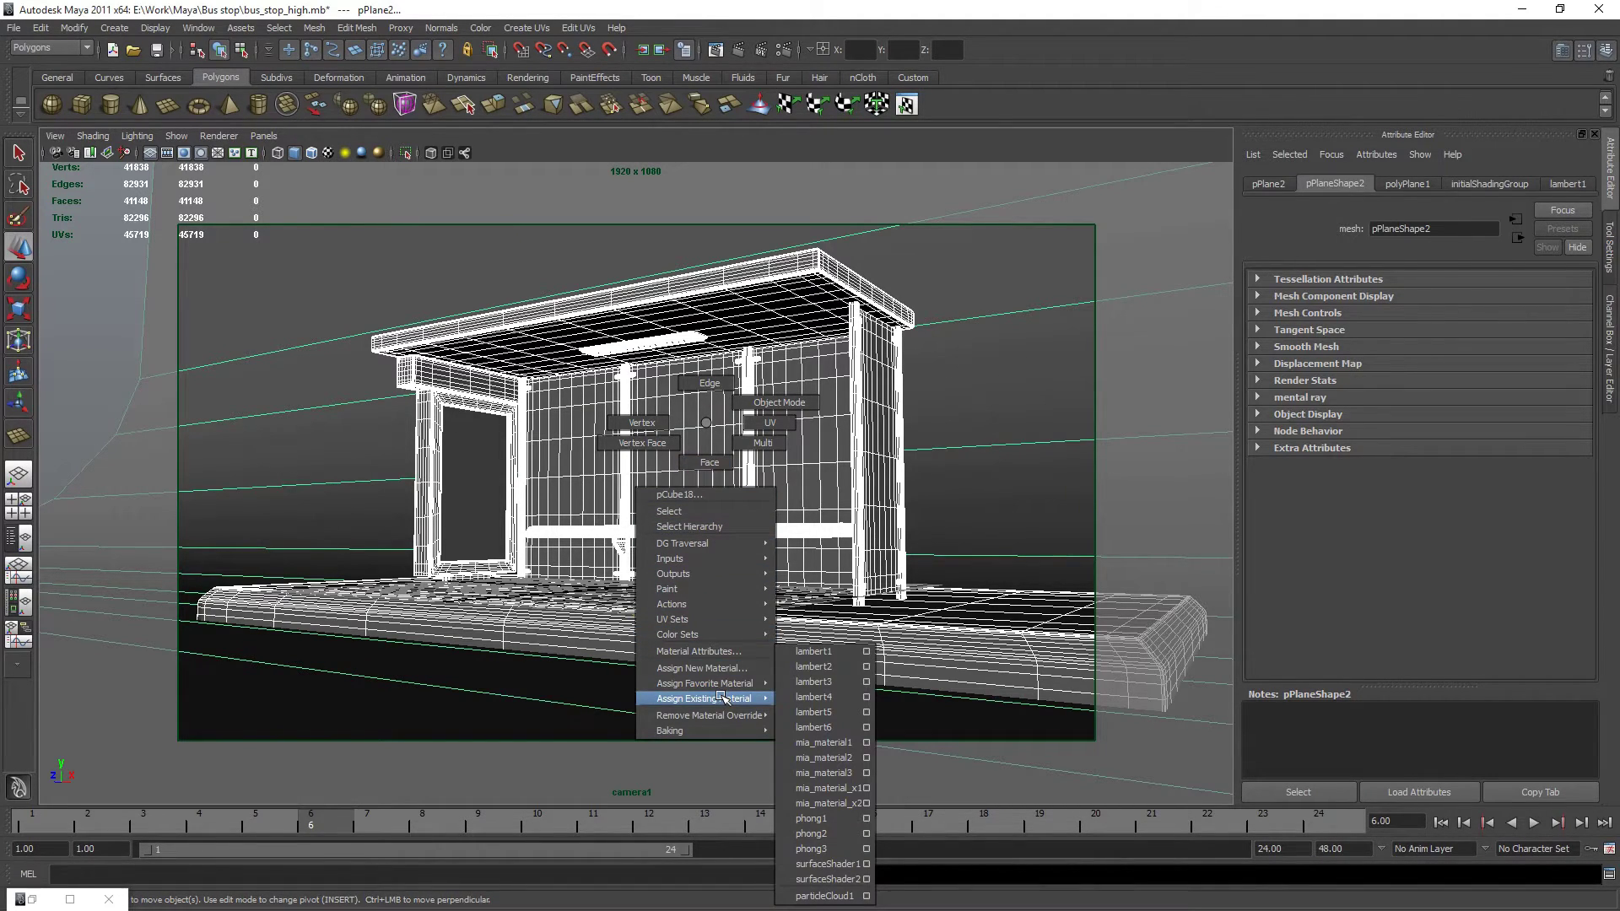
pyautogui.click(831, 877)
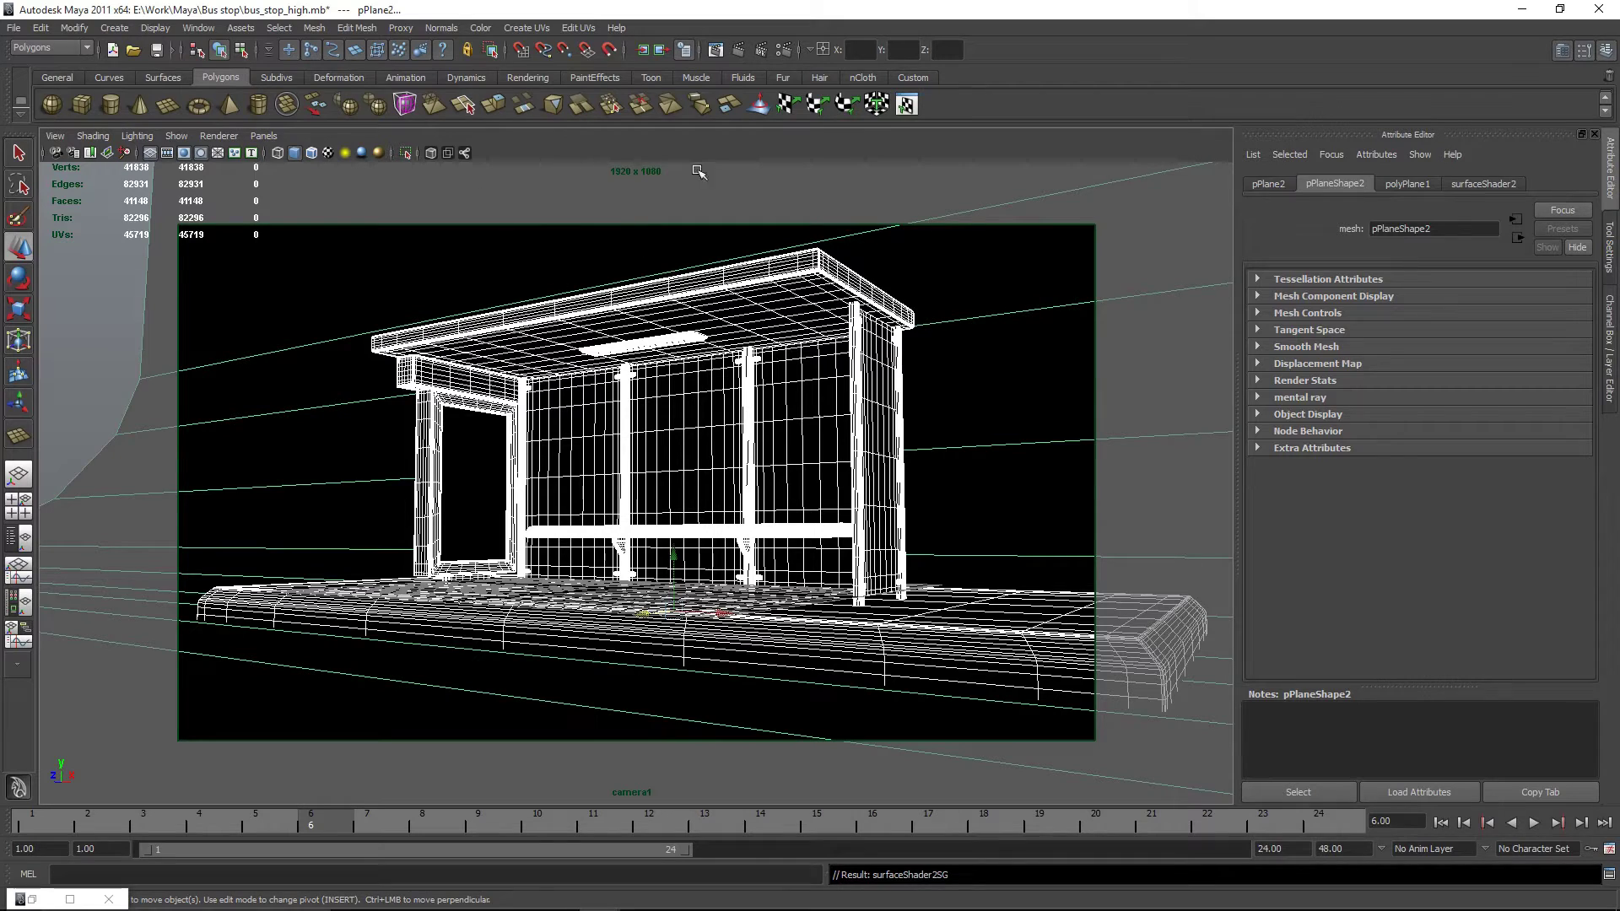
pyautogui.click(742, 48)
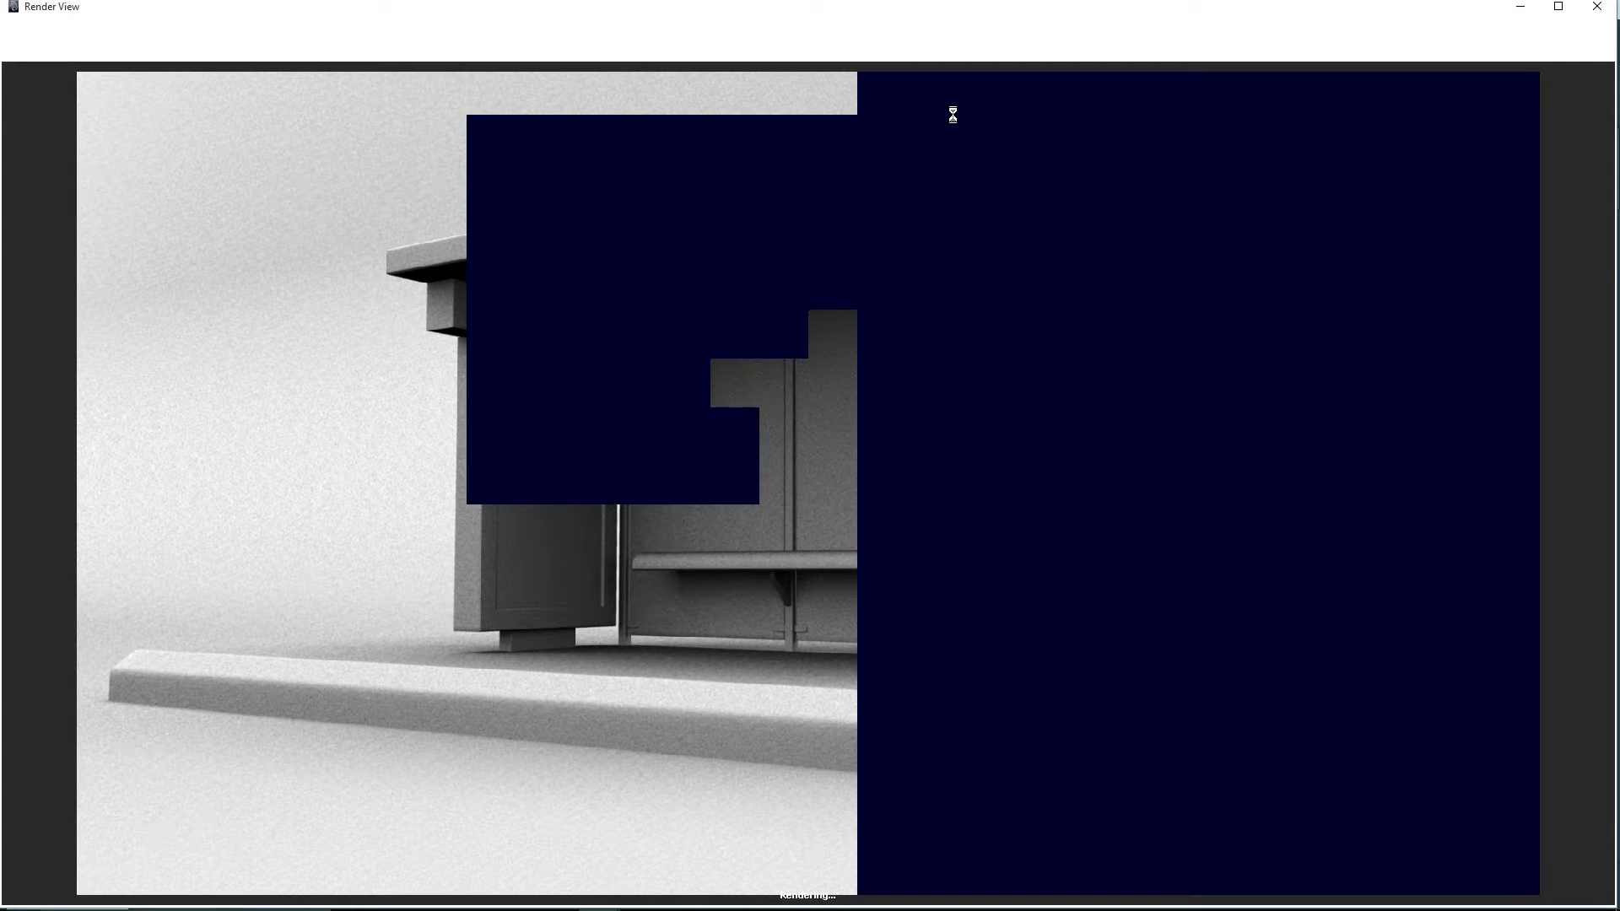
pyautogui.click(1520, 7)
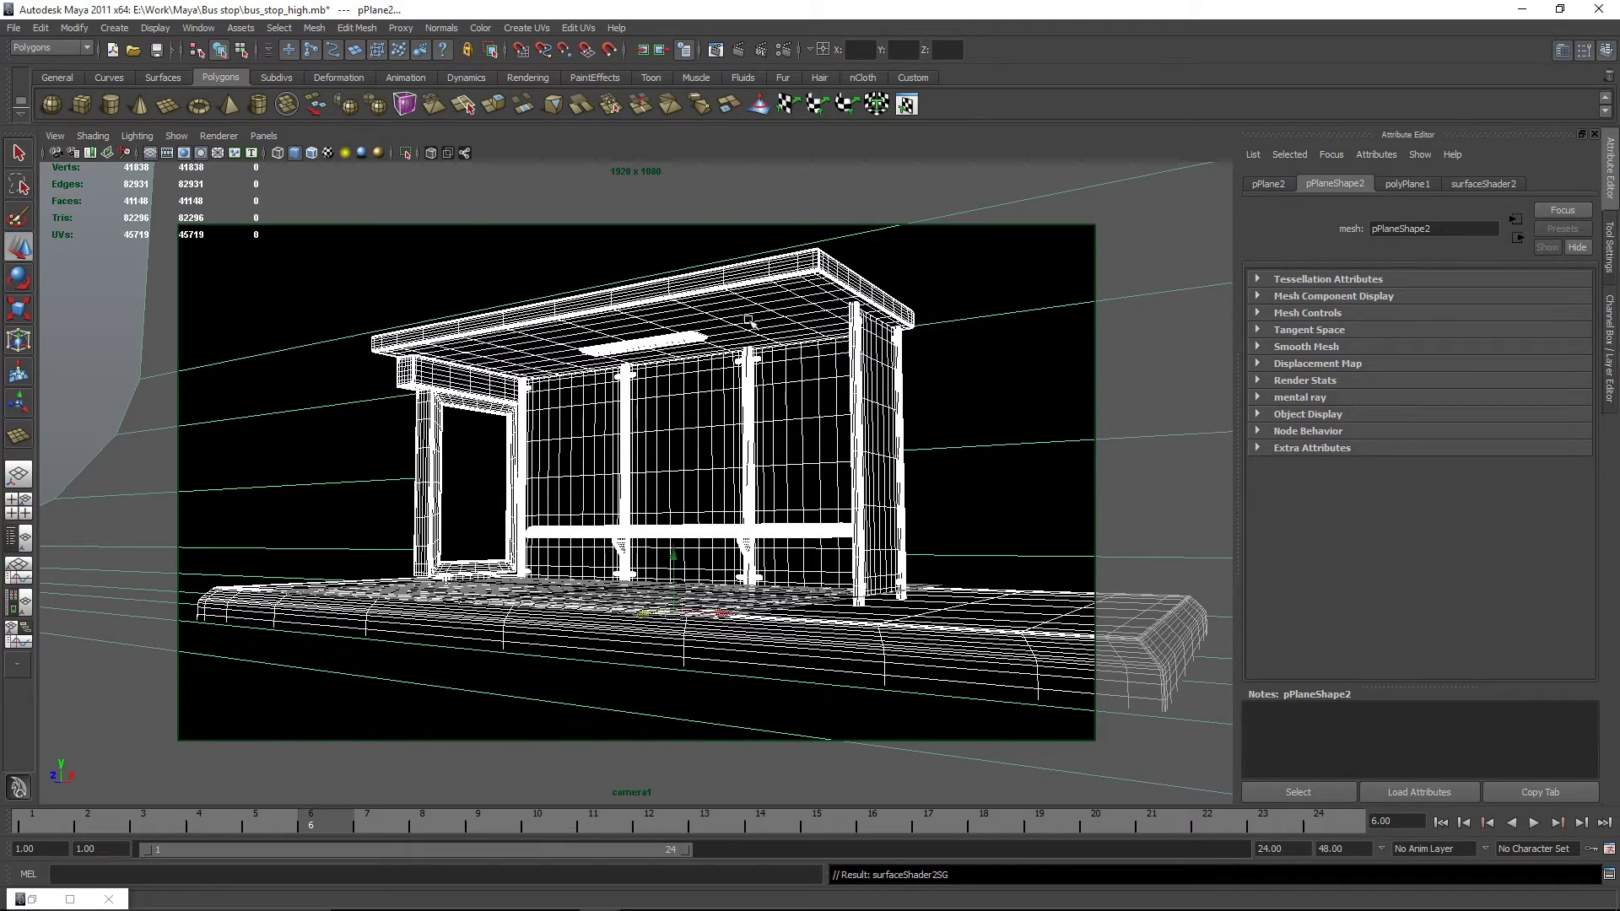
# Set the mib_amb_occlusion2 node's samples to 60 and render the frame again.
pyautogui.moveTo(31, 876)
pyautogui.click(84, 899)
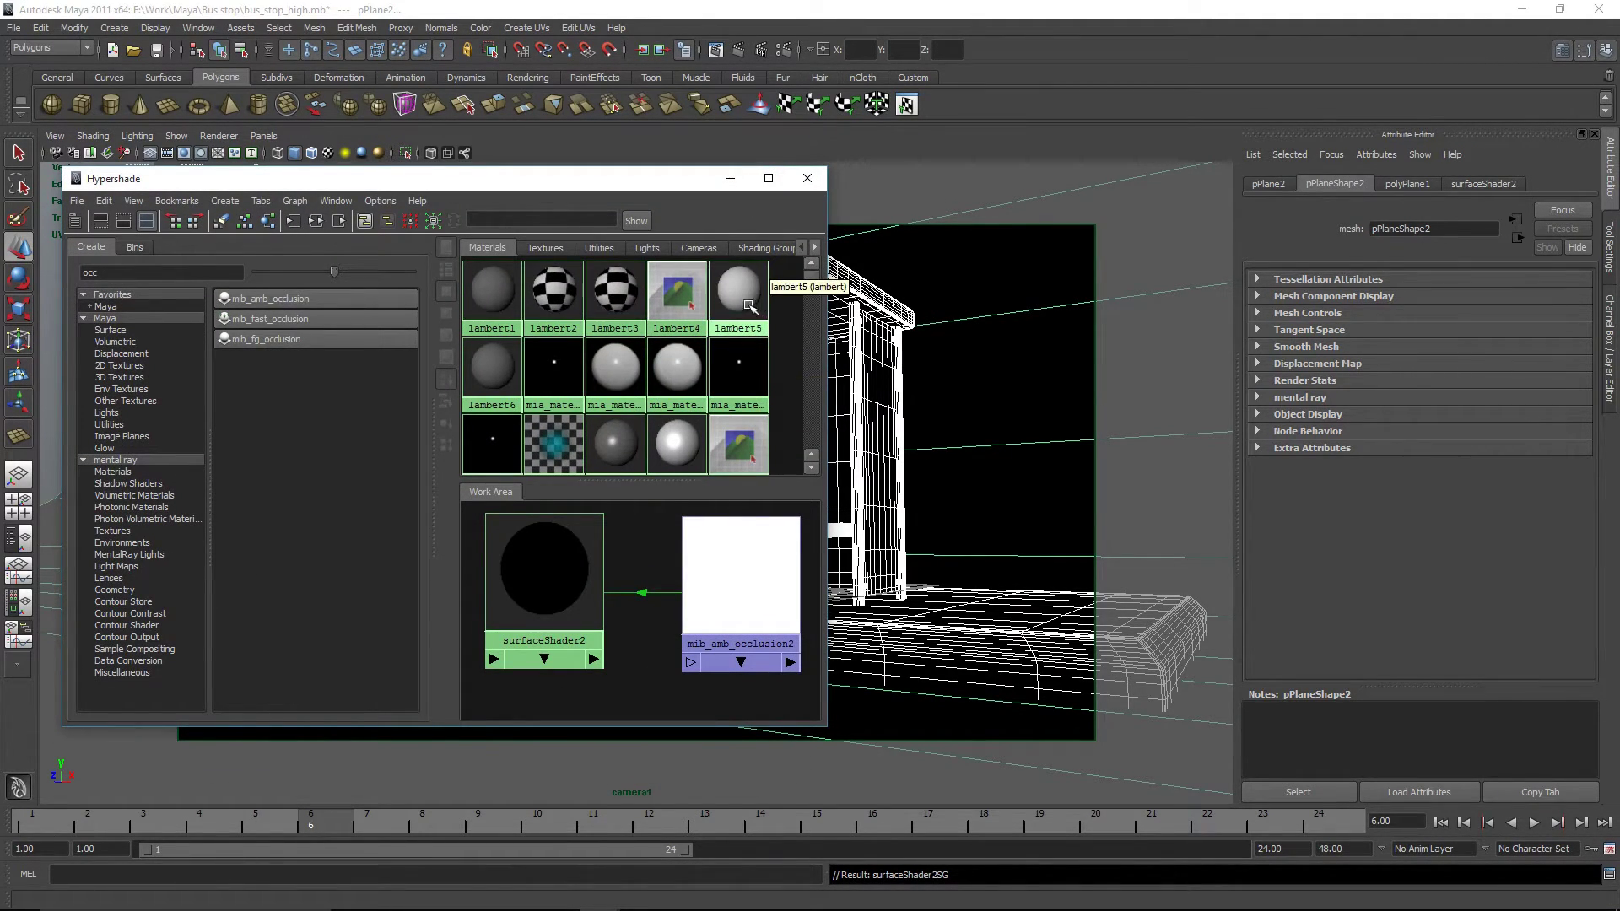
pyautogui.click(751, 577)
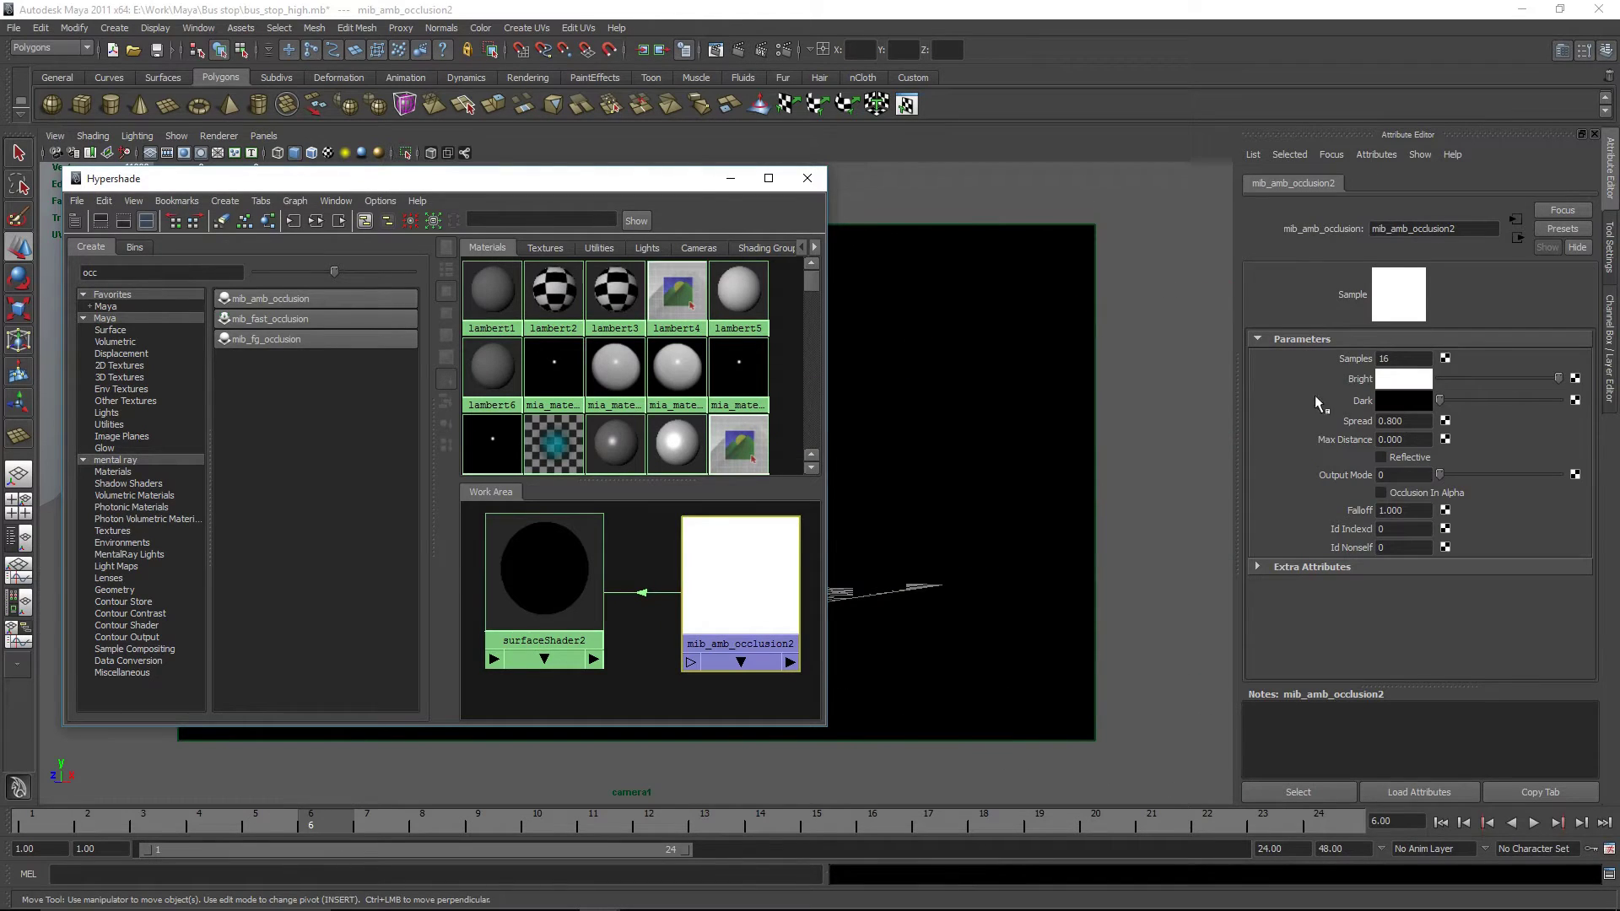
pyautogui.click(1409, 358)
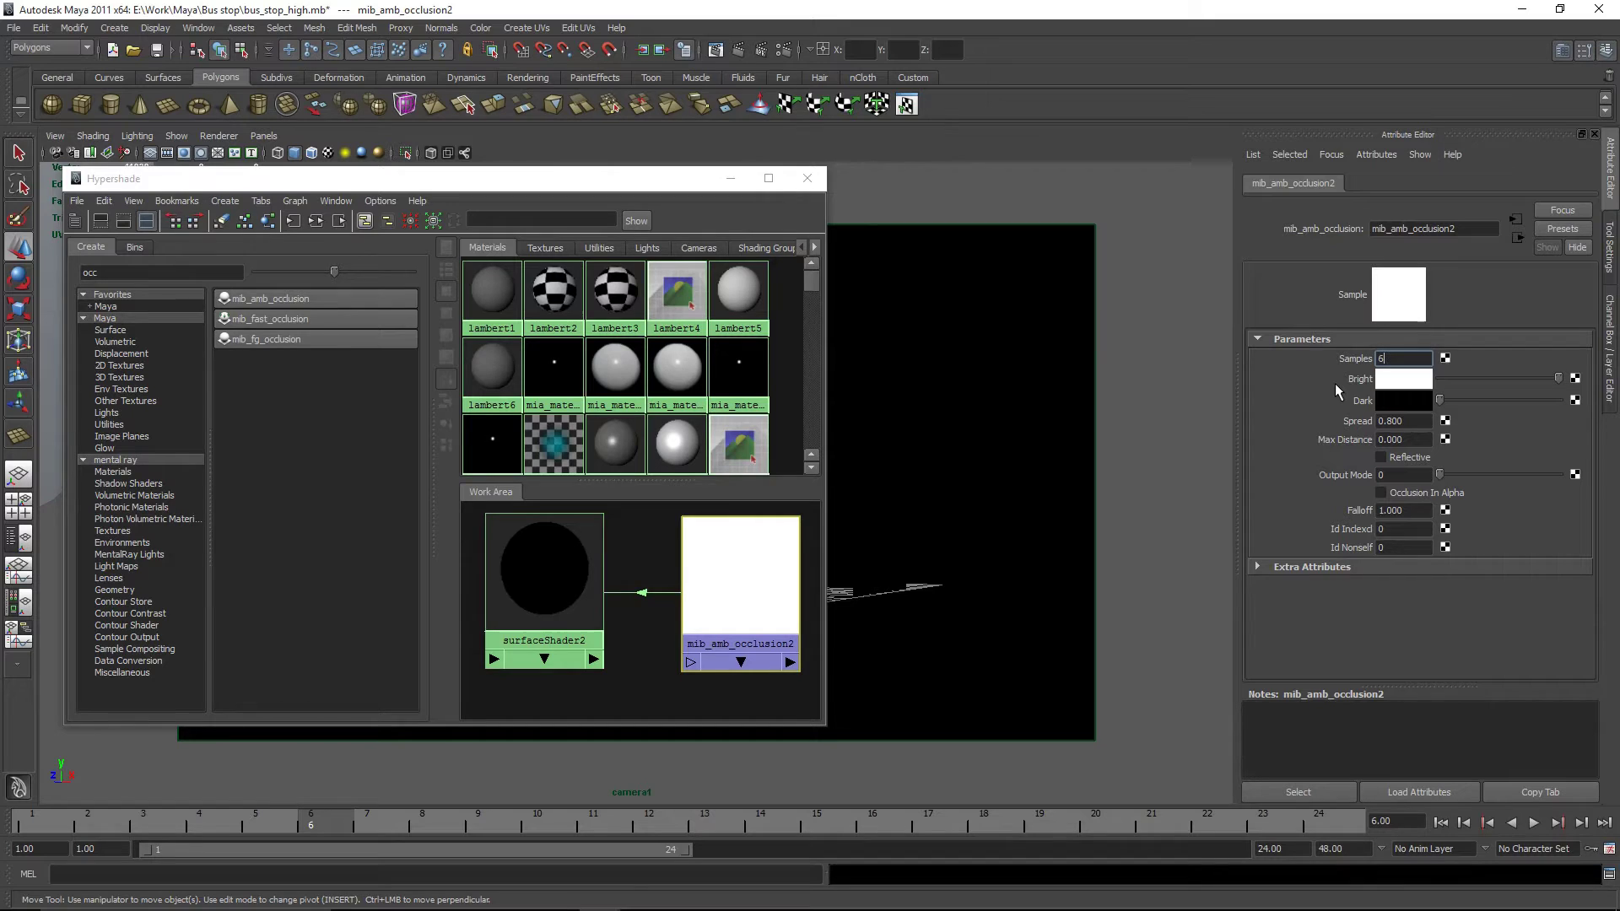
pyautogui.click(730, 178)
pyautogui.click(739, 49)
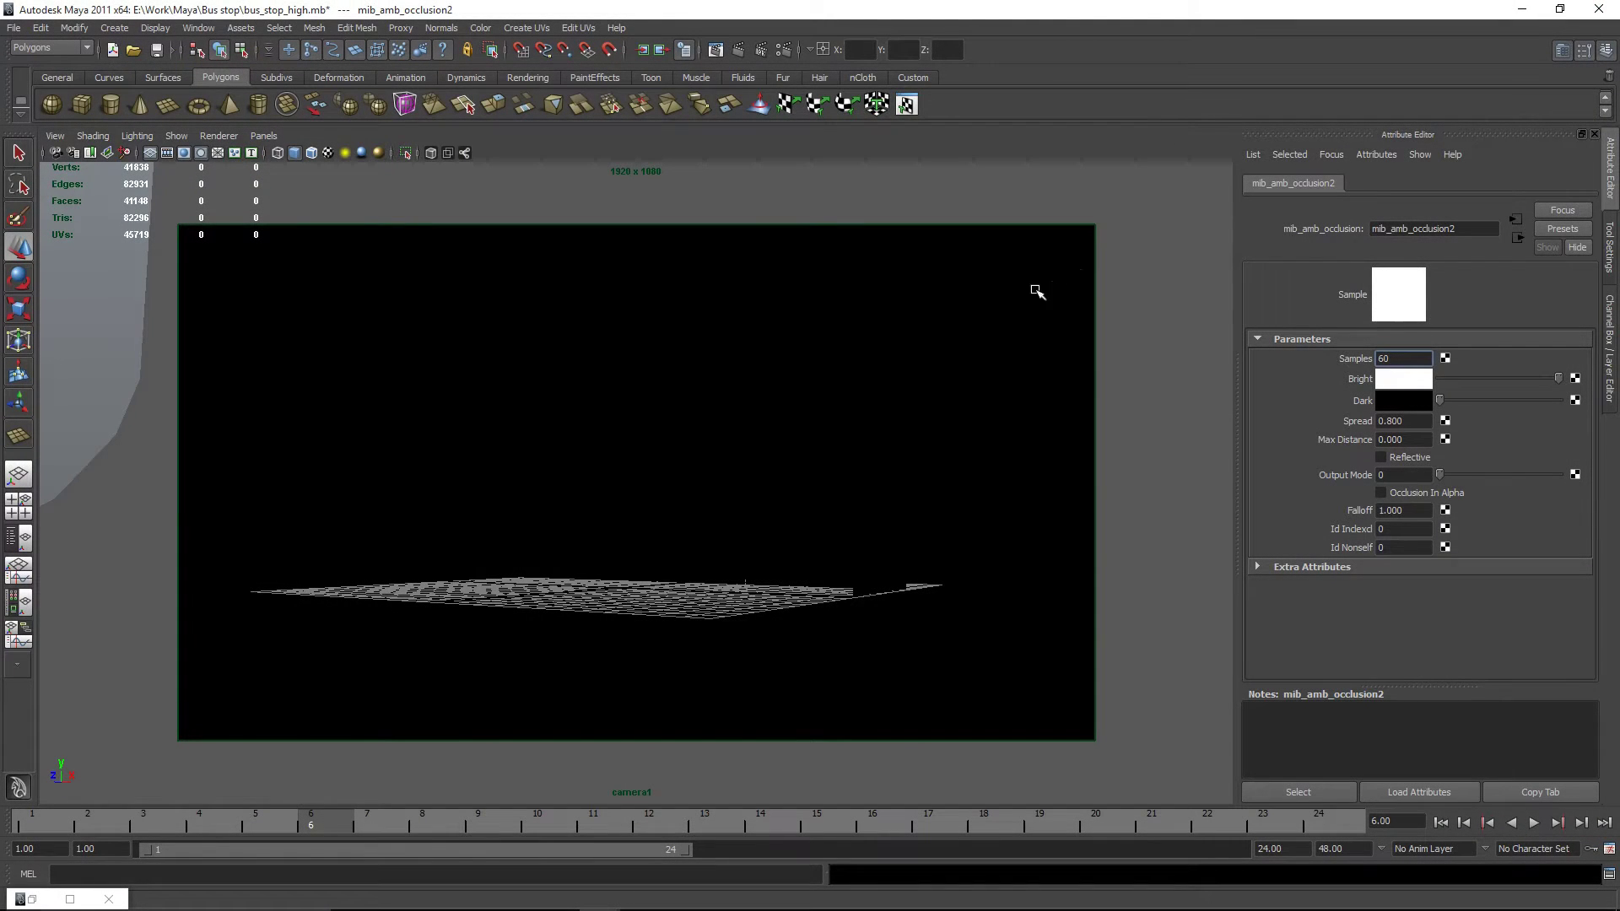
# Set the mib_amb_occlusion2 node's samples to 256 and put the Hypershade out of the way.
pyautogui.click(28, 899)
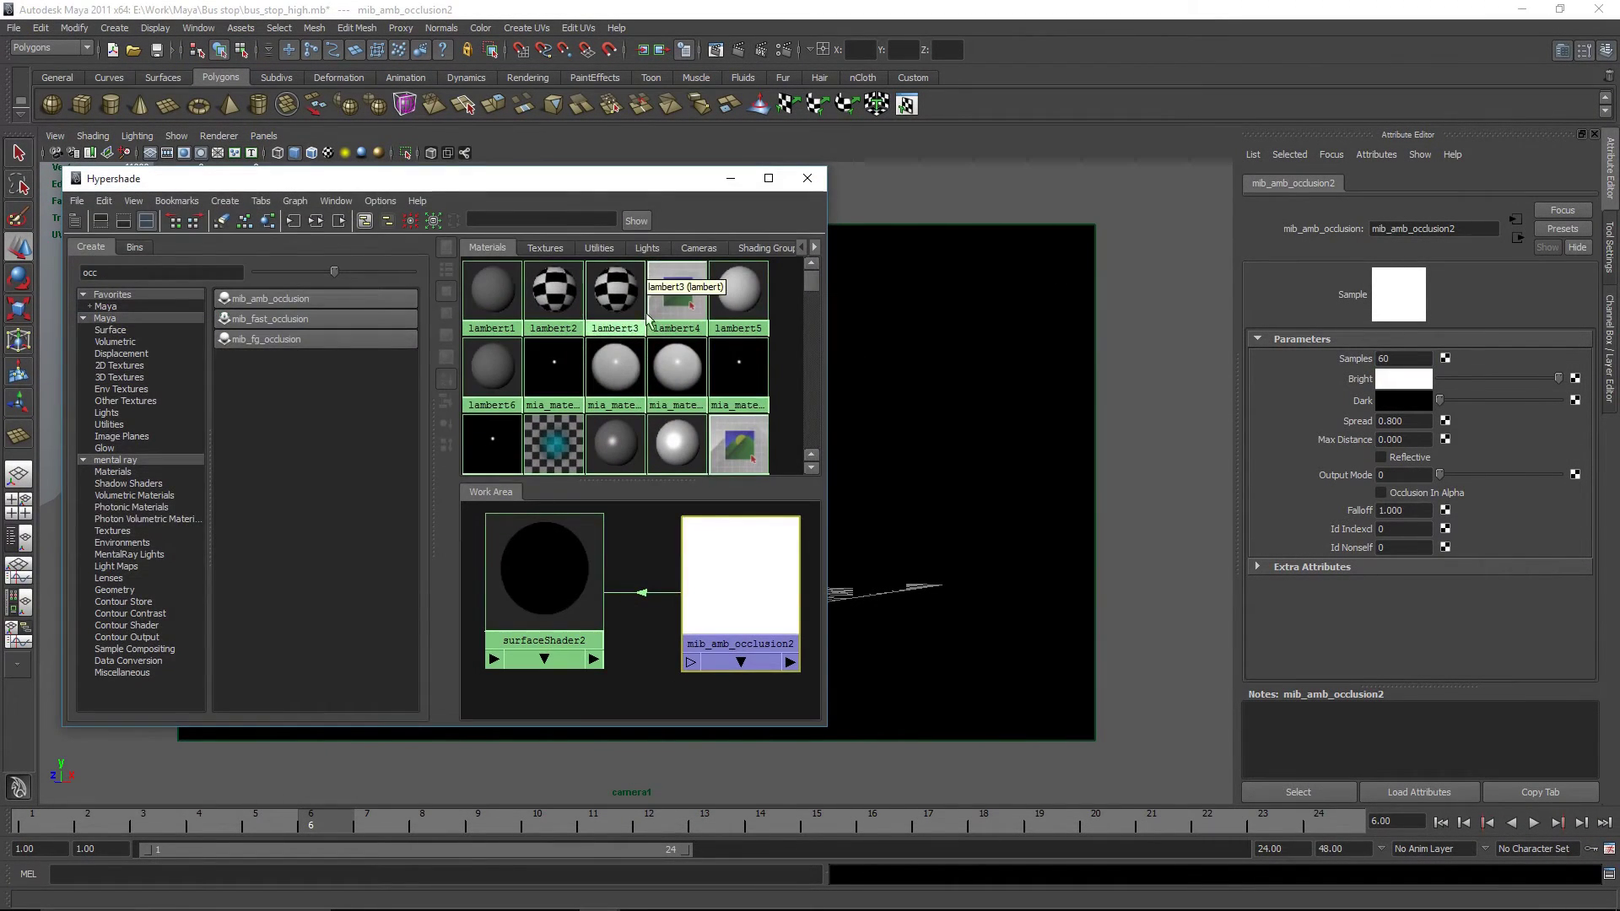
pyautogui.doubleClick(1423, 360)
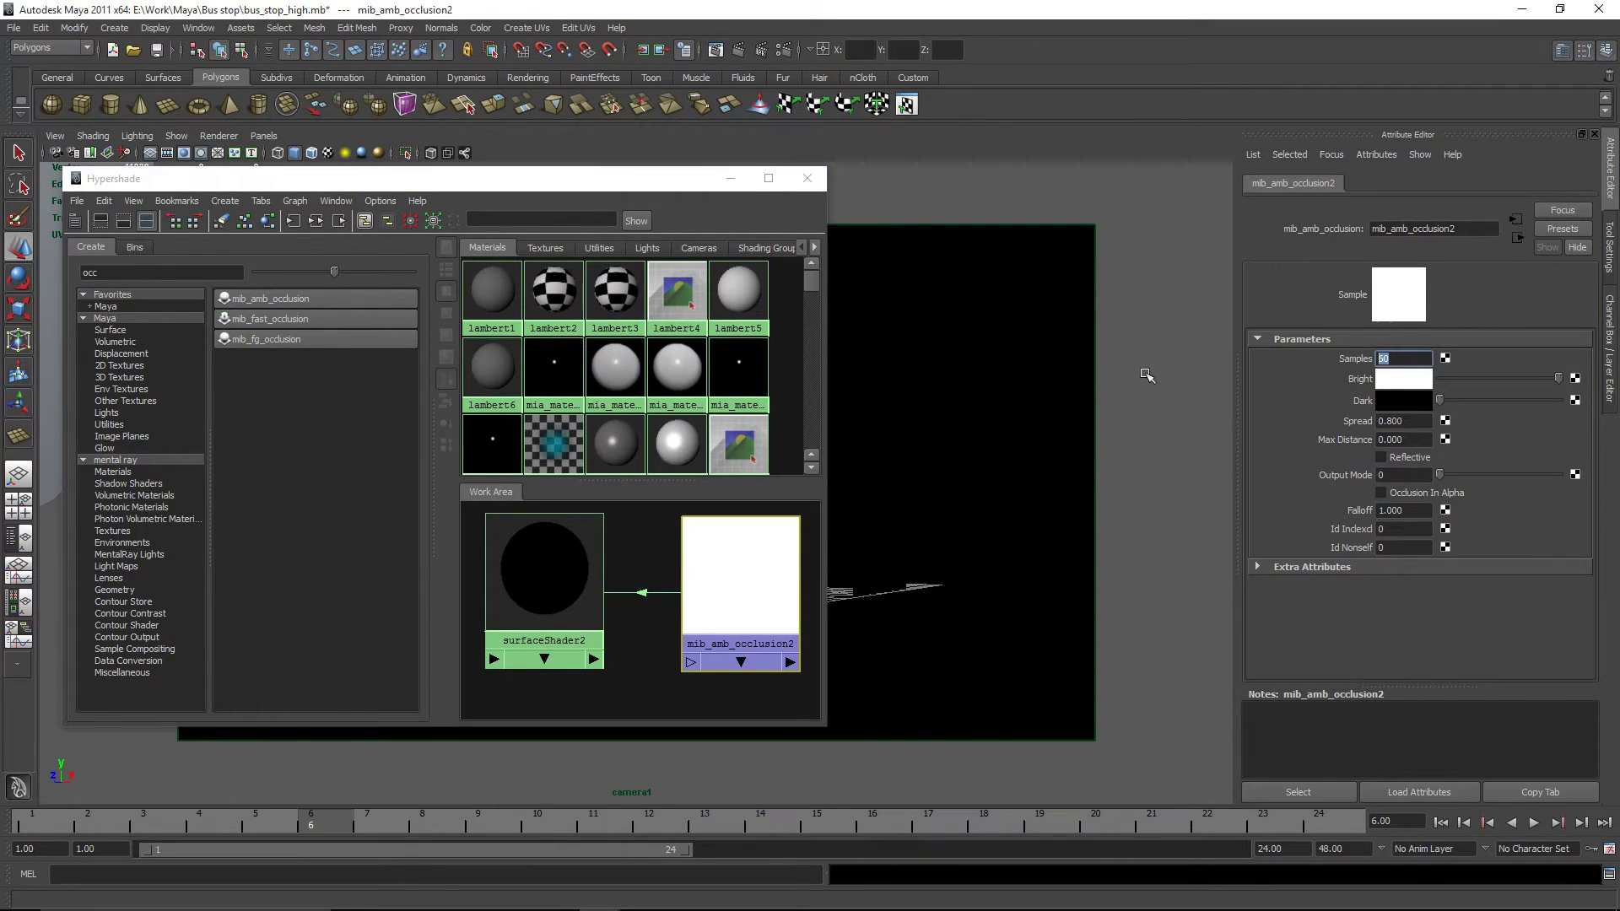
pyautogui.write('256')
pyautogui.moveTo(599, 180); pyautogui.dragTo(547, 175)
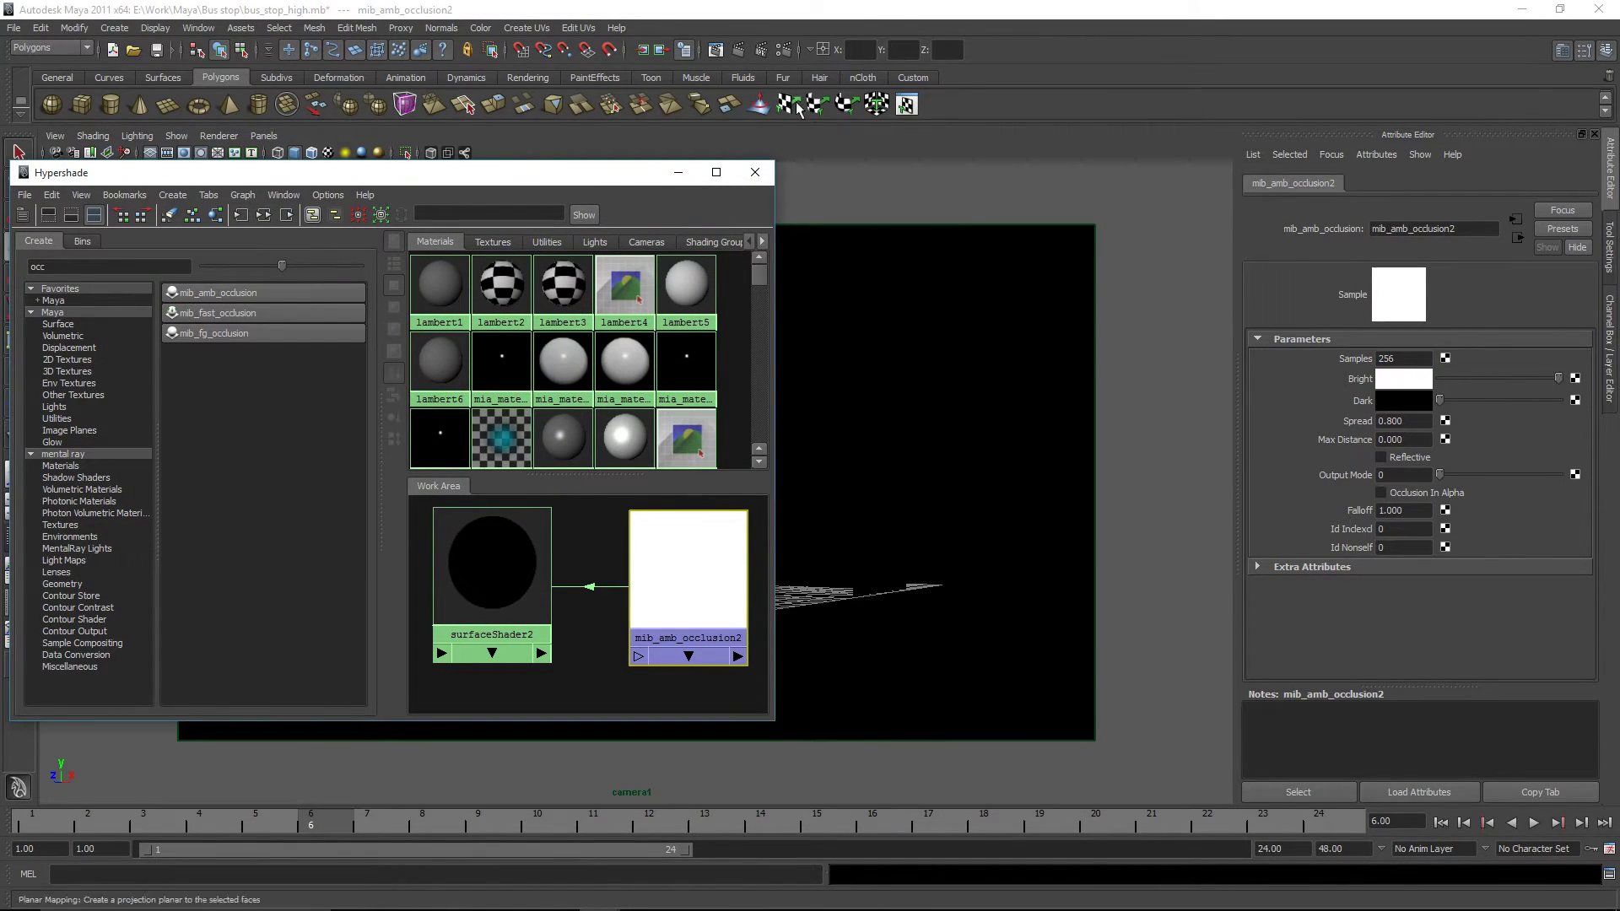
pyautogui.click(677, 172)
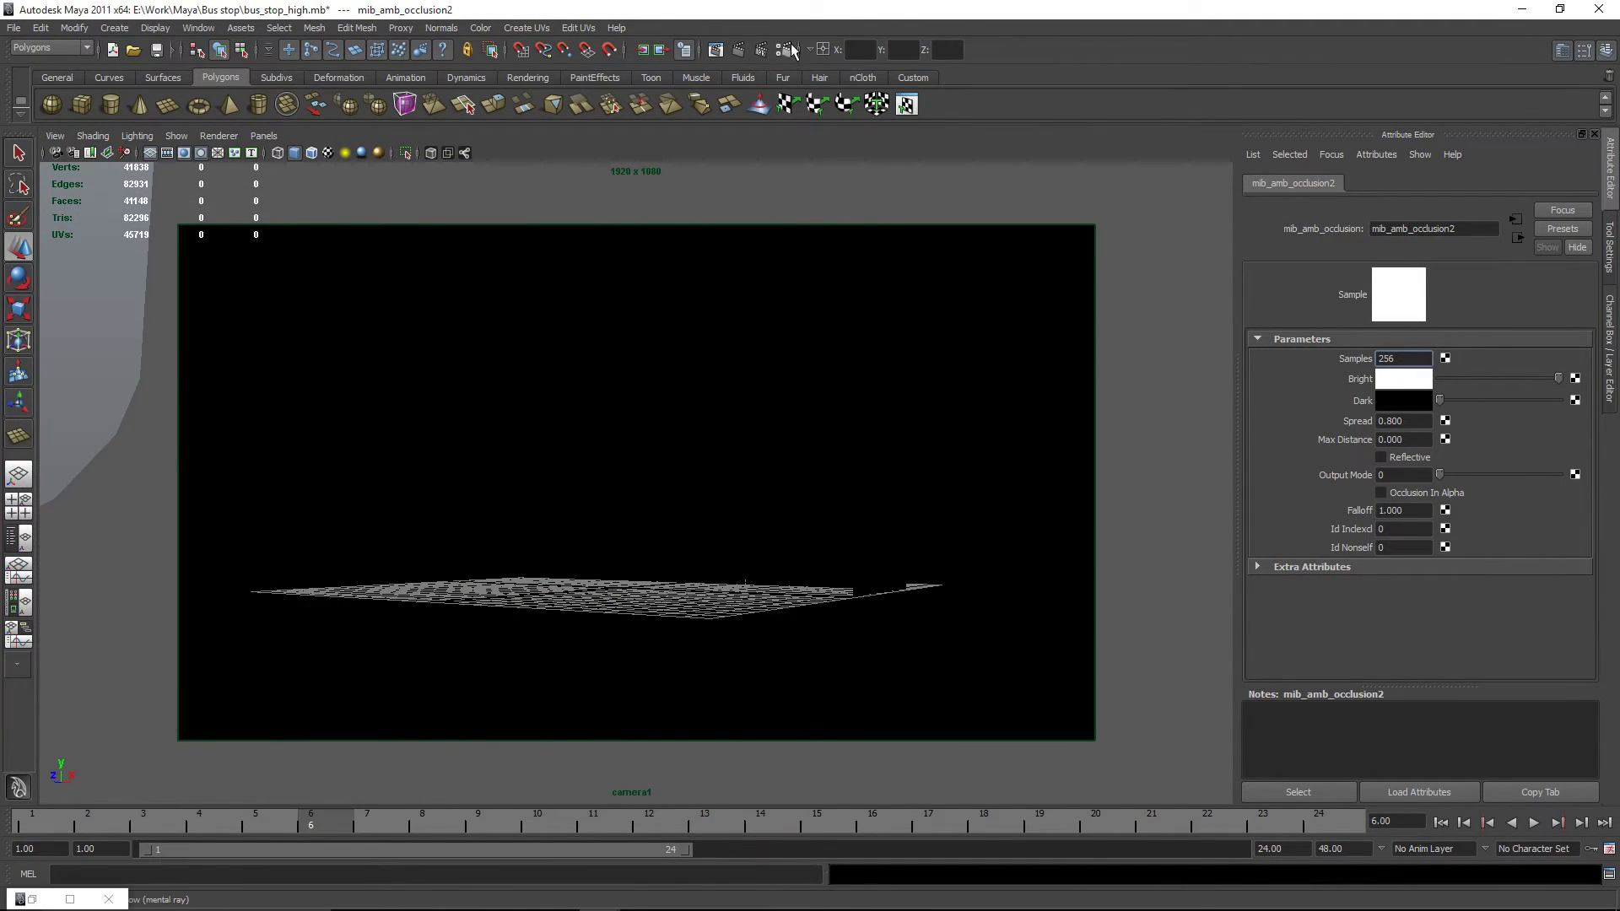
# Enable Final Gathering in the mental ray indirect lighting render settings.
pyautogui.click(784, 52)
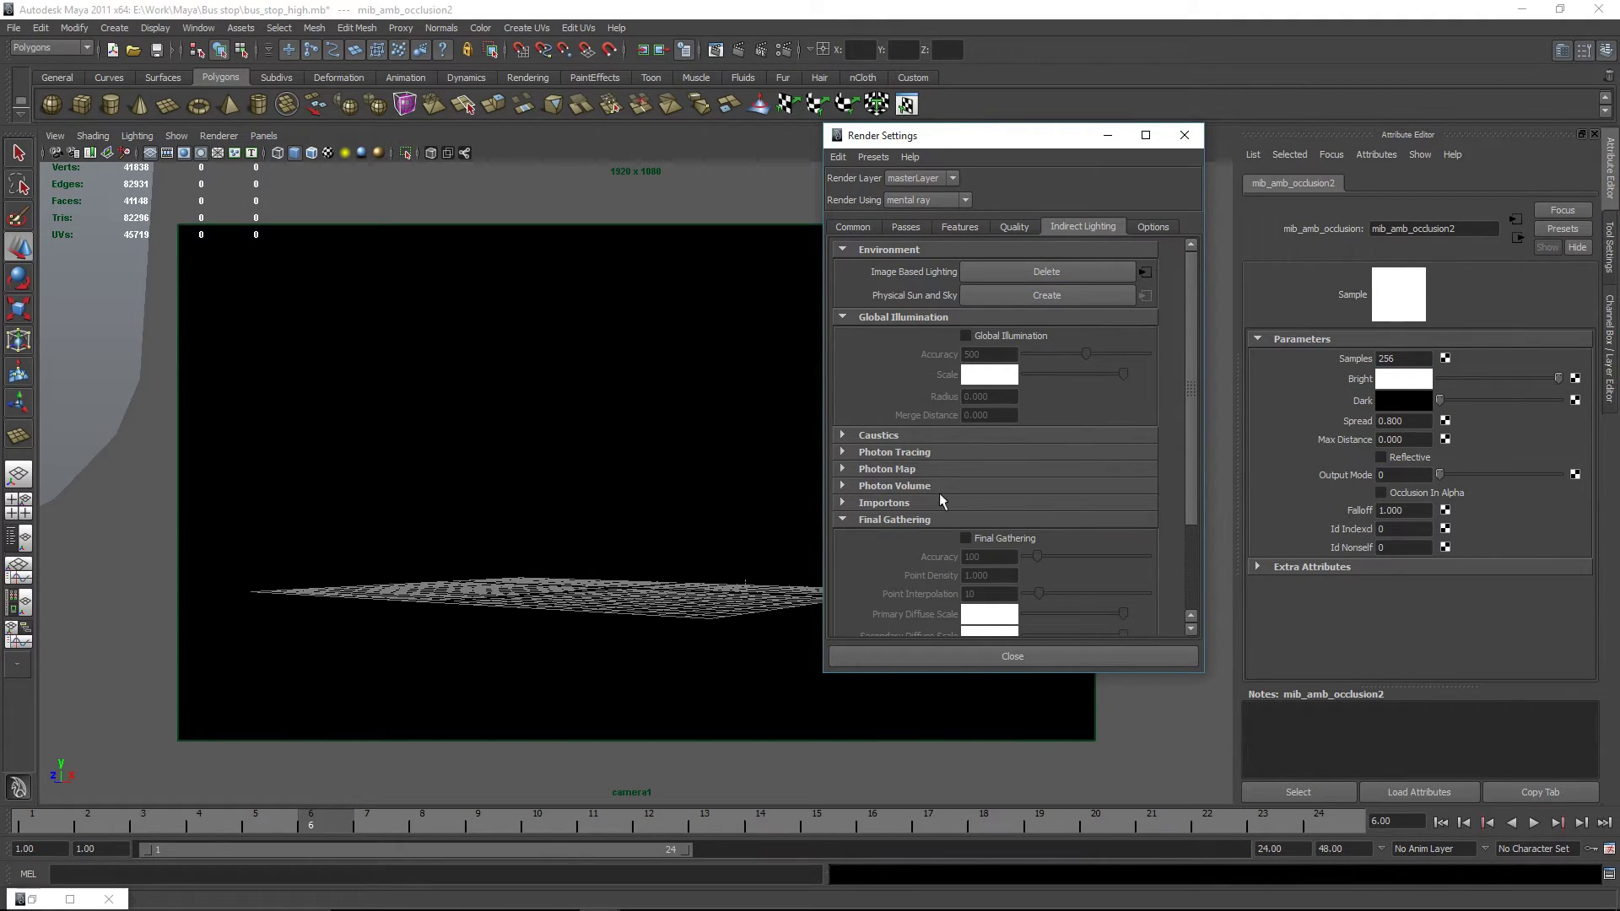
pyautogui.click(995, 541)
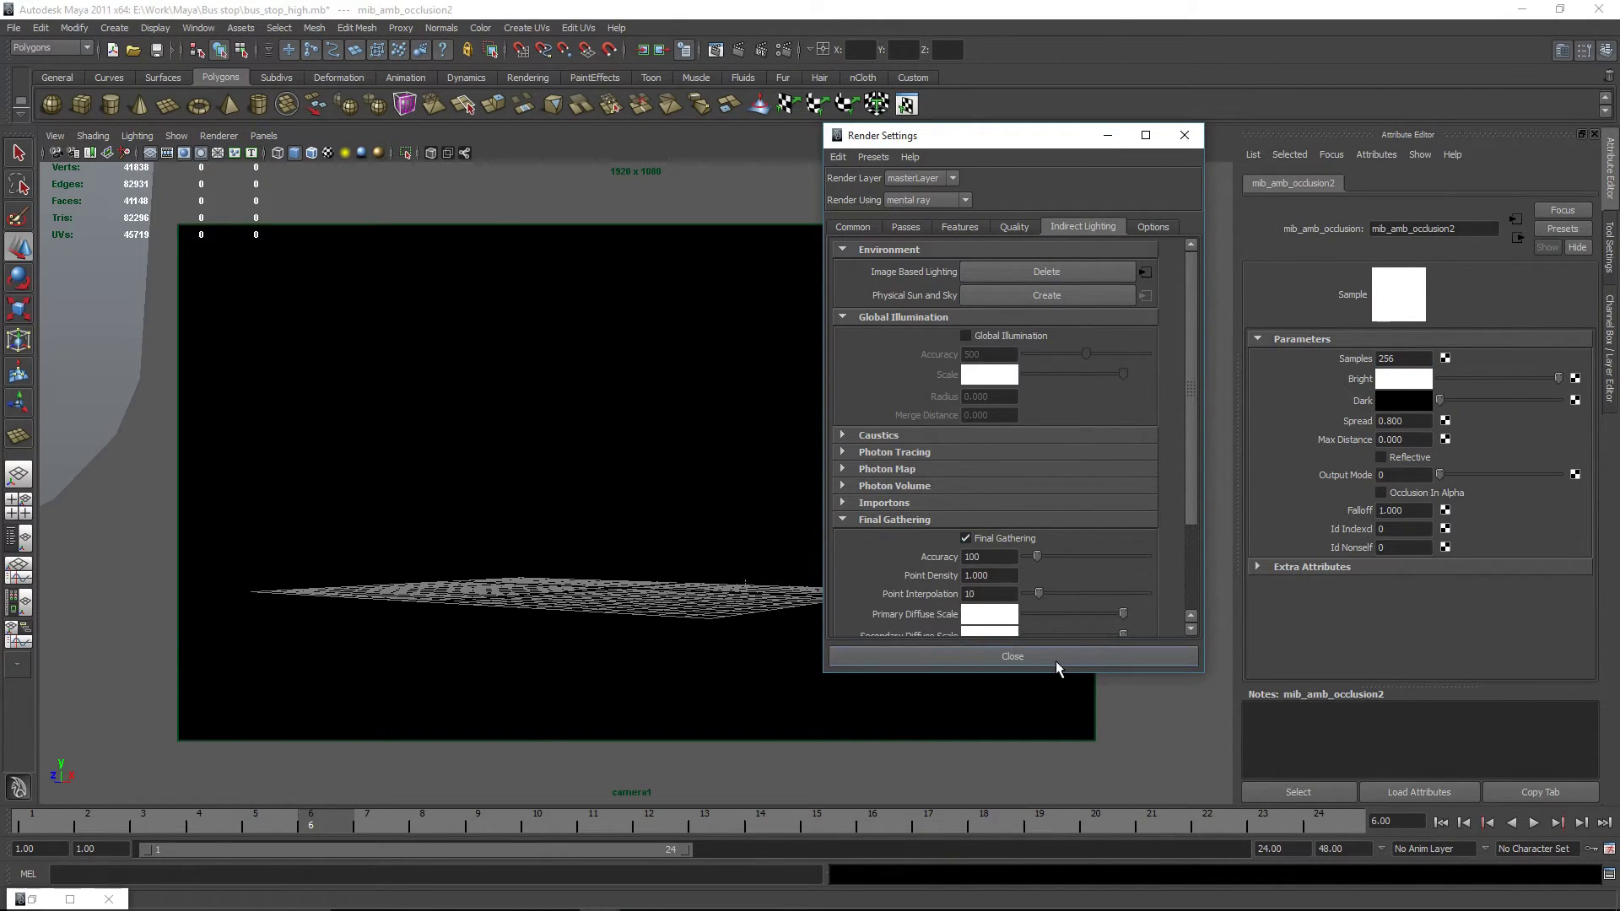
pyautogui.click(1056, 658)
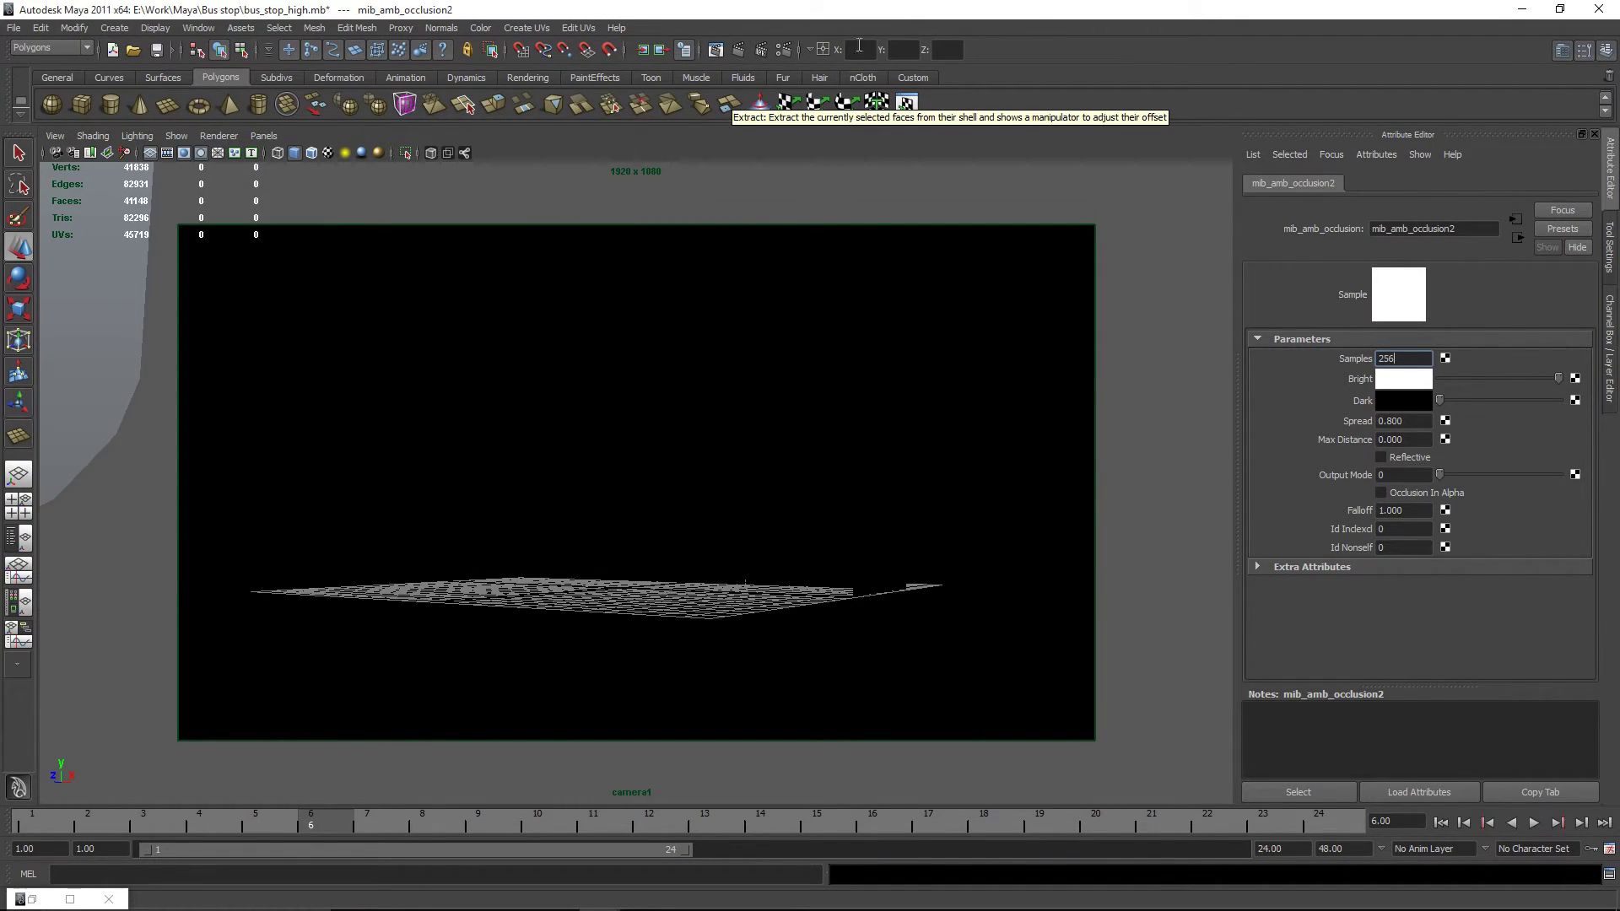
# Render the ambient occlusion frame with mental ray and save the rendered image.
pyautogui.click(739, 51)
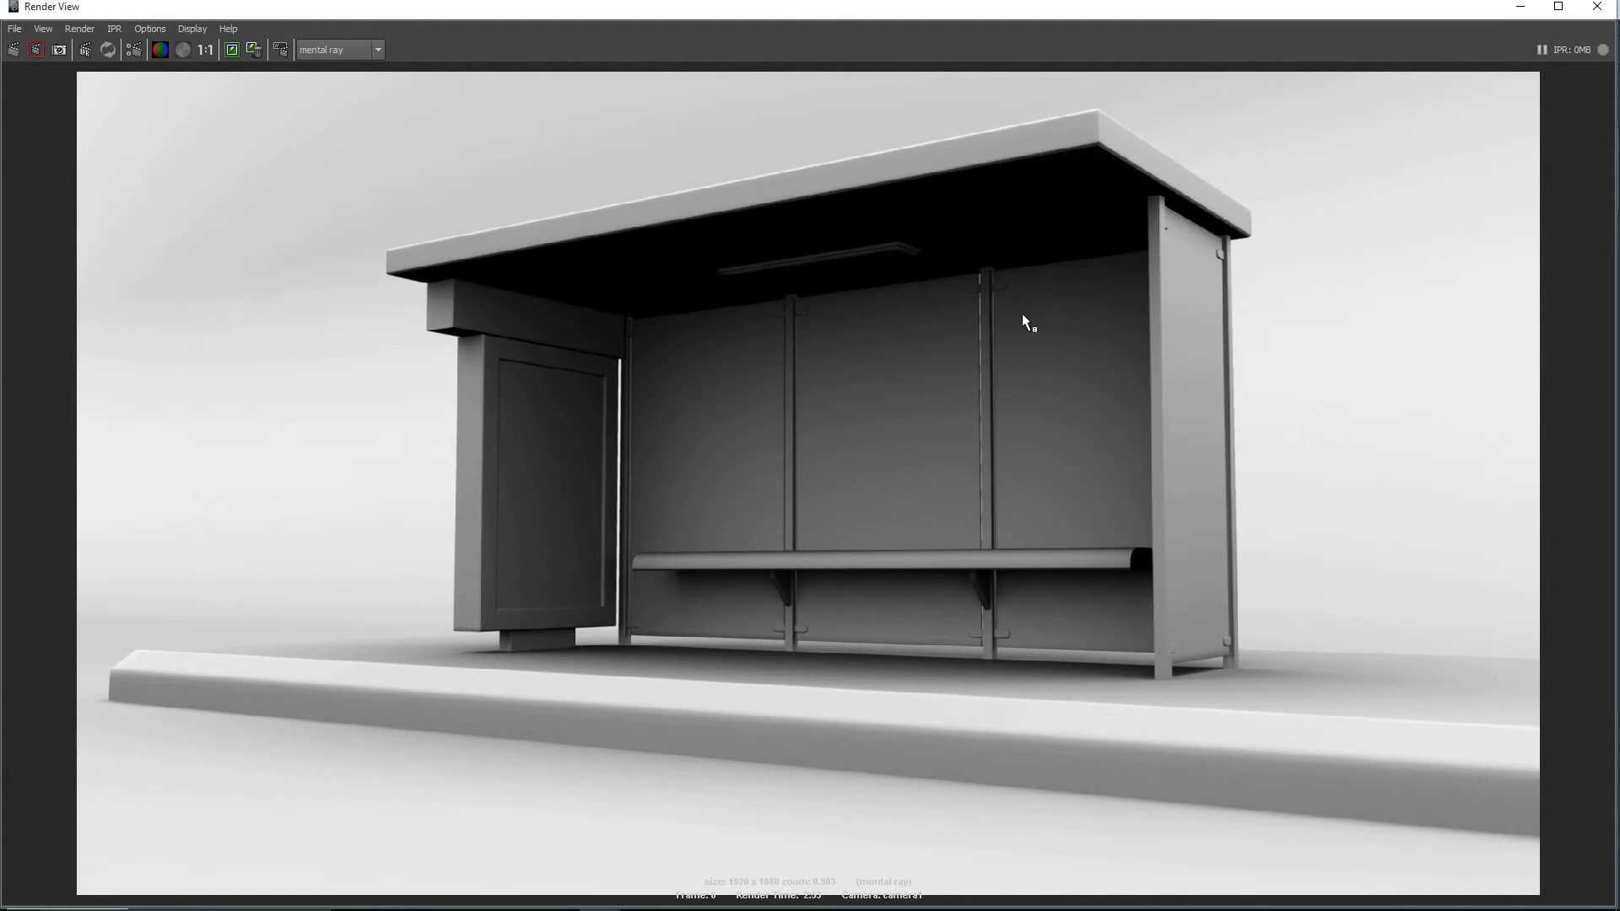
pyautogui.rightClick(1056, 258)
pyautogui.moveTo(1118, 274)
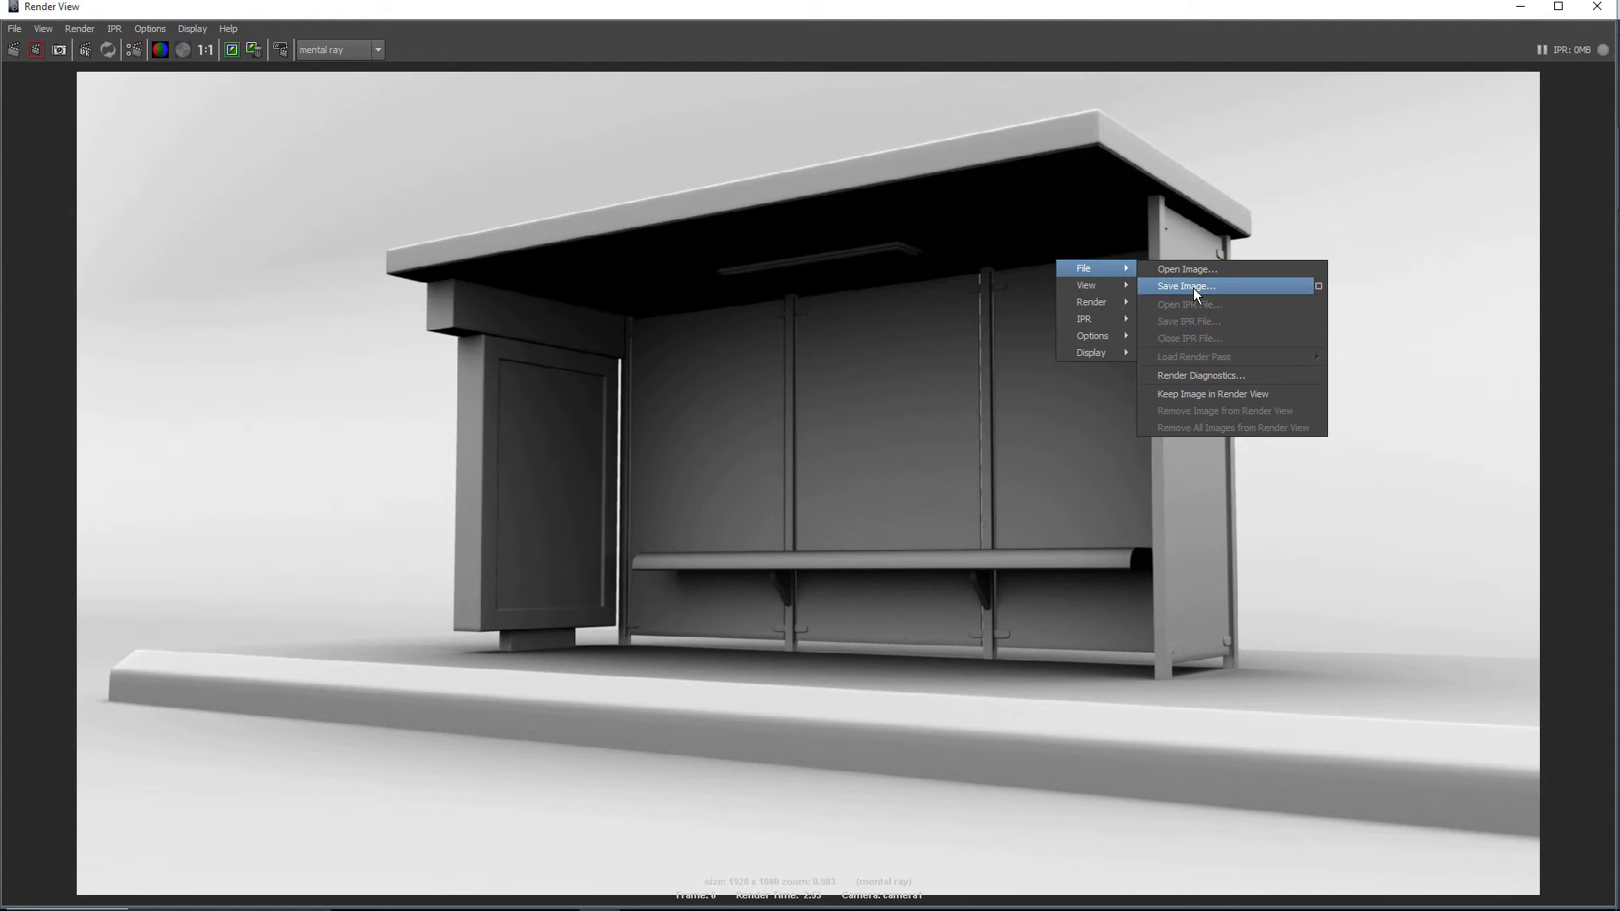
pyautogui.click(824, 290)
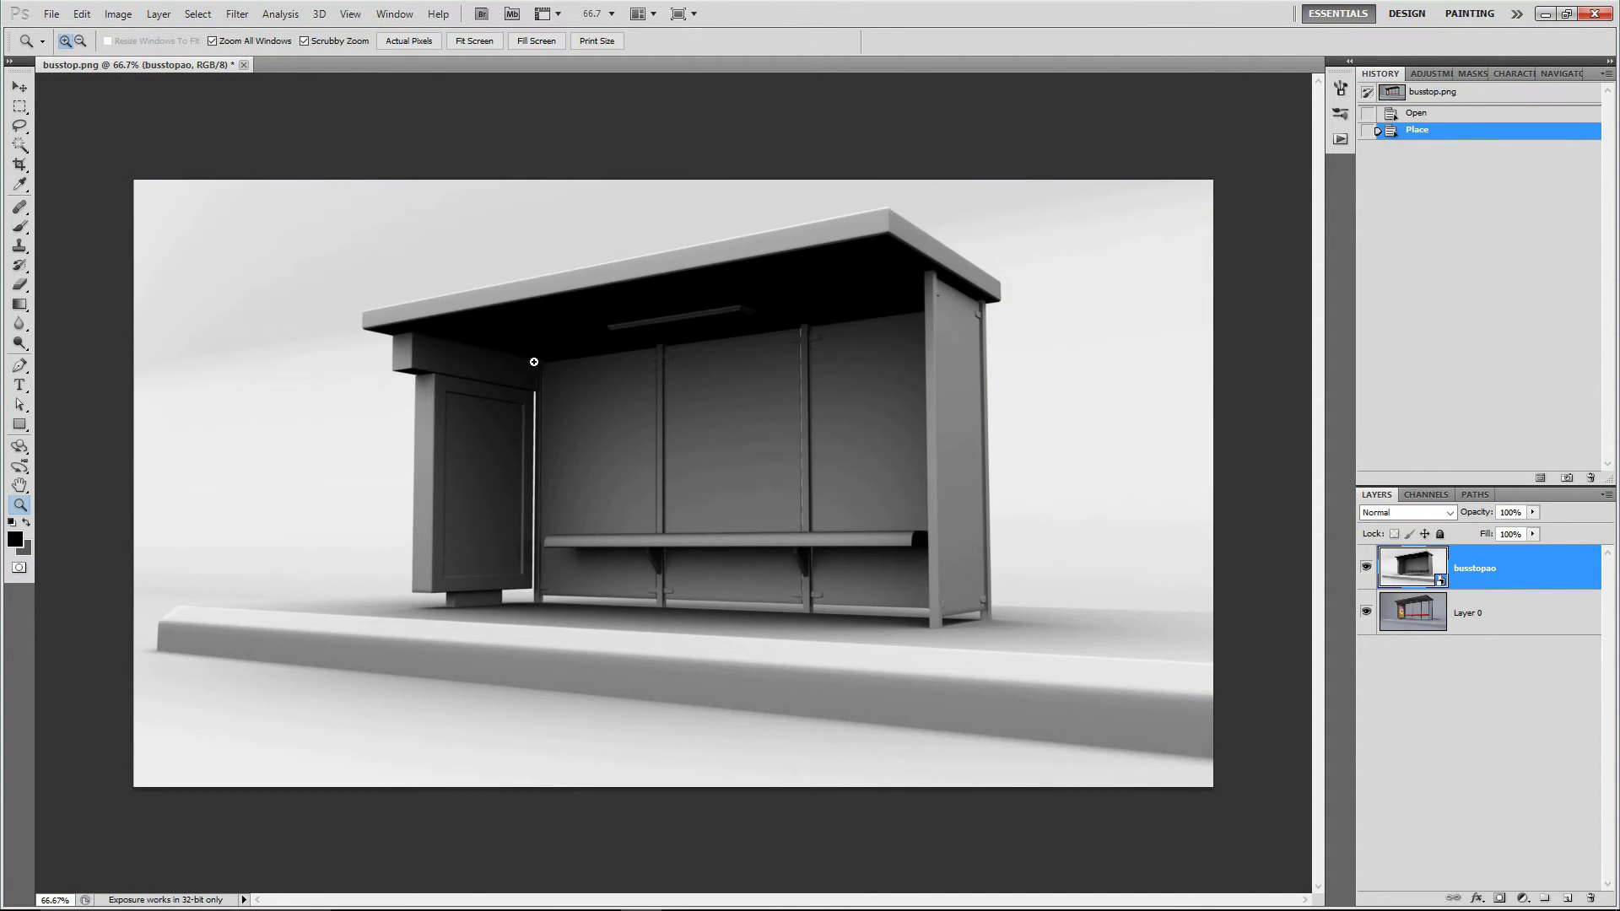
# In Photoshop, set the busstopao layer's blend mode to Overlay and inspect the composite up close.
pyautogui.click(1406, 512)
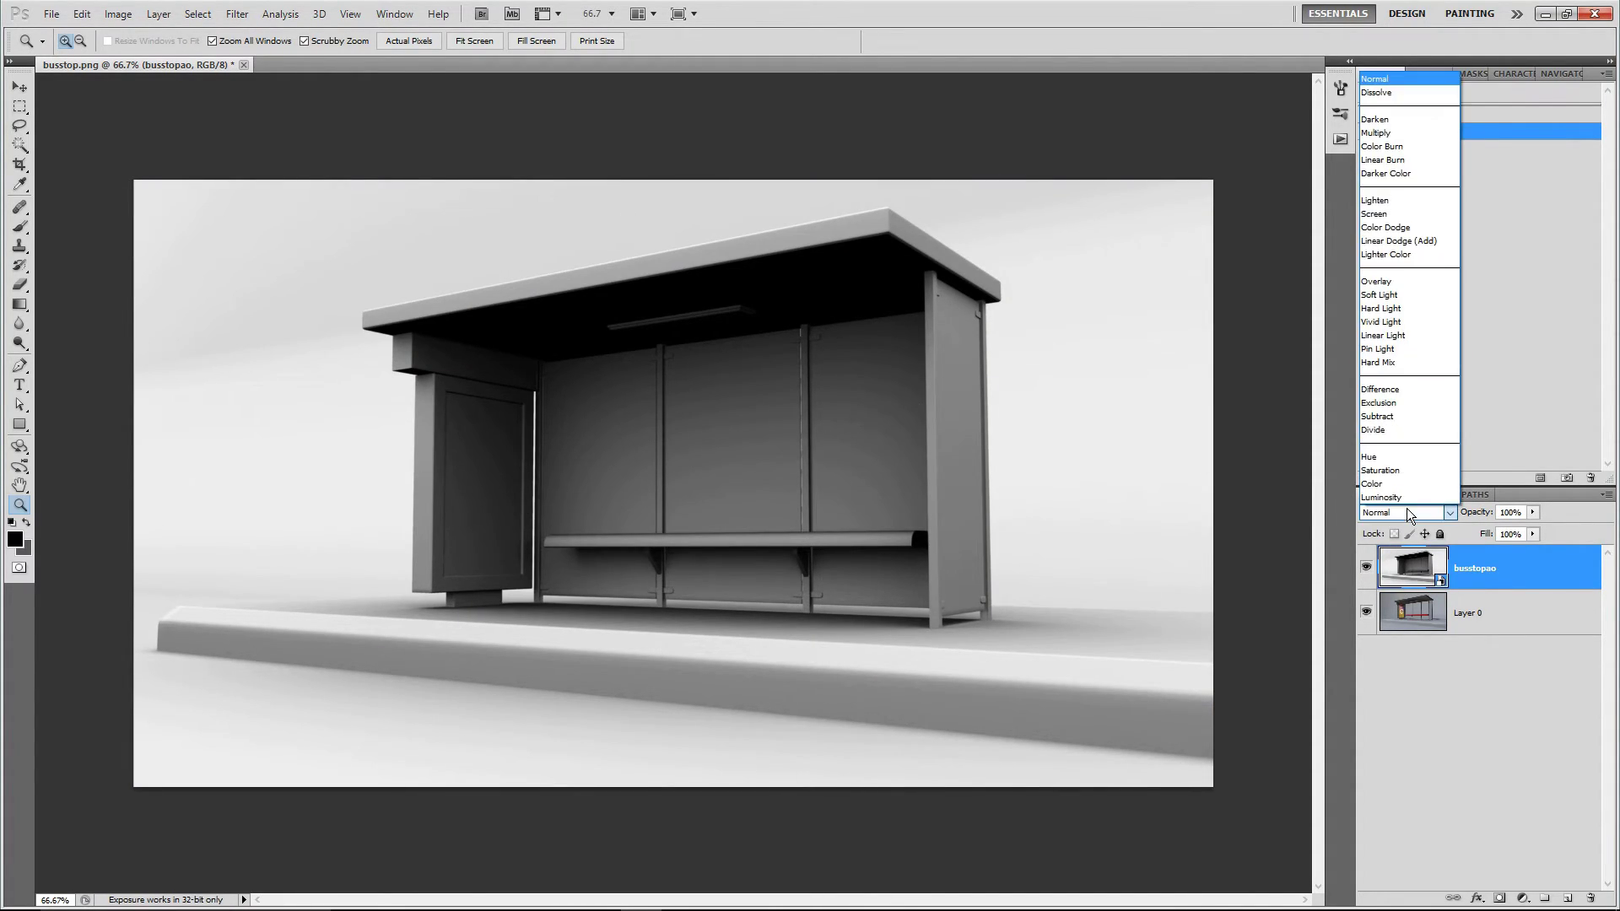
pyautogui.click(1419, 280)
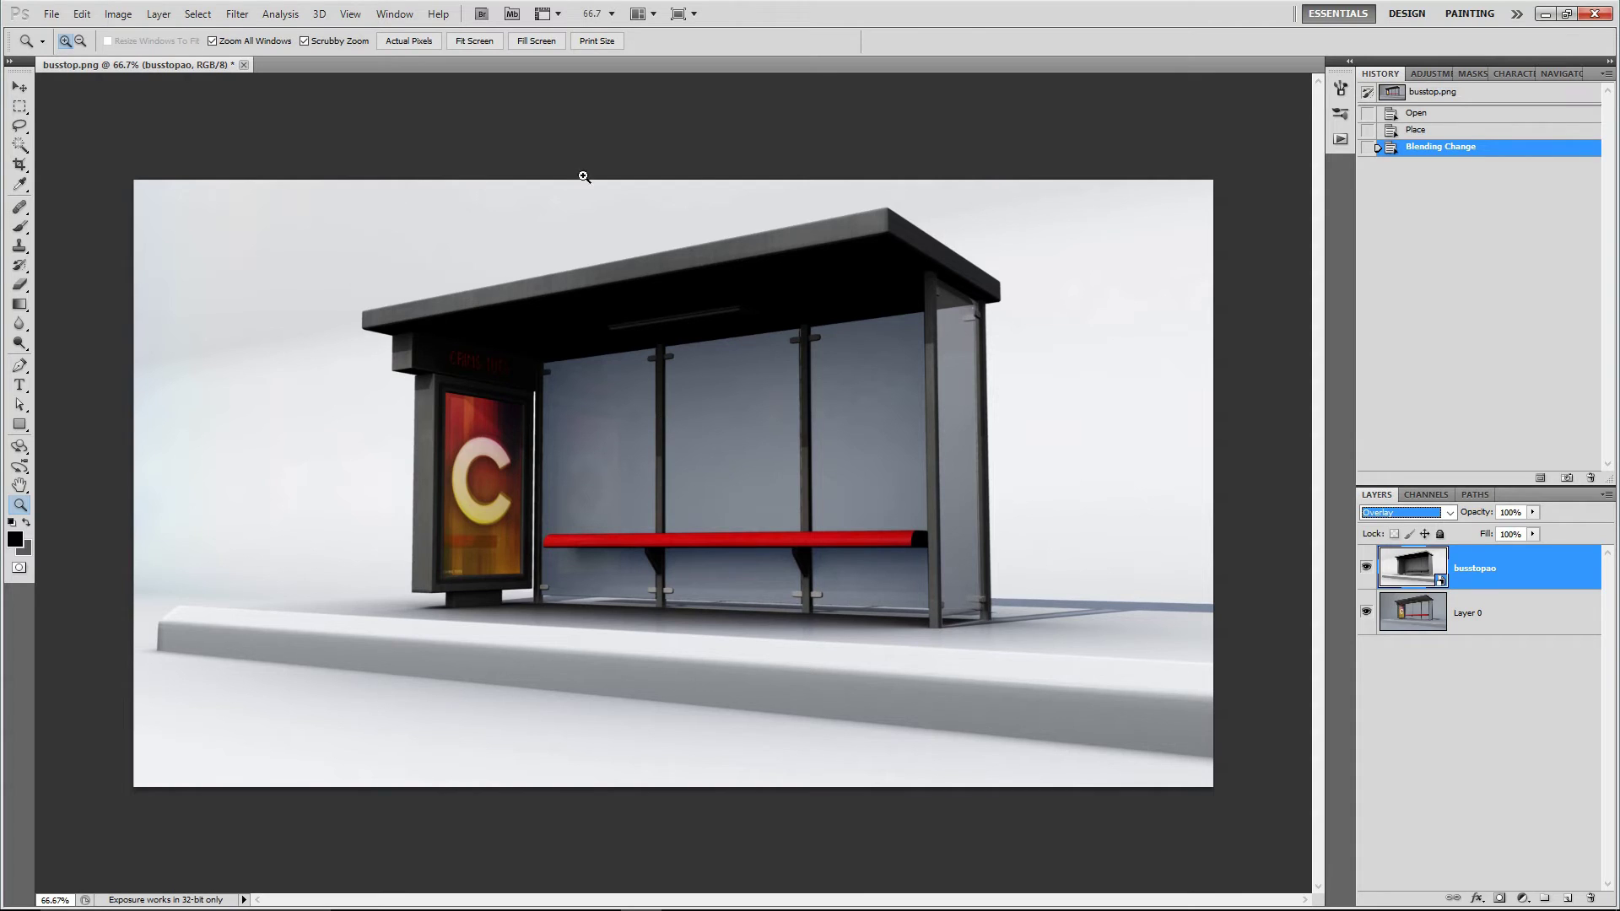
pyautogui.rightClick(693, 438)
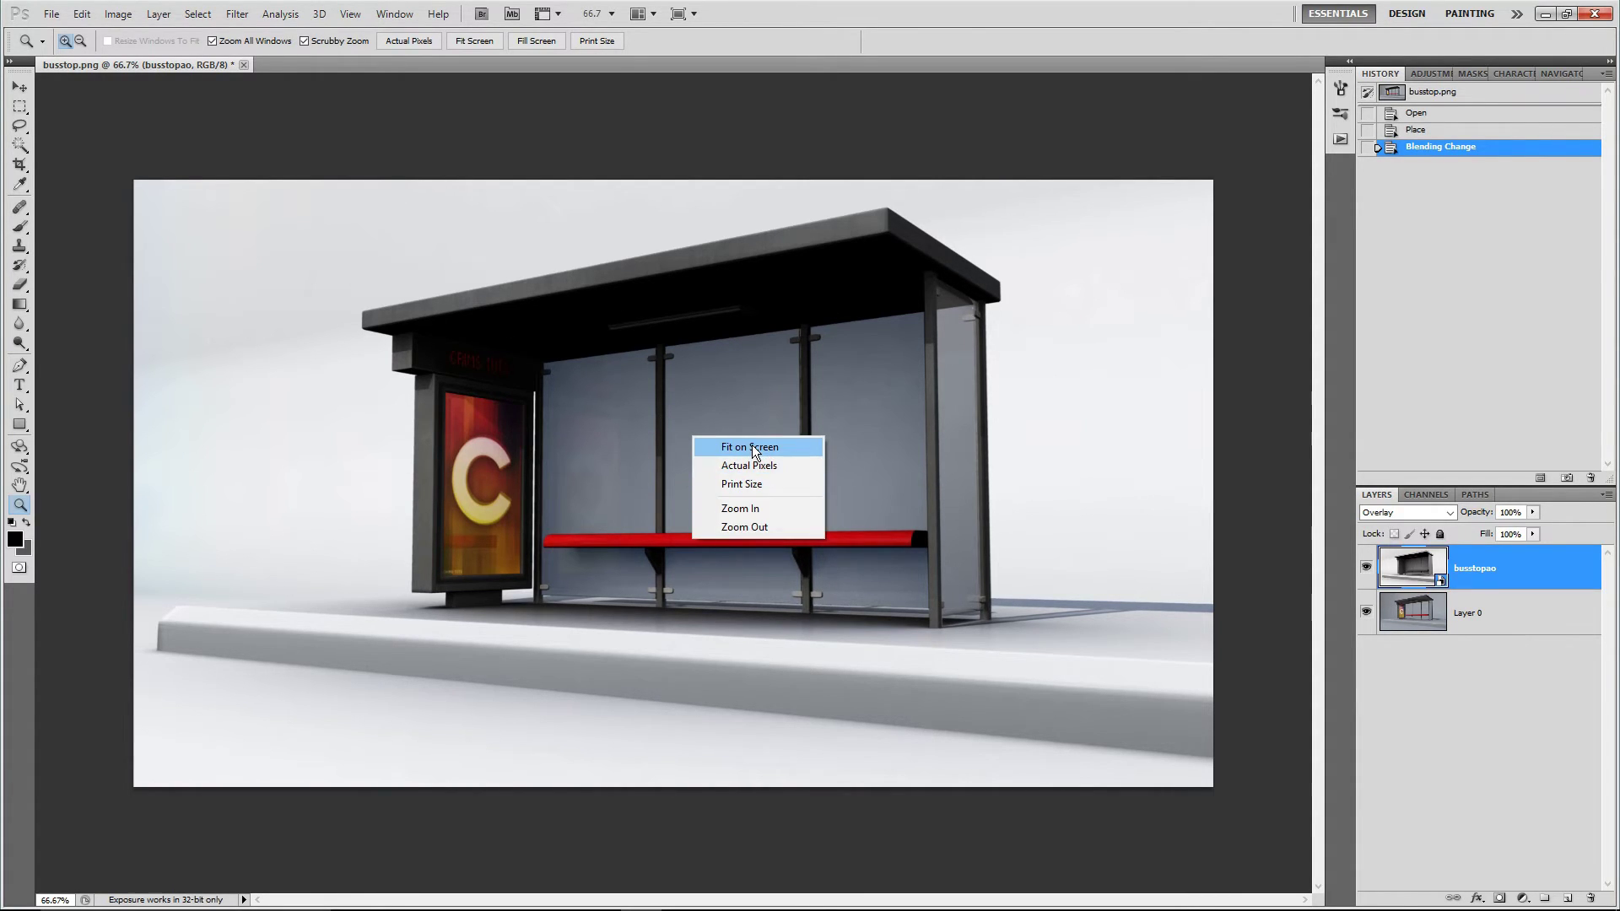
pyautogui.click(700, 448)
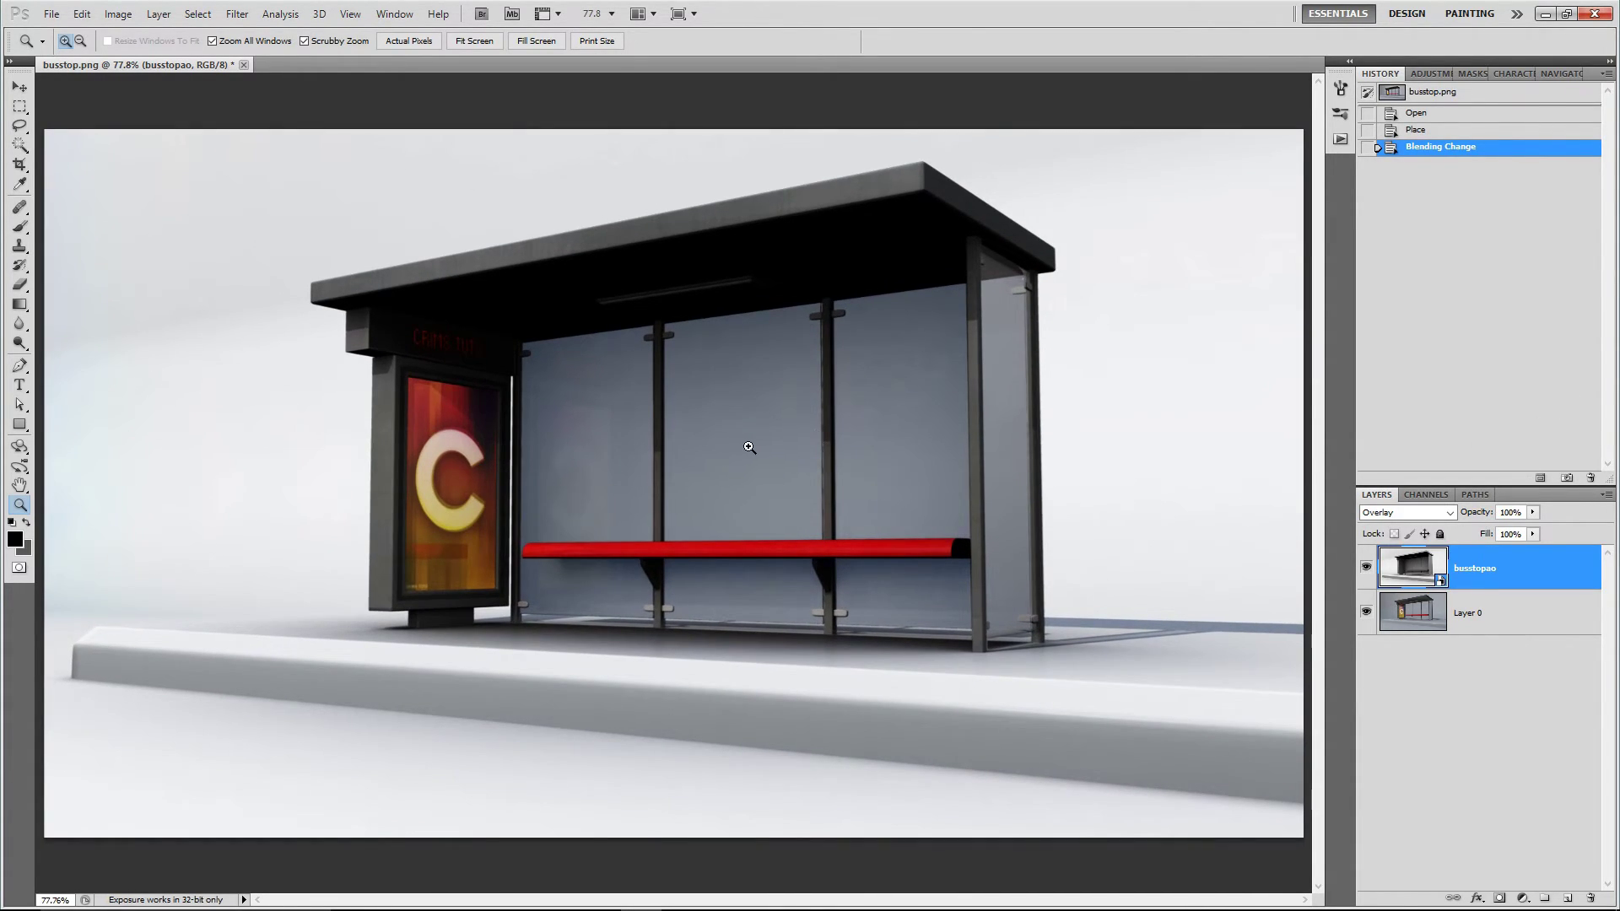
pyautogui.keyDown('alt'); pyautogui.scroll(2, 756, 445); pyautogui.keyUp('alt')
pyautogui.keyDown('alt'); pyautogui.scroll(1, 768, 453); pyautogui.keyUp('alt')
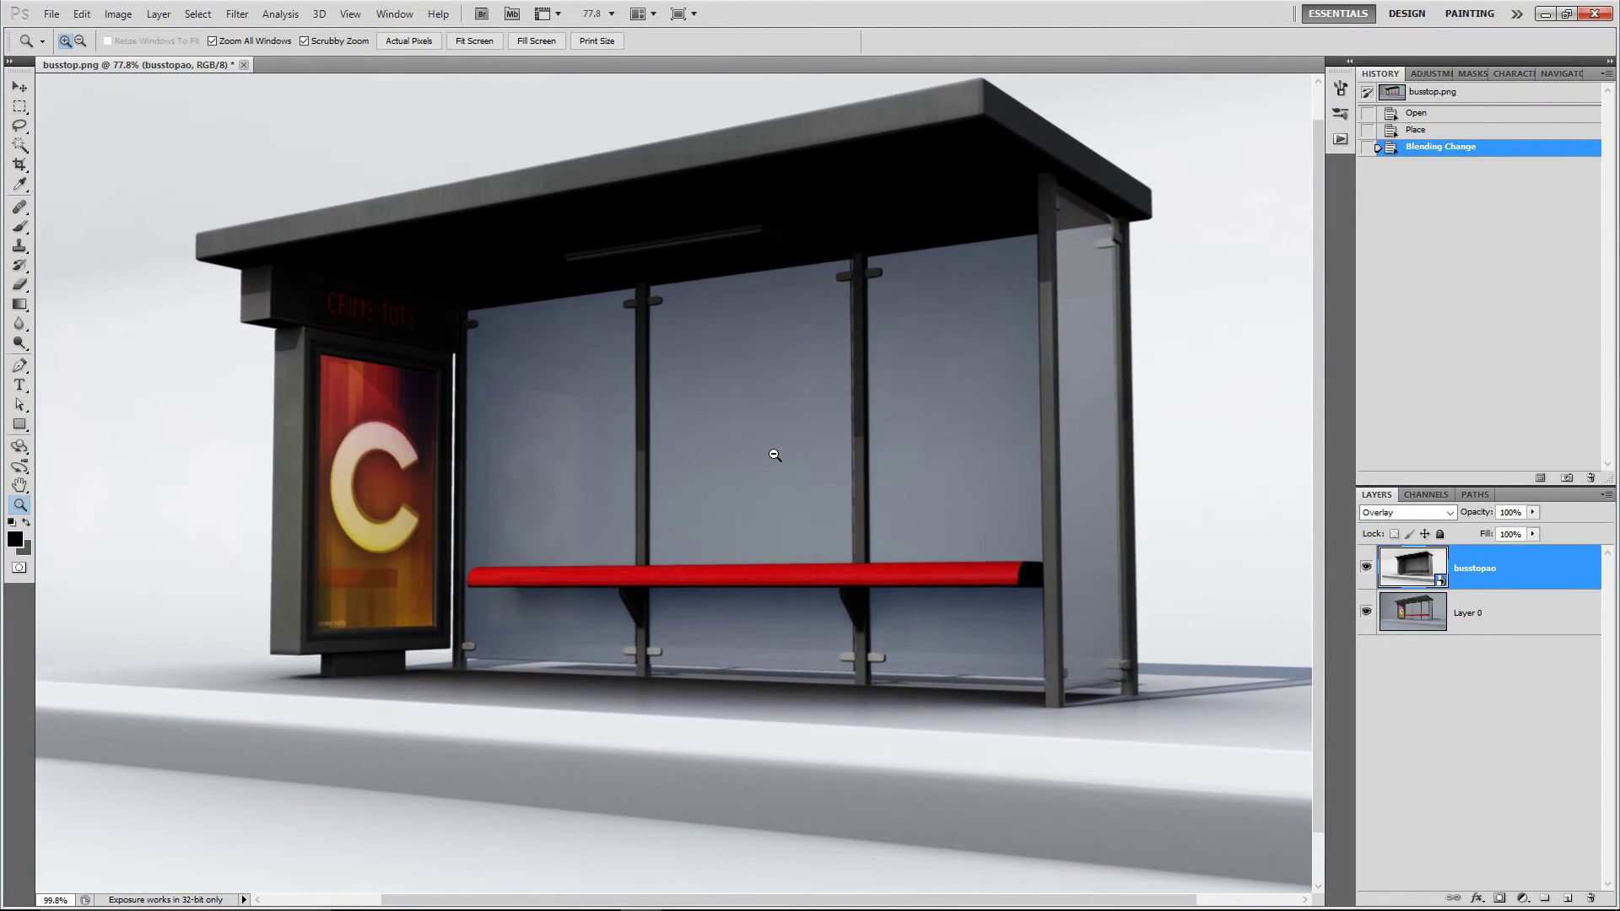
# View the composite at actual pixels and reduce the busstopao layer's opacity to 50%.
pyautogui.rightClick(1030, 472)
pyautogui.click(1082, 504)
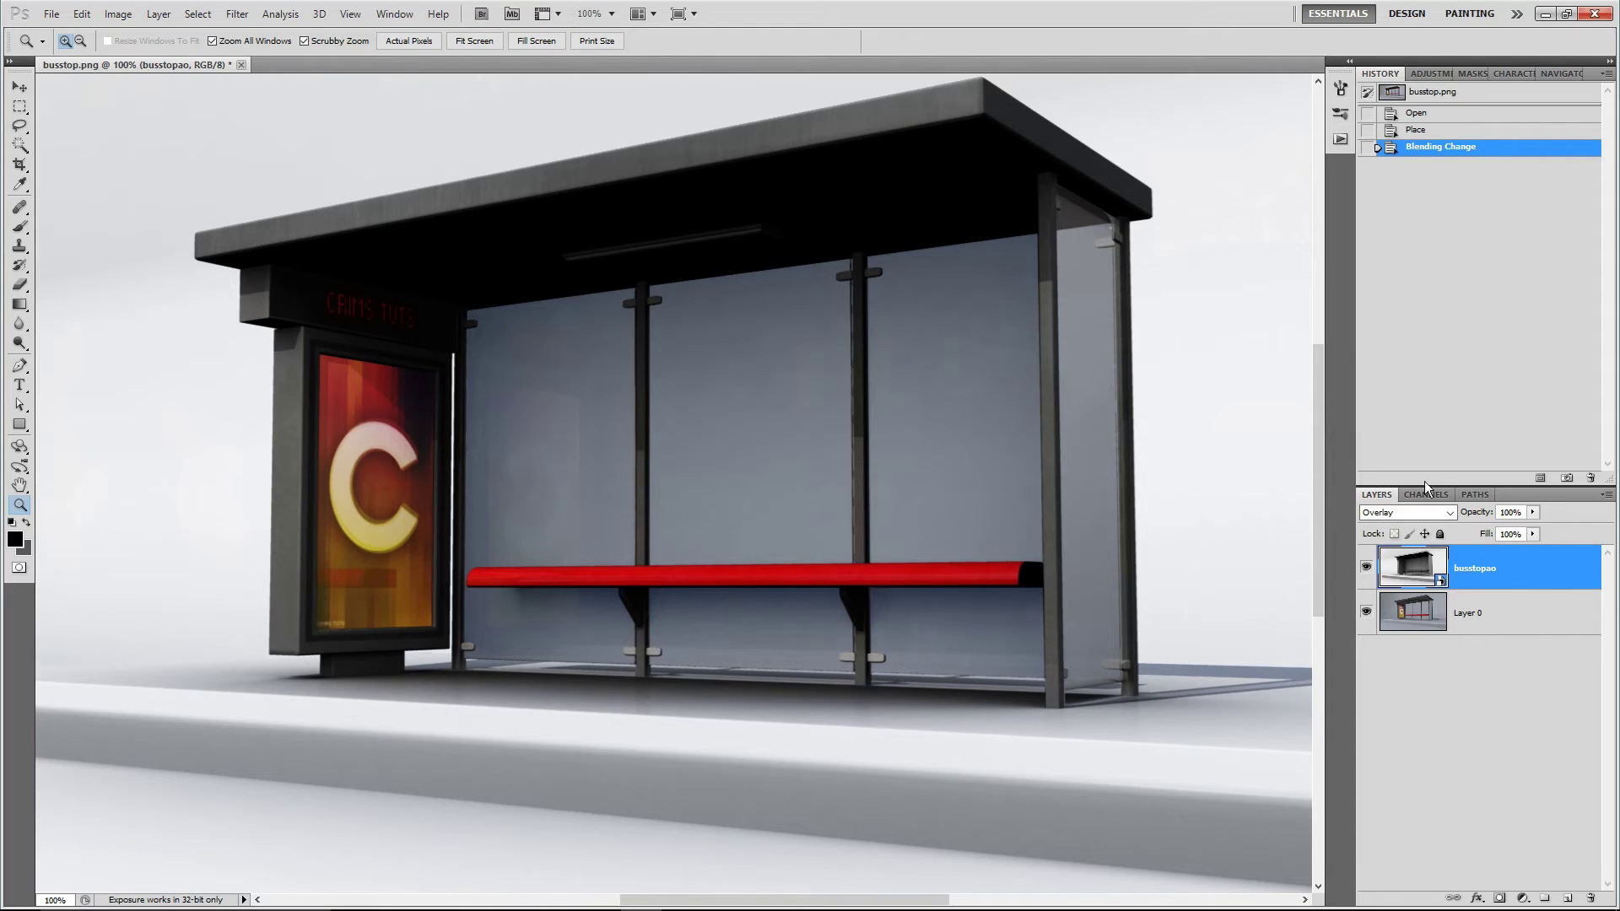
pyautogui.click(1533, 512)
pyautogui.moveTo(1532, 528); pyautogui.dragTo(1490, 528)
pyautogui.click(1474, 586)
# Toggle the busstopao layer's visibility repeatedly to compare the bus stop render with and without the Overlay ambient occlusion.
pyautogui.click(1367, 573)
pyautogui.click(1367, 573)
pyautogui.click(1367, 572)
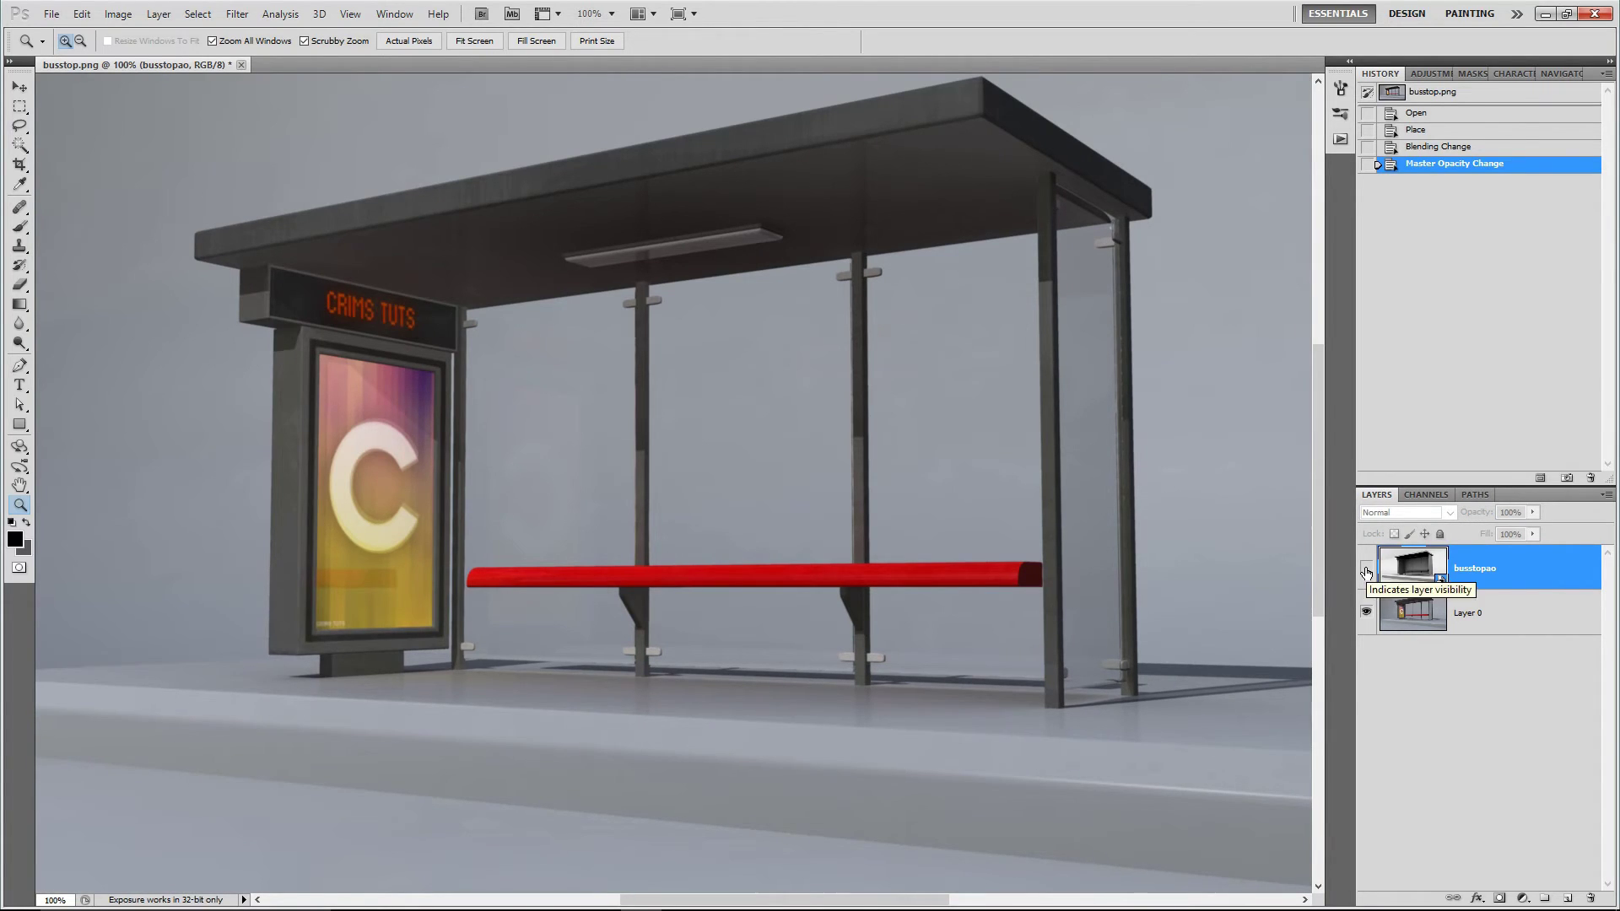
pyautogui.click(1367, 572)
pyautogui.click(1367, 572)
pyautogui.click(1367, 573)
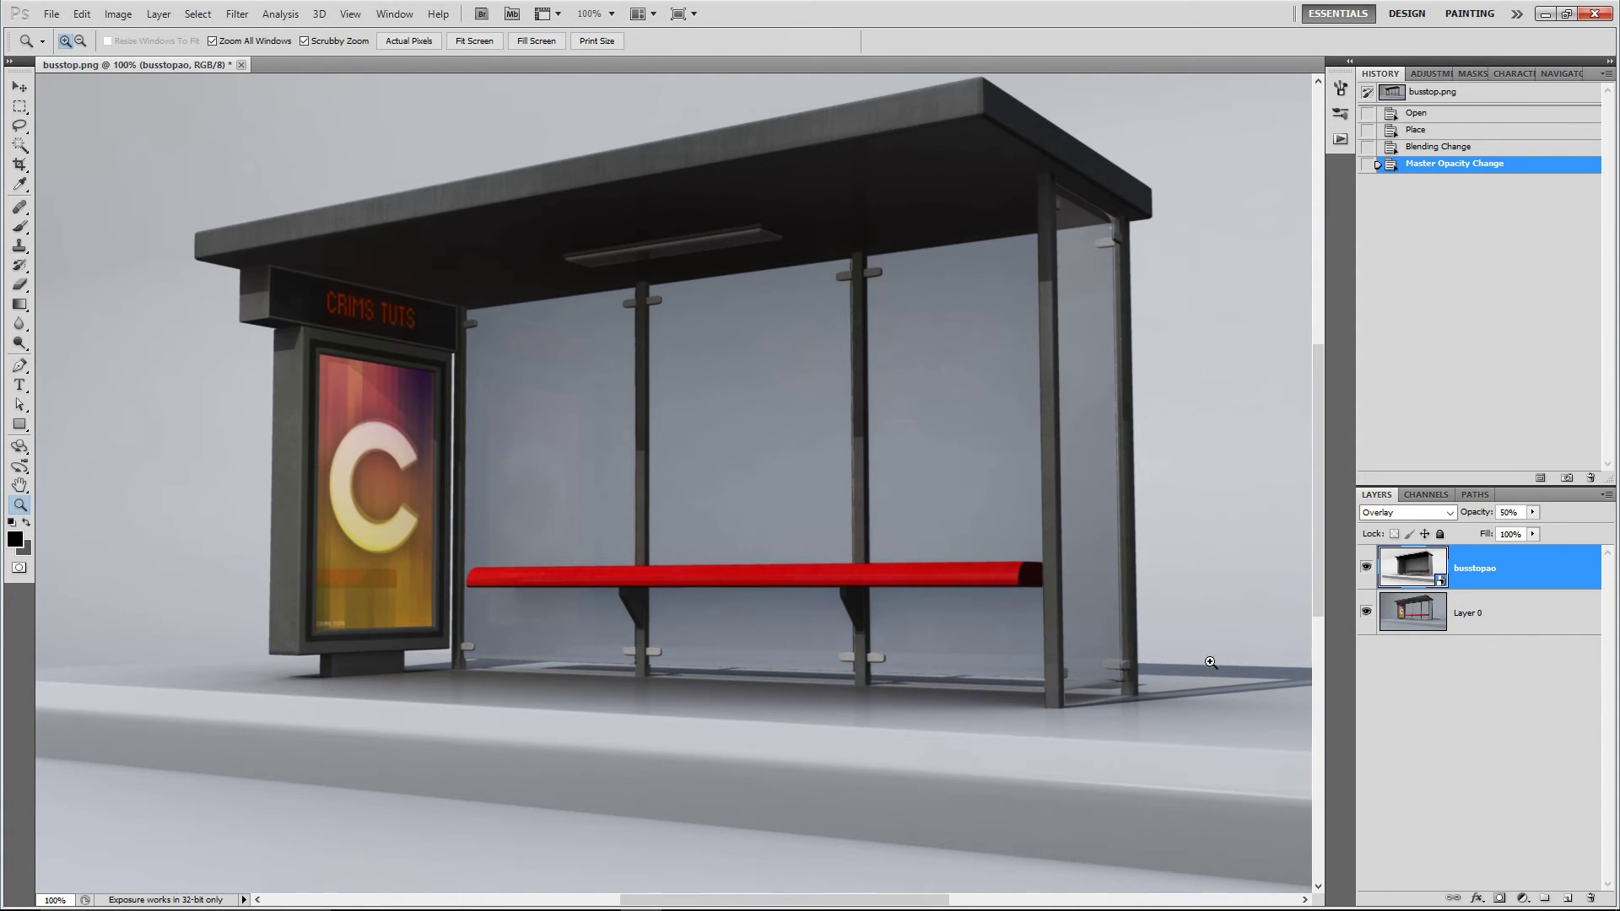
pyautogui.click(1366, 568)
pyautogui.click(1365, 568)
pyautogui.click(1367, 573)
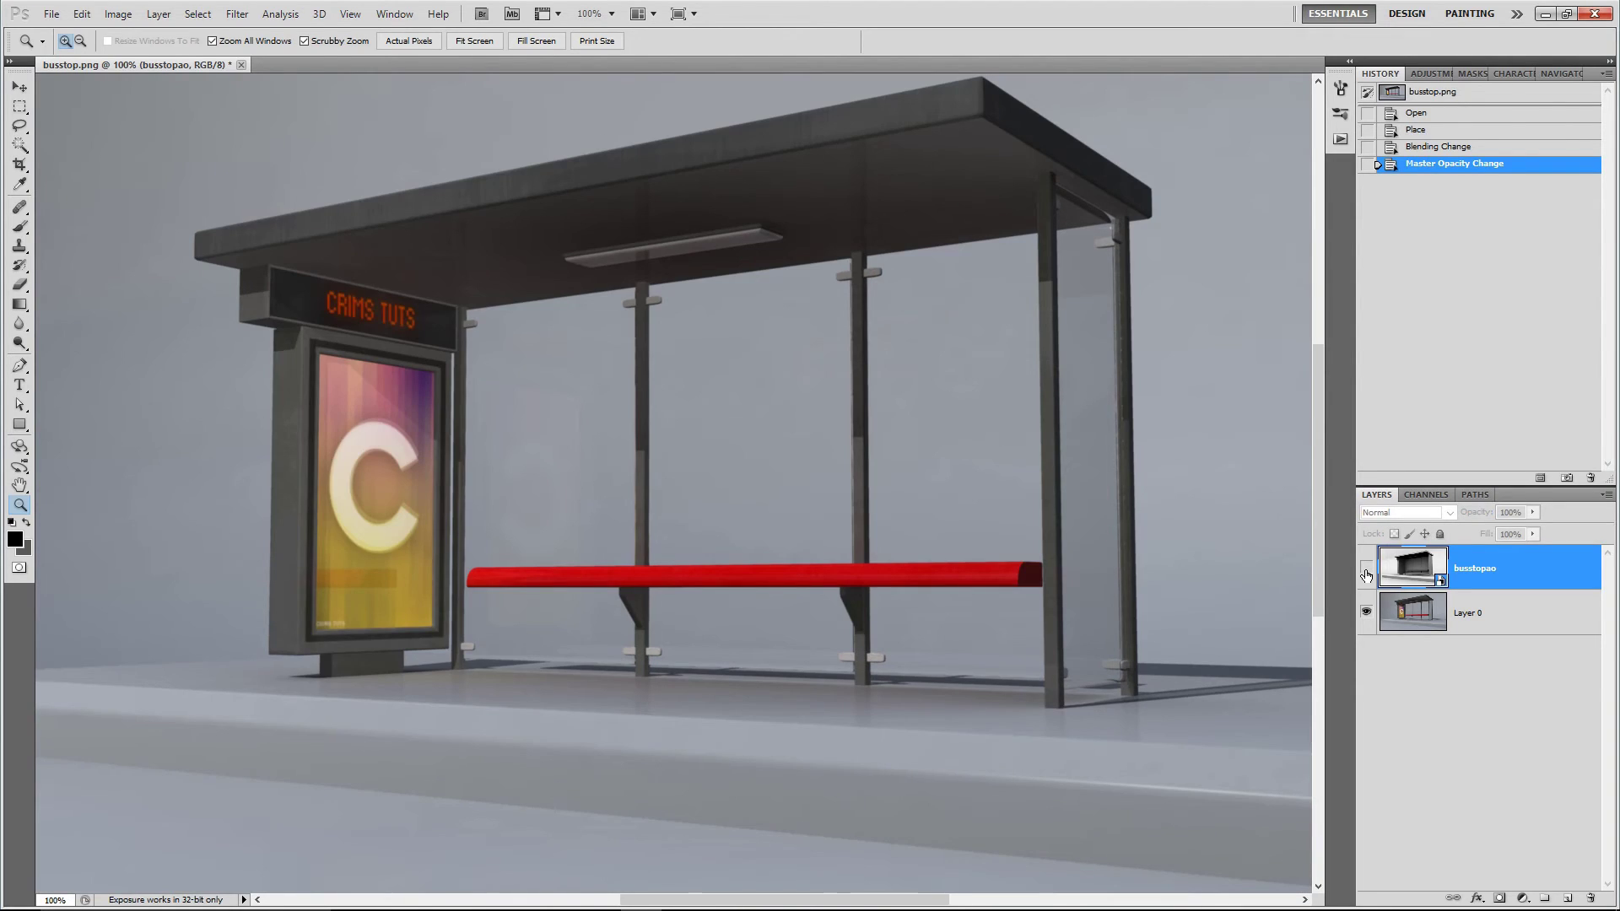
pyautogui.click(1367, 573)
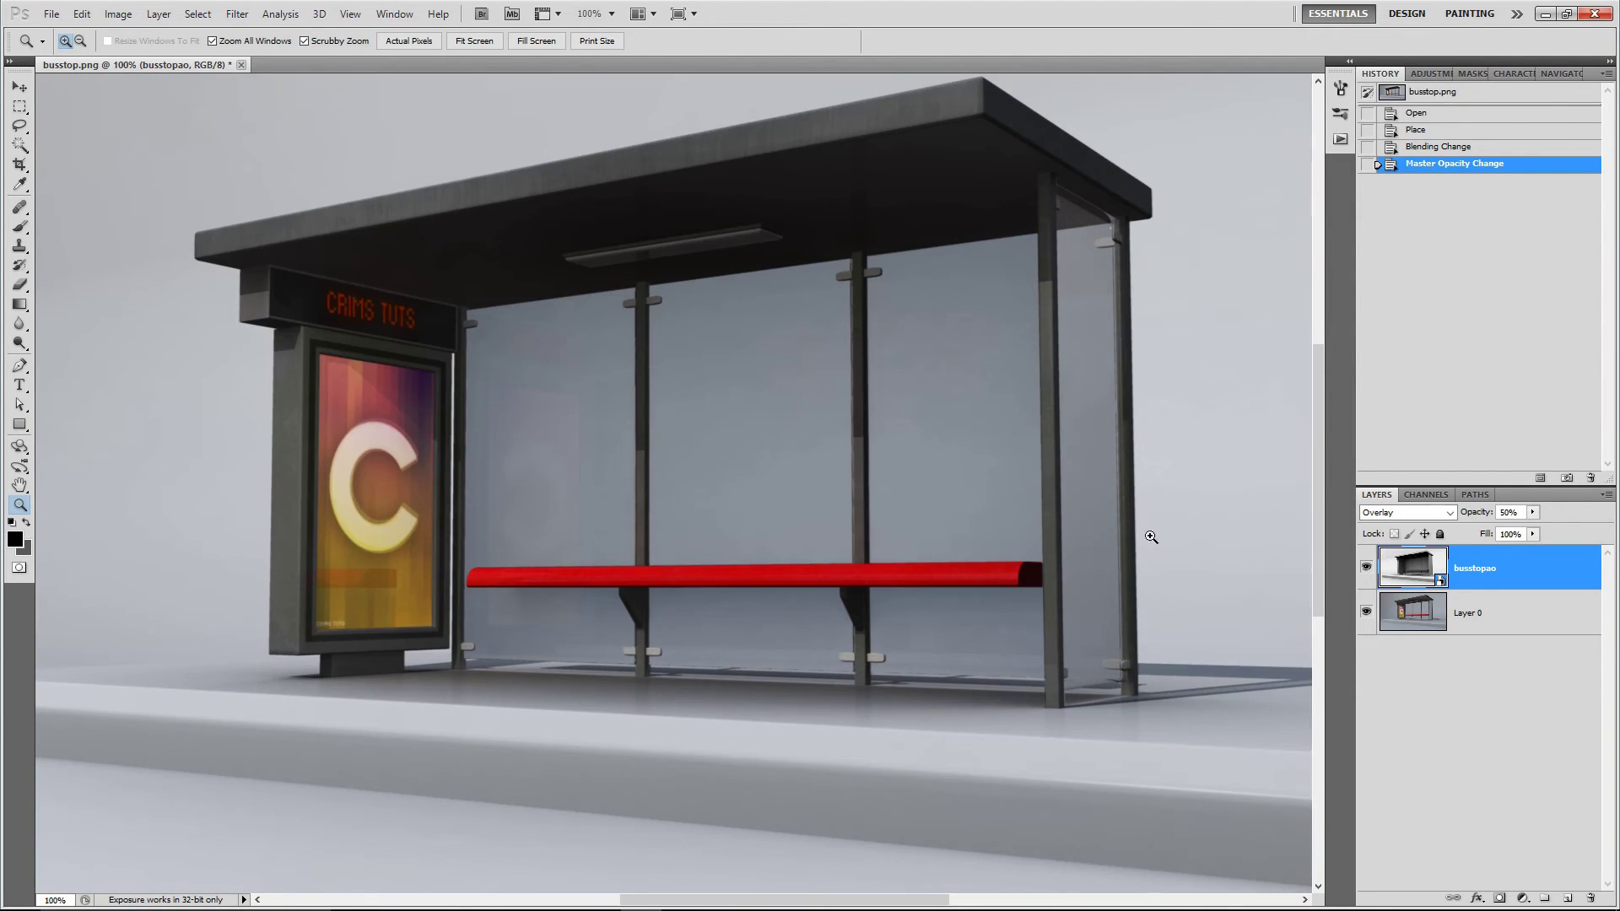
pyautogui.click(1367, 570)
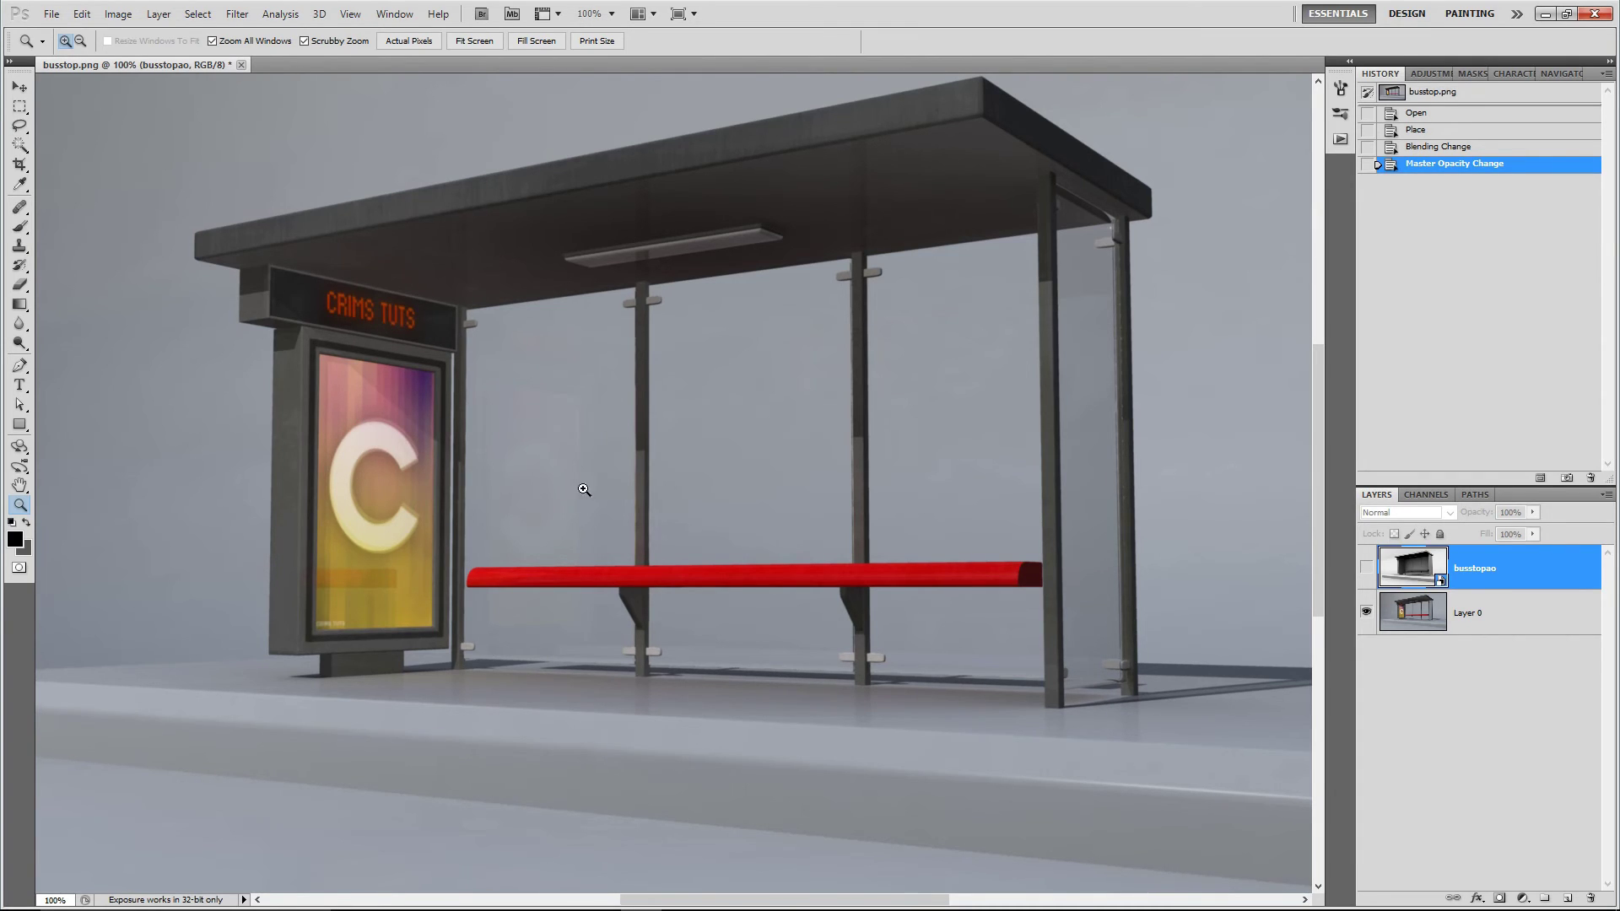
pyautogui.click(1366, 567)
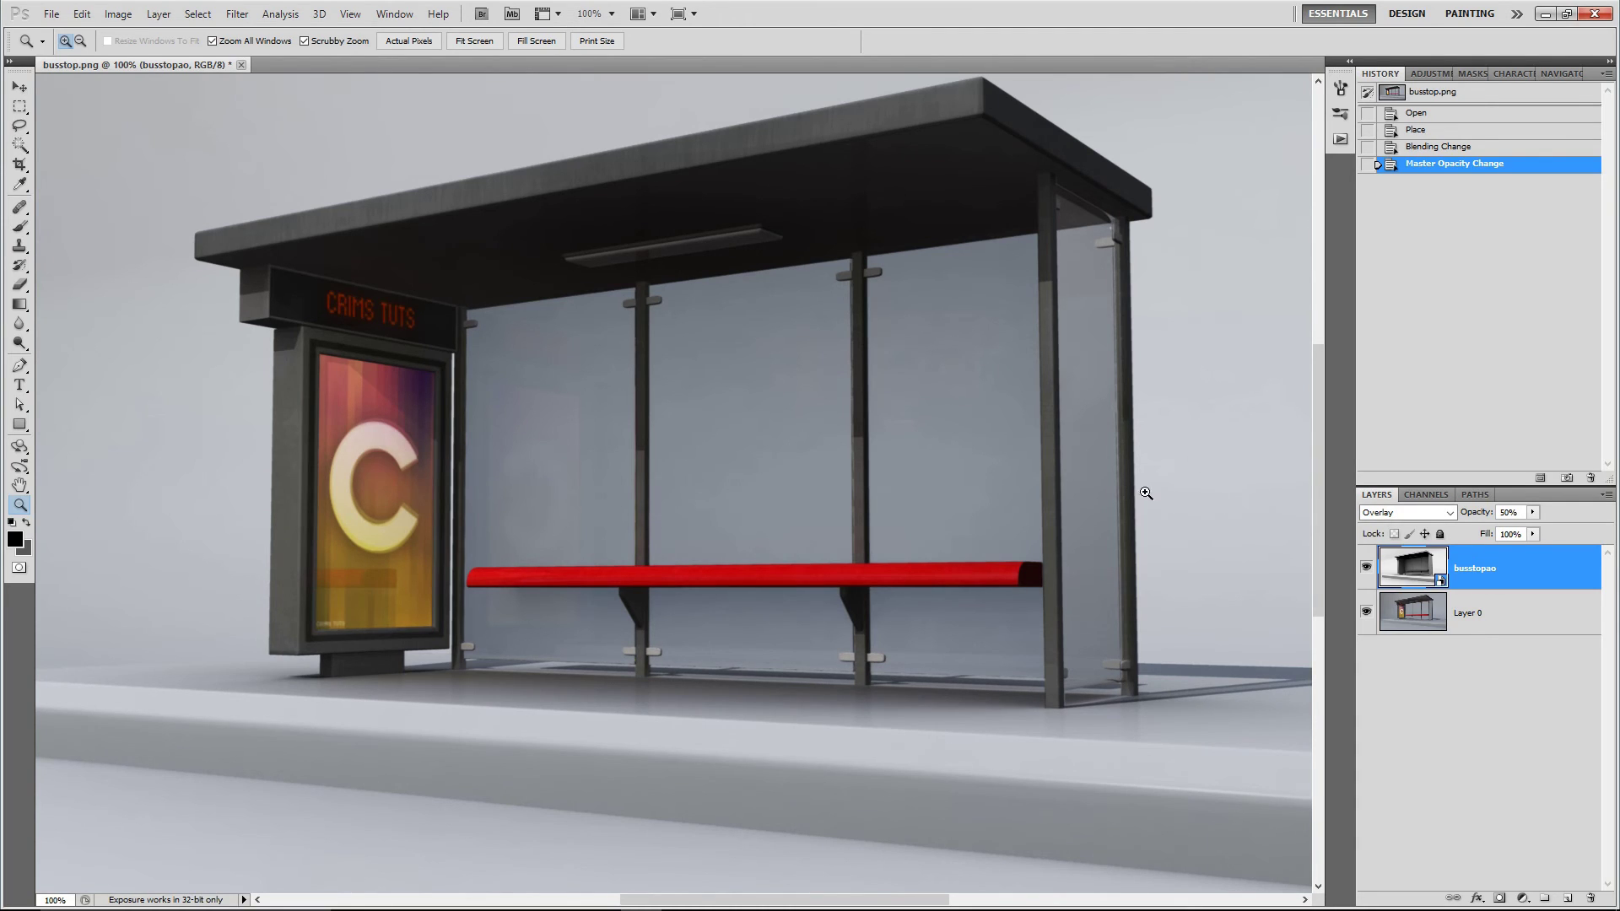
# Change the busstopao layer's blend mode to Soft Light at 70% opacity and compare the image with the layer hidden and shown.
pyautogui.click(1424, 513)
pyautogui.click(1415, 300)
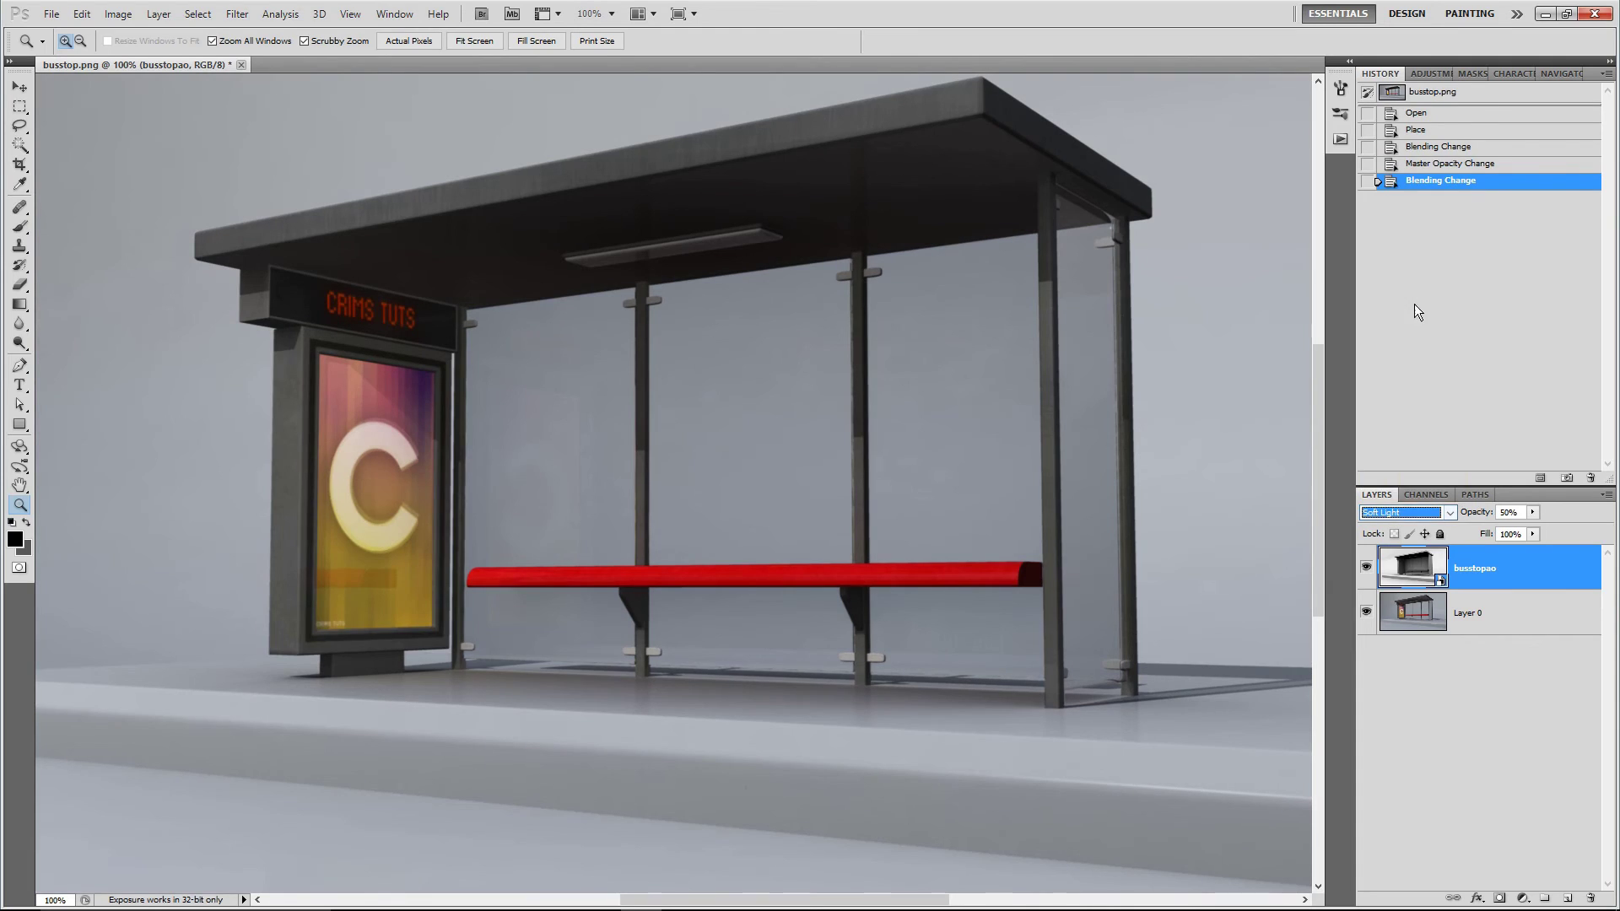
pyautogui.click(1532, 512)
pyautogui.moveTo(1547, 524); pyautogui.dragTo(1551, 527)
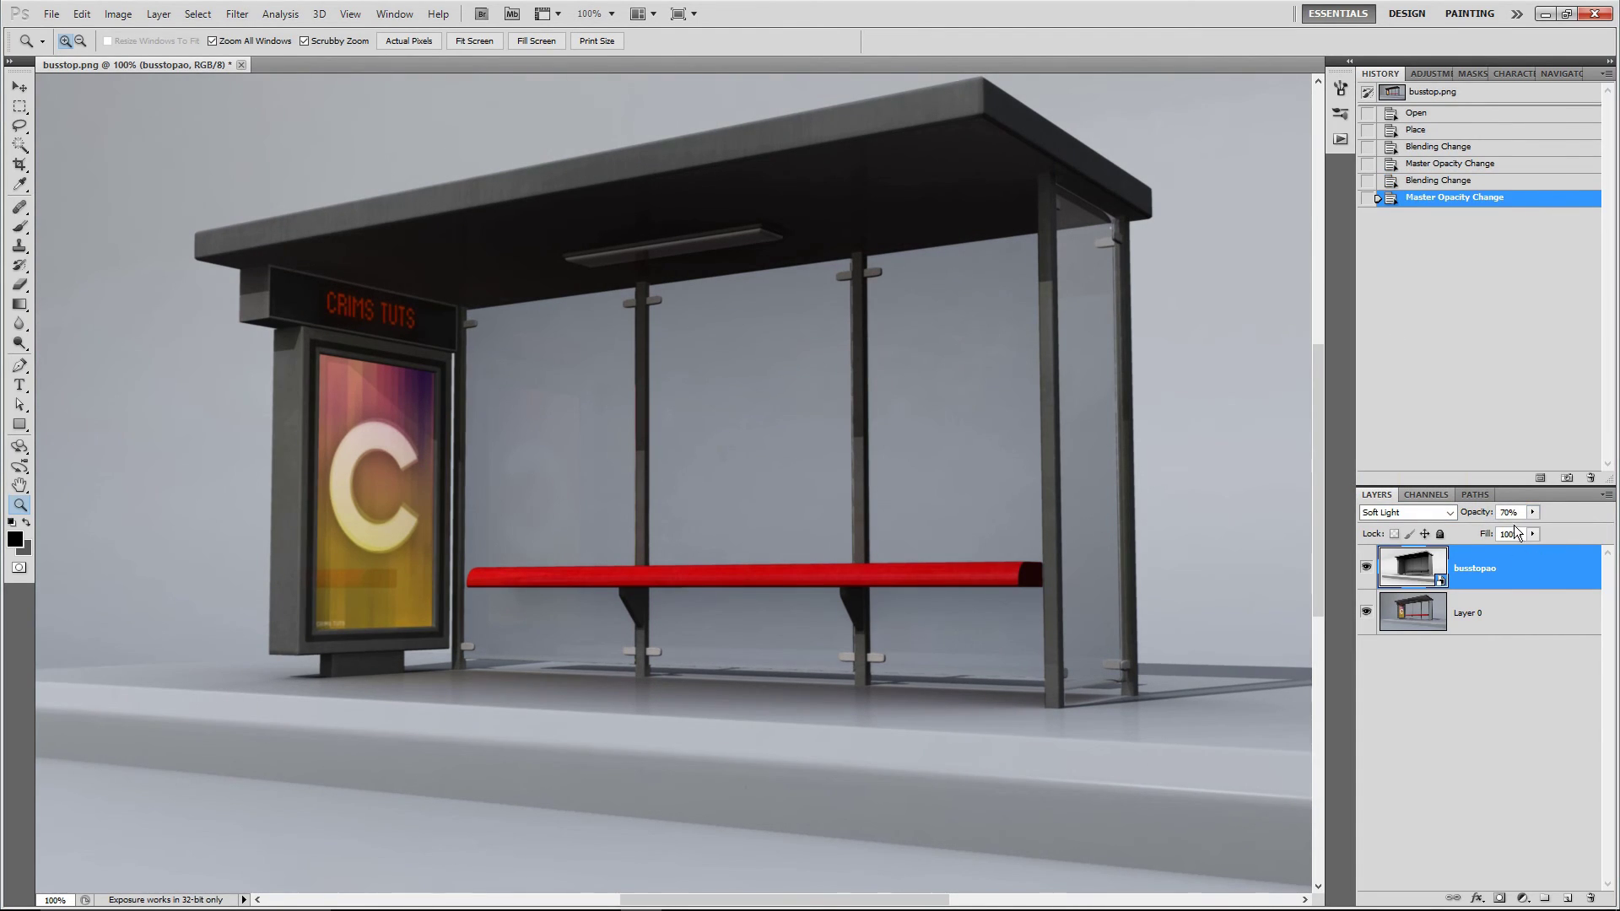
pyautogui.click(1366, 568)
pyautogui.click(1367, 568)
pyautogui.click(1367, 567)
pyautogui.click(1367, 567)
# Lower the Soft Light busstopao layer's opacity to 60% and check the effect by toggling its visibility.
pyautogui.moveTo(1525, 530); pyautogui.dragTo(1525, 530)
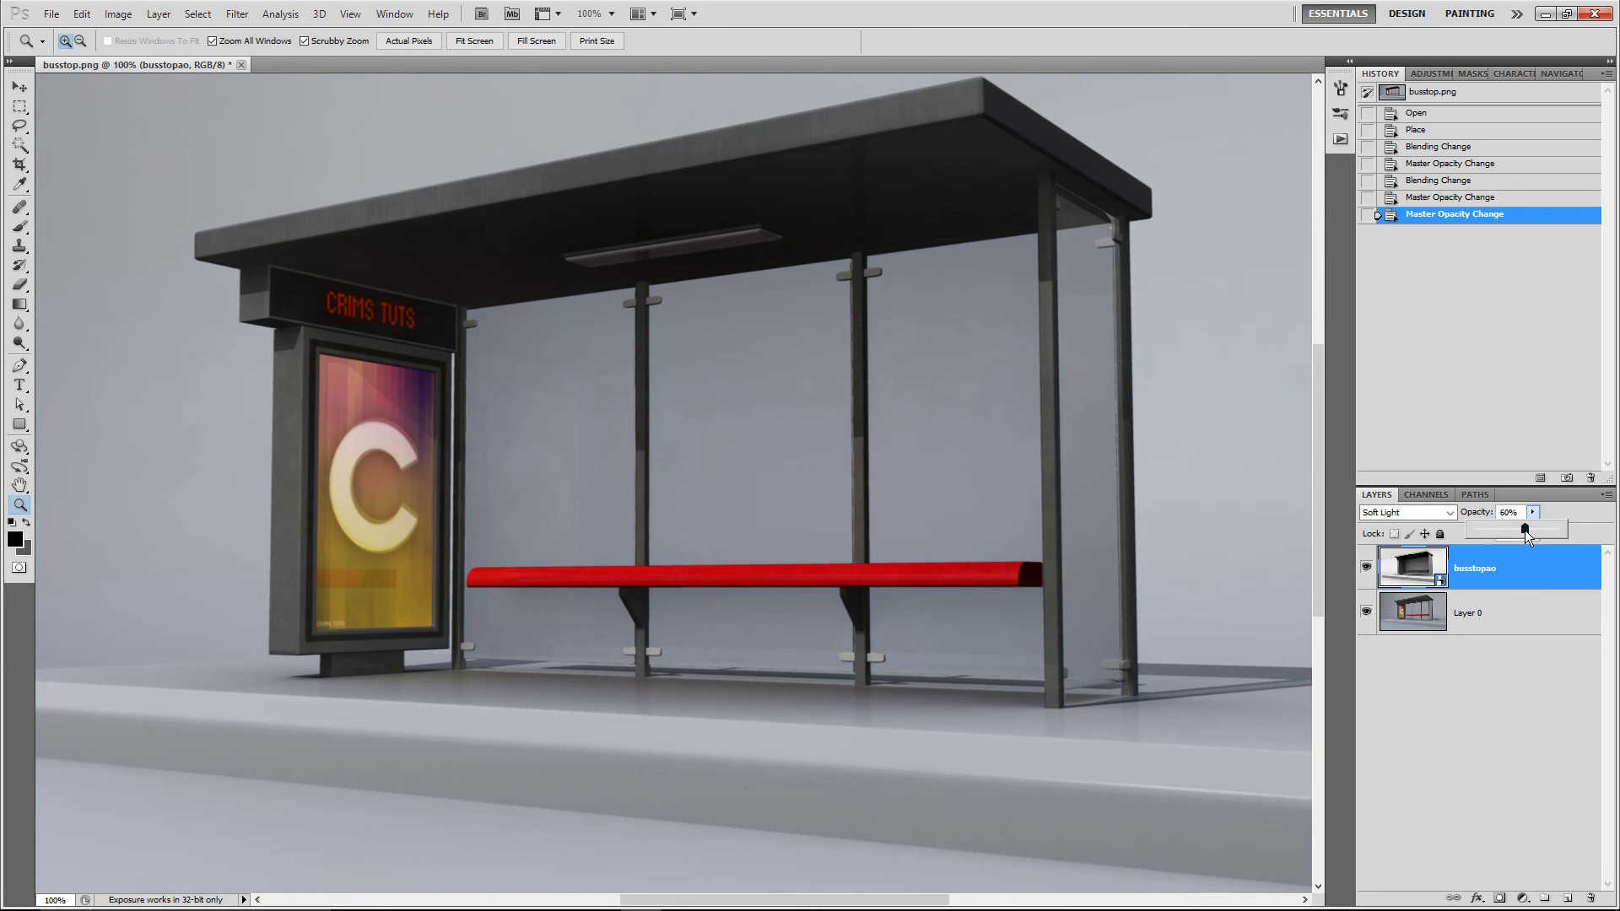
pyautogui.click(1366, 568)
pyautogui.click(1367, 568)
pyautogui.click(1367, 568)
pyautogui.click(1367, 568)
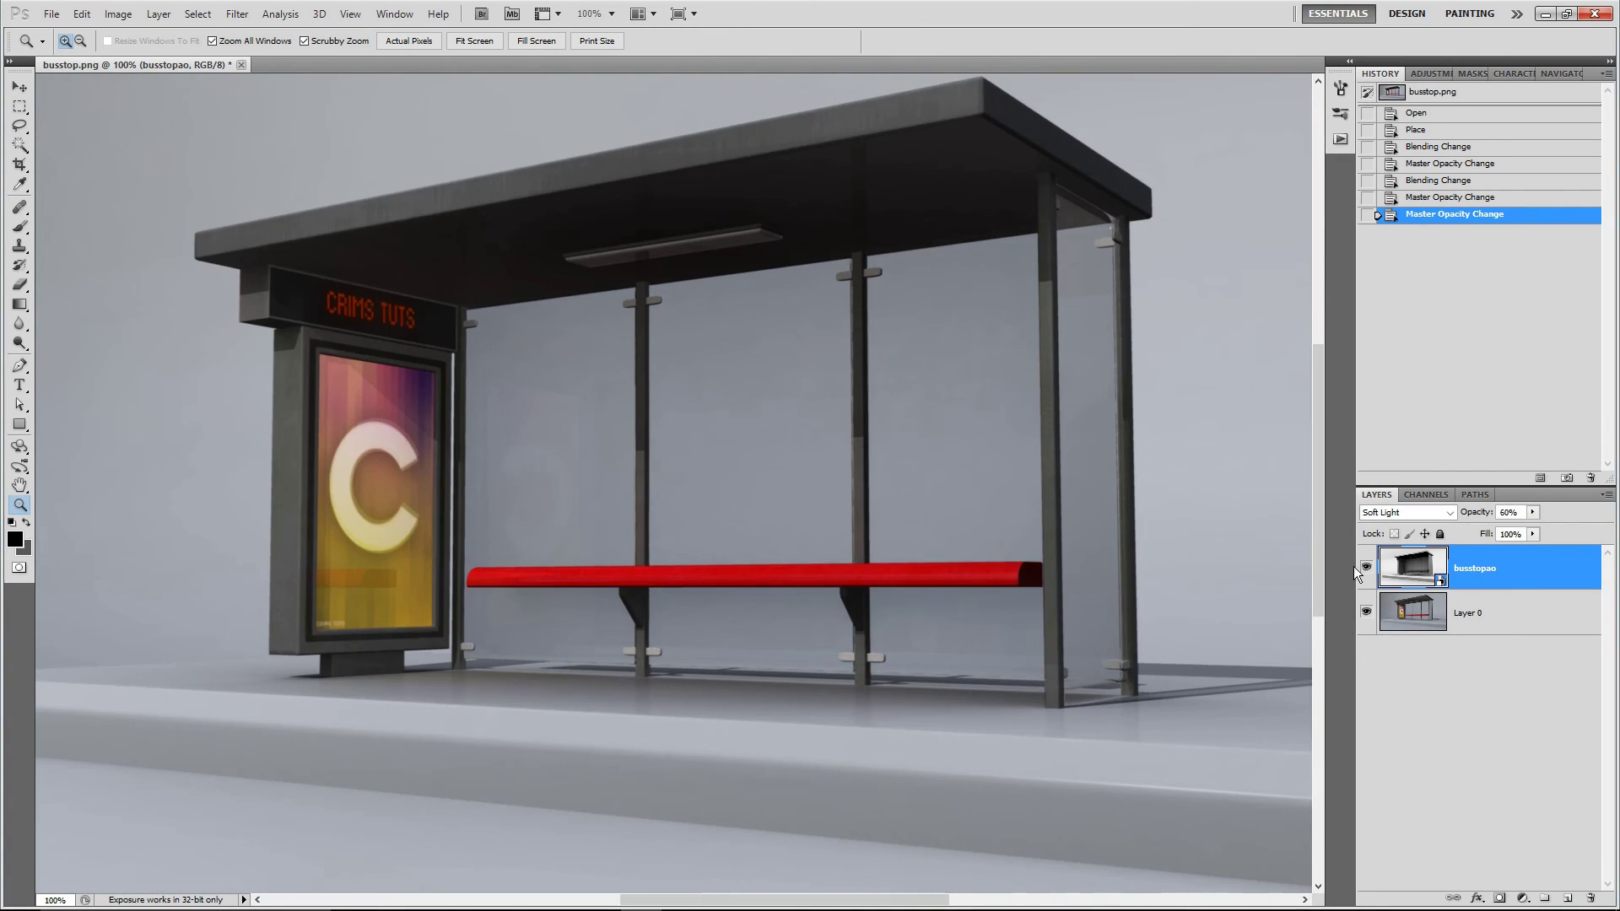